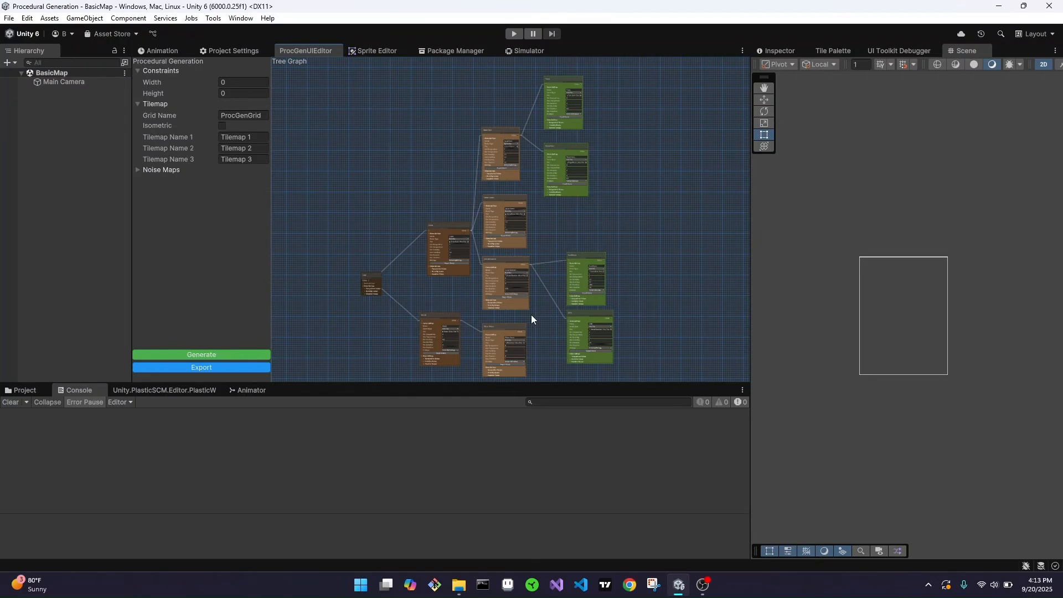
Step: Set the map constraints to a width and height of 100, and generate the map
middle_click_drag(530, 314, 521, 288)
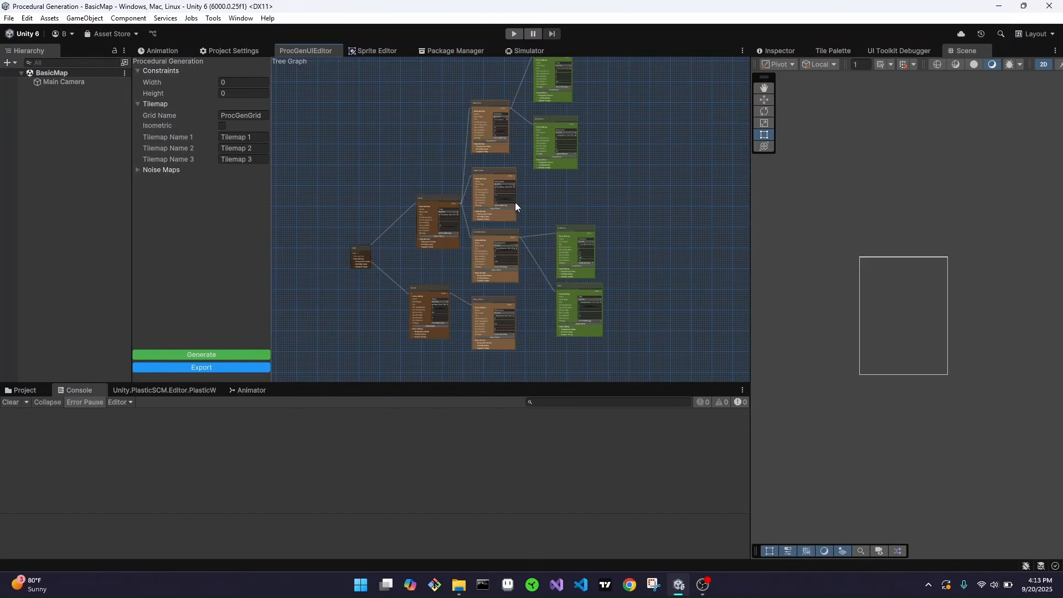
left_click(244, 82)
type("100")
left_click(250, 94)
type("100")
left_click(364, 133)
left_click(227, 354)
Step: Change the map's width and height to 50 and generate it again
scroll(884, 307, "up", 3)
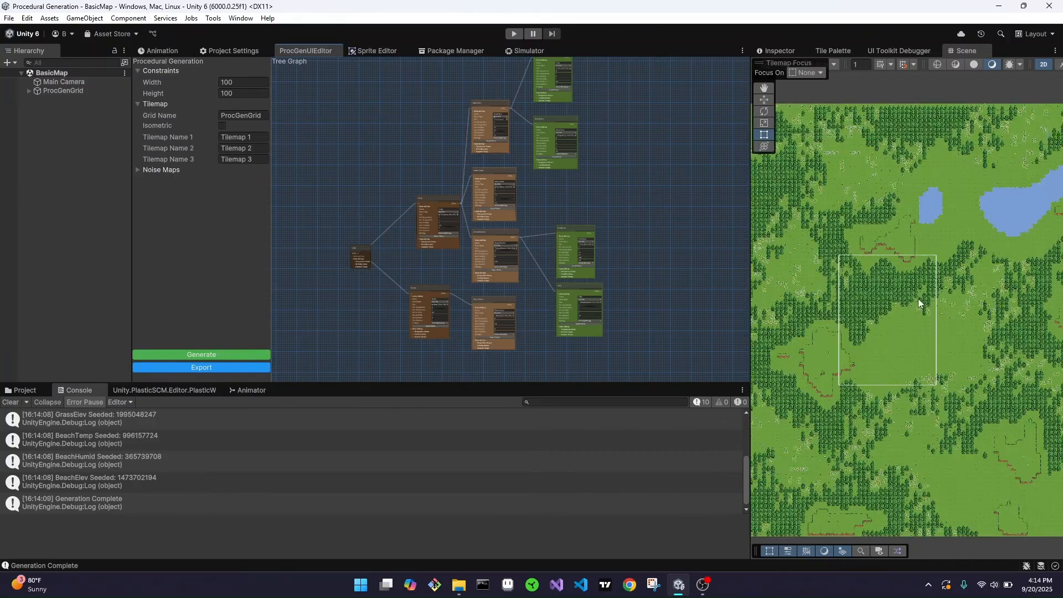
scroll(919, 298, "up", 12)
scroll(856, 360, "down", 9)
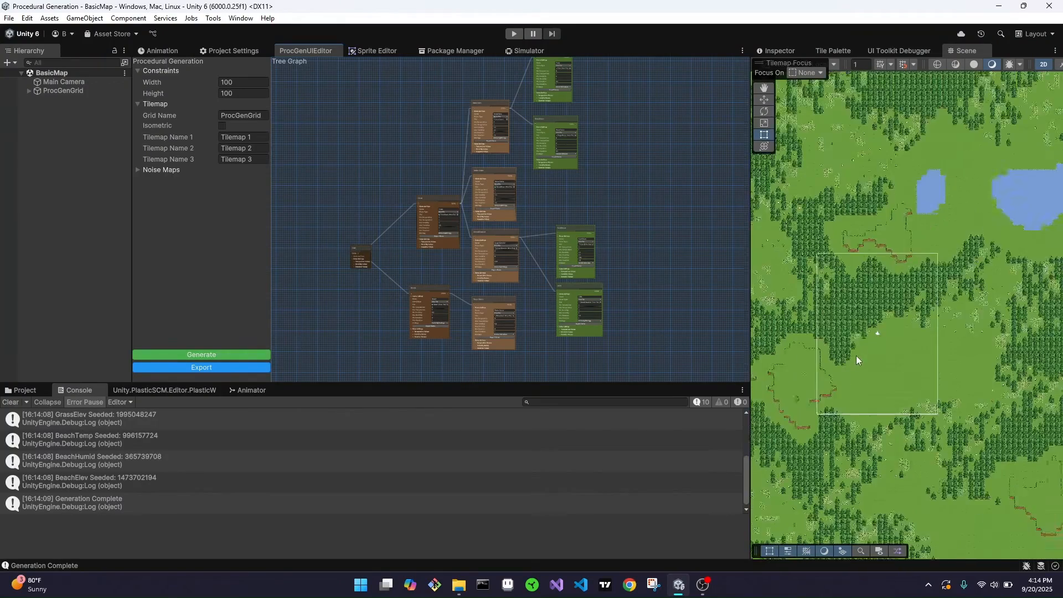
scroll(856, 357, "down", 4)
middle_click_drag(949, 280, 977, 228)
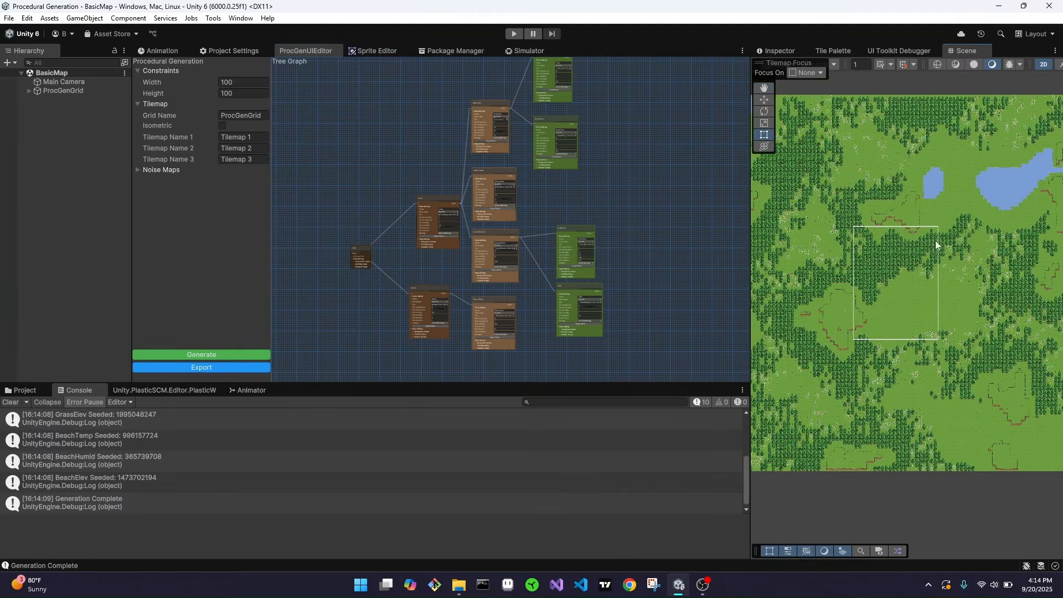
left_click(250, 81)
type("50")
left_click(240, 93)
type("50")
left_click(258, 354)
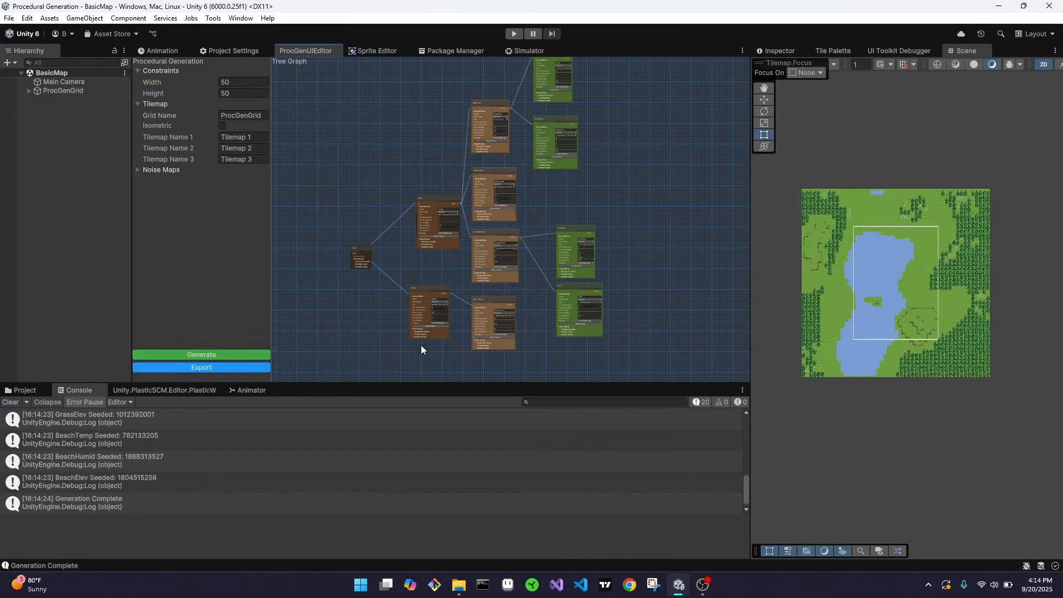
Step: Set the width and height back to 100 and regenerate the map
scroll(917, 306, "up", 5)
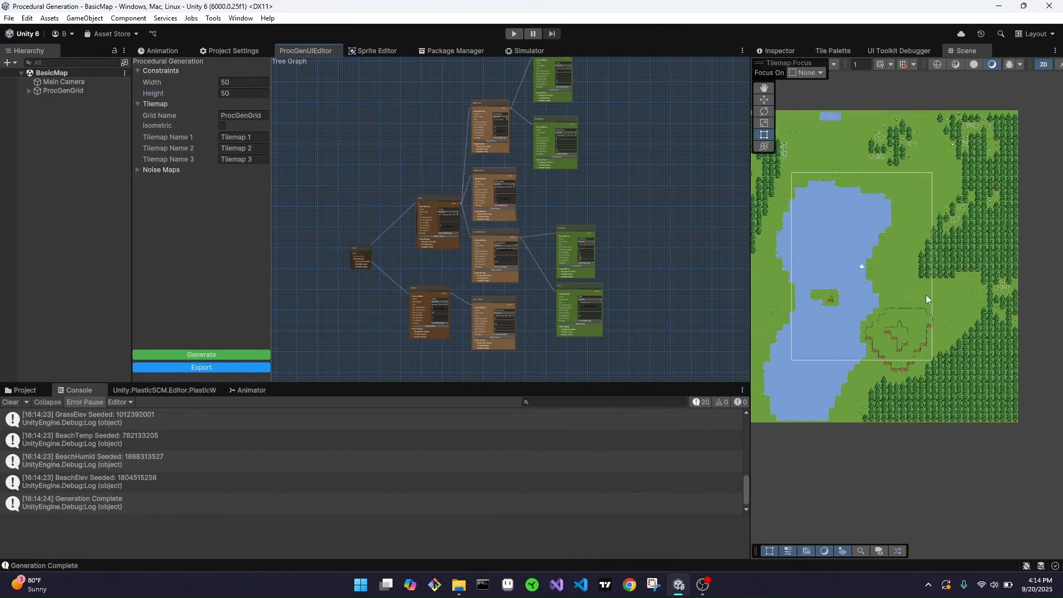
scroll(848, 268, "down", 2)
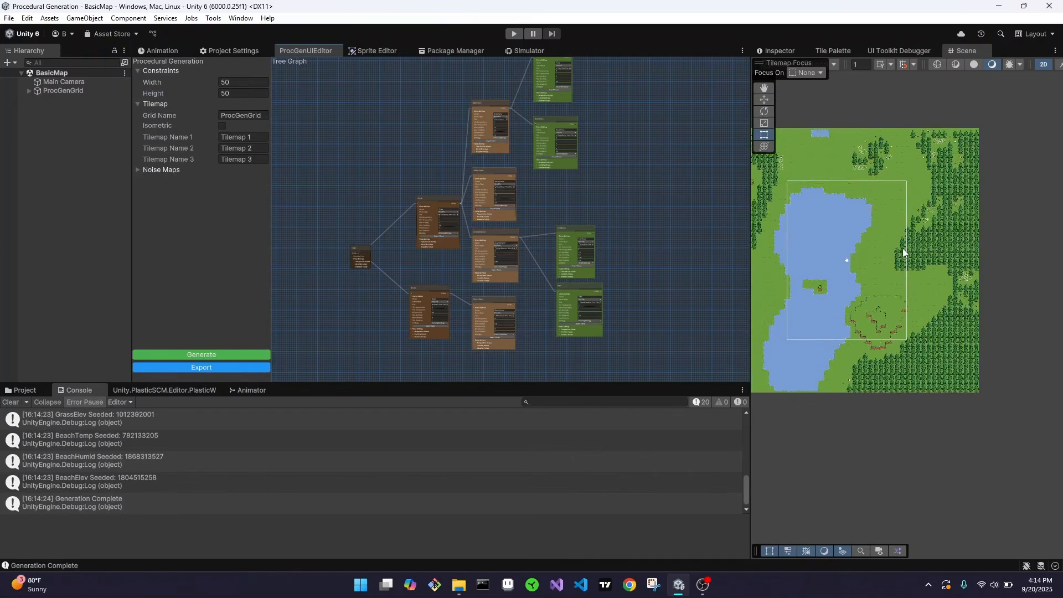
scroll(808, 288, "up", 3)
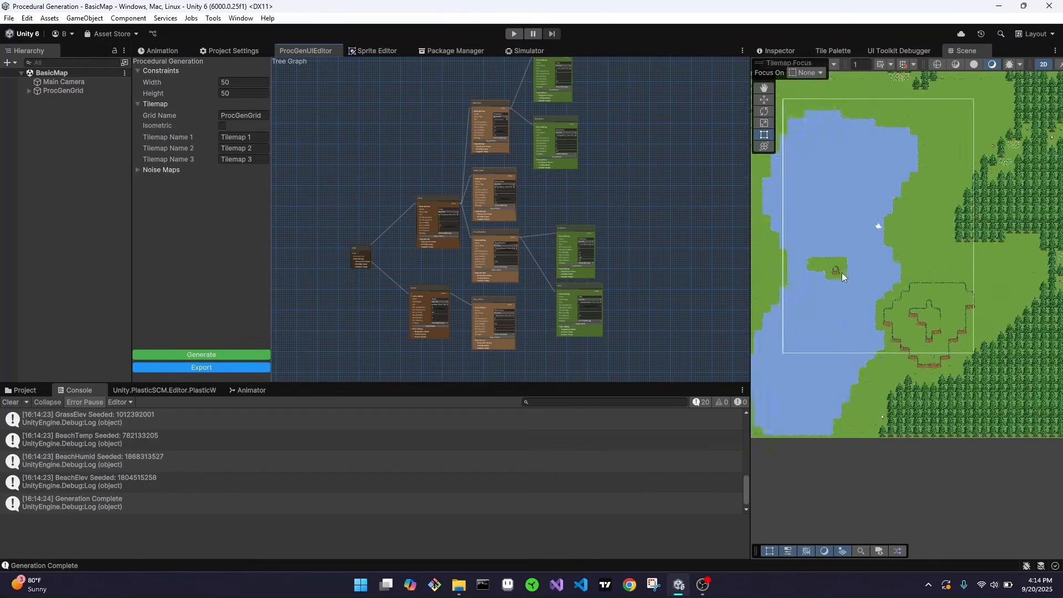
scroll(816, 257, "up", 1)
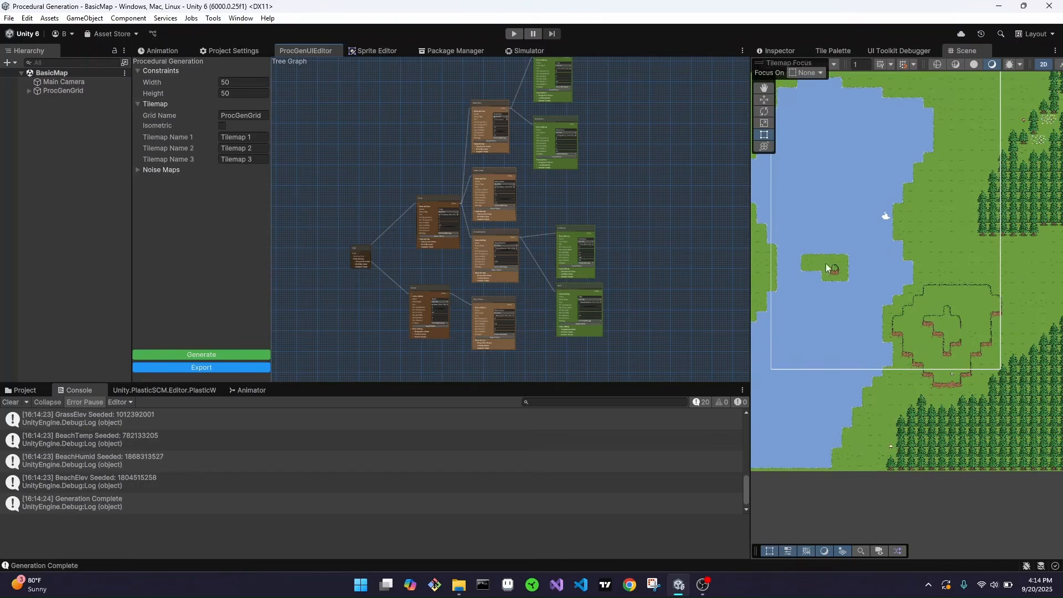
scroll(807, 266, "down", 4)
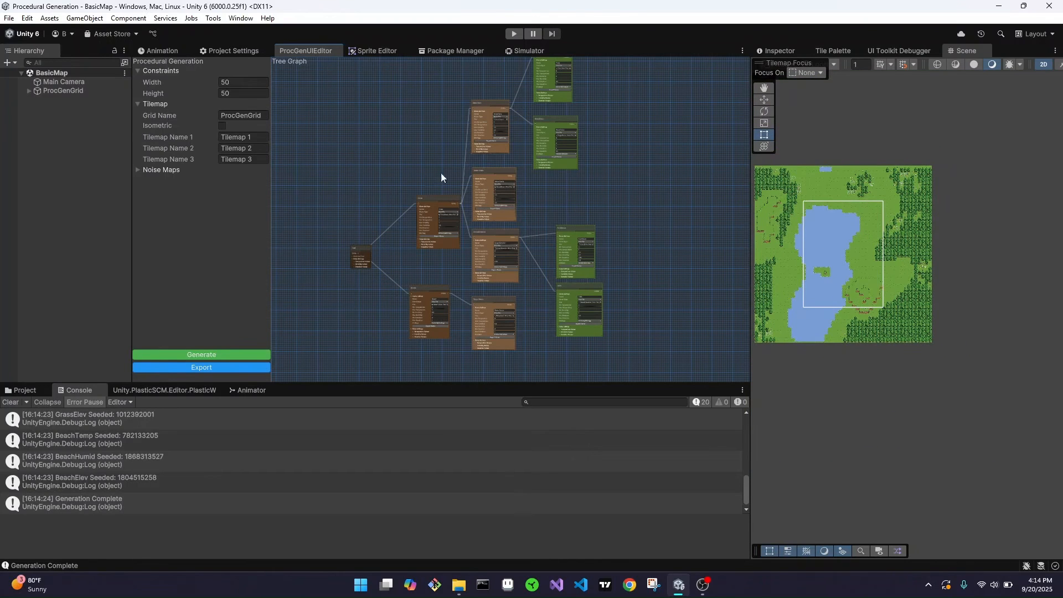
left_click(248, 81)
type("100")
left_click(256, 94)
type("100")
left_click(386, 175)
left_click(230, 353)
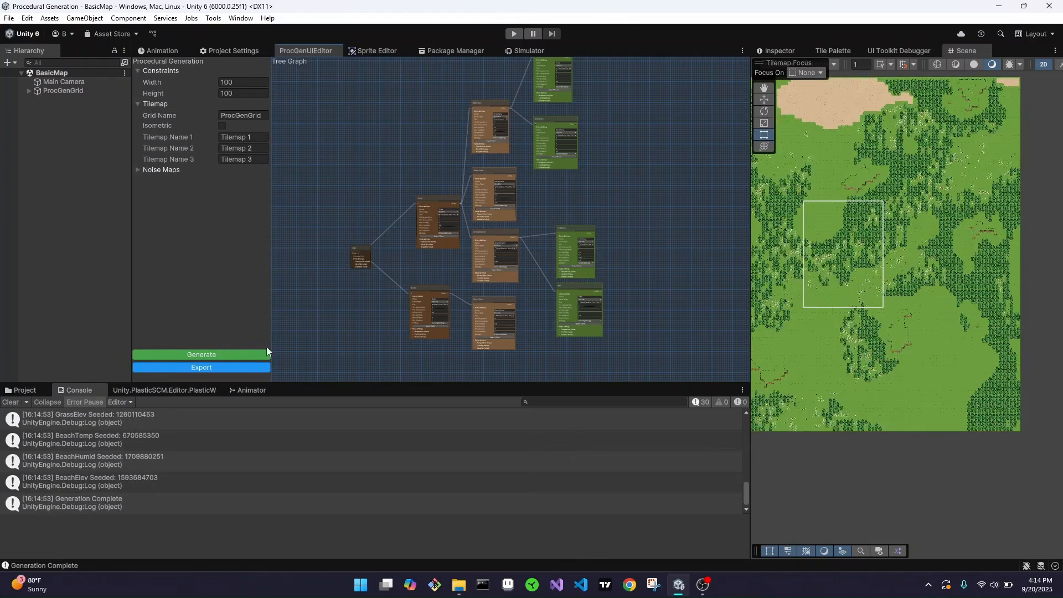
Step: Examine the generated 100 by 100 map in the scene, both as a whole and up close around the forest areas
scroll(837, 295, "down", 2)
middle_click_drag(841, 291, 920, 288)
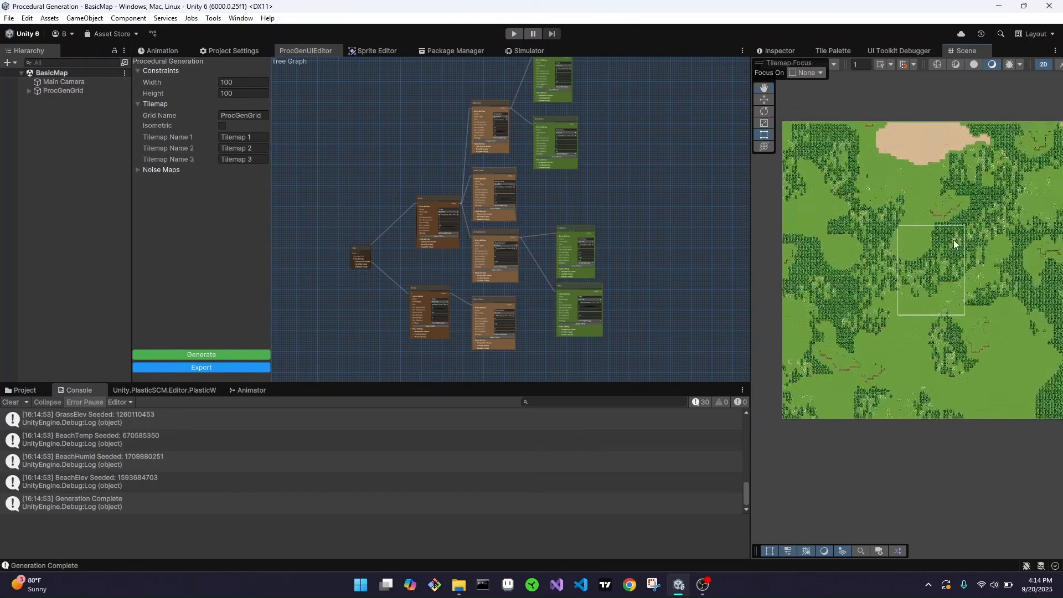
scroll(935, 260, "up", 5)
scroll(935, 304, "up", 6)
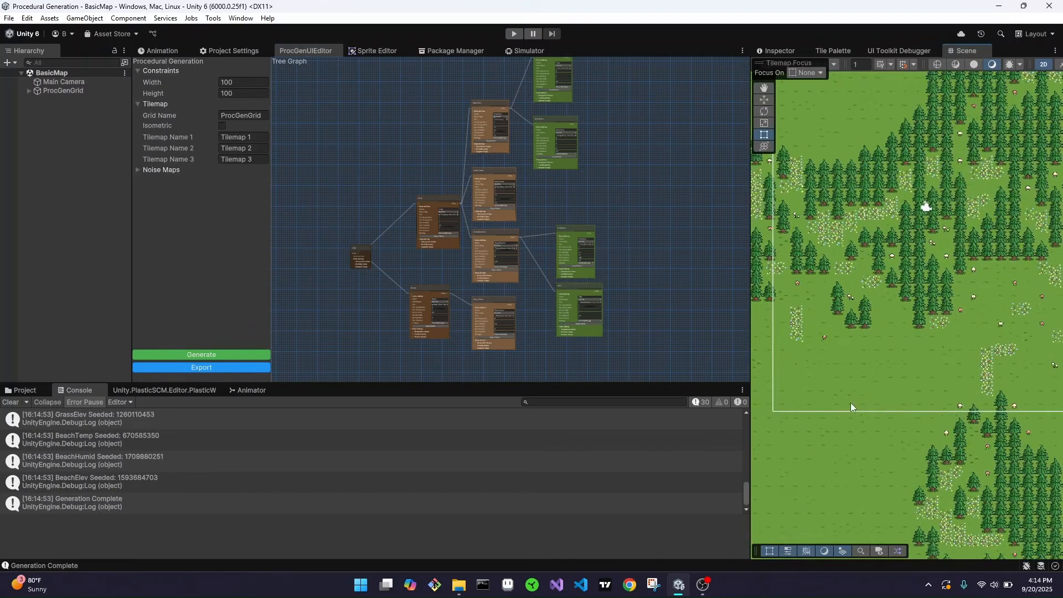
middle_click_drag(851, 403, 788, 120)
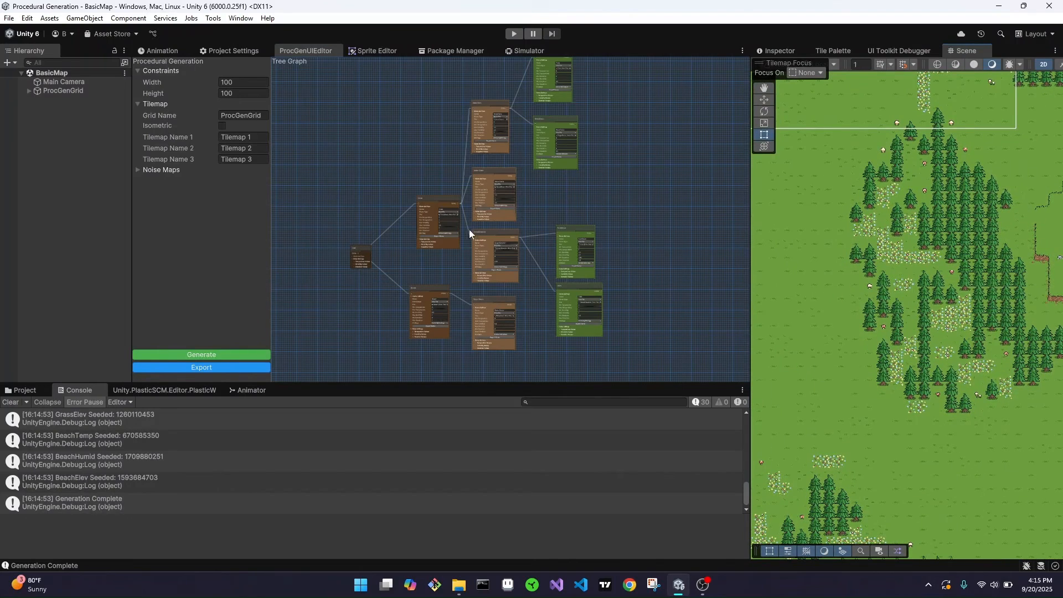
scroll(849, 340, "down", 7)
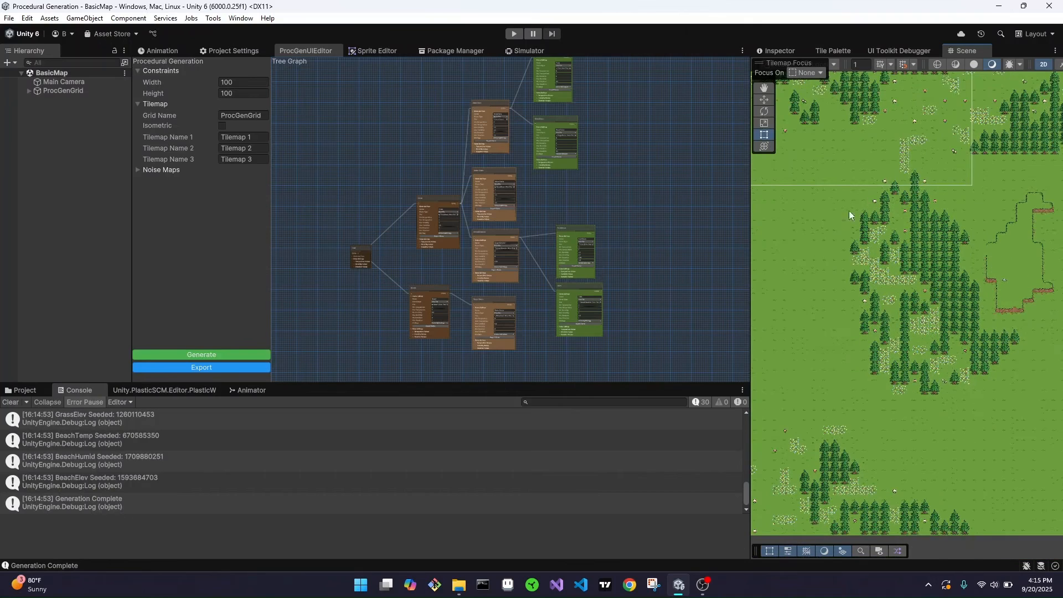
scroll(875, 349, "down", 8)
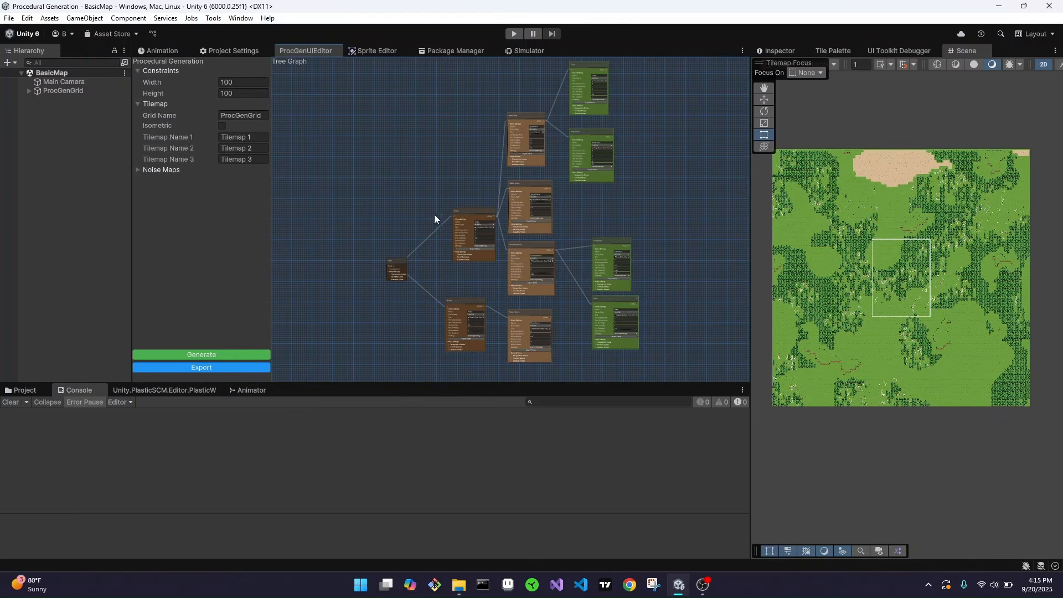
Step: Move the Grass and Beach biome nodes together closer to the root node in the tree graph
scroll(438, 91, "up", 3)
scroll(441, 230, "up", 3)
middle_click_drag(441, 230, 420, 168)
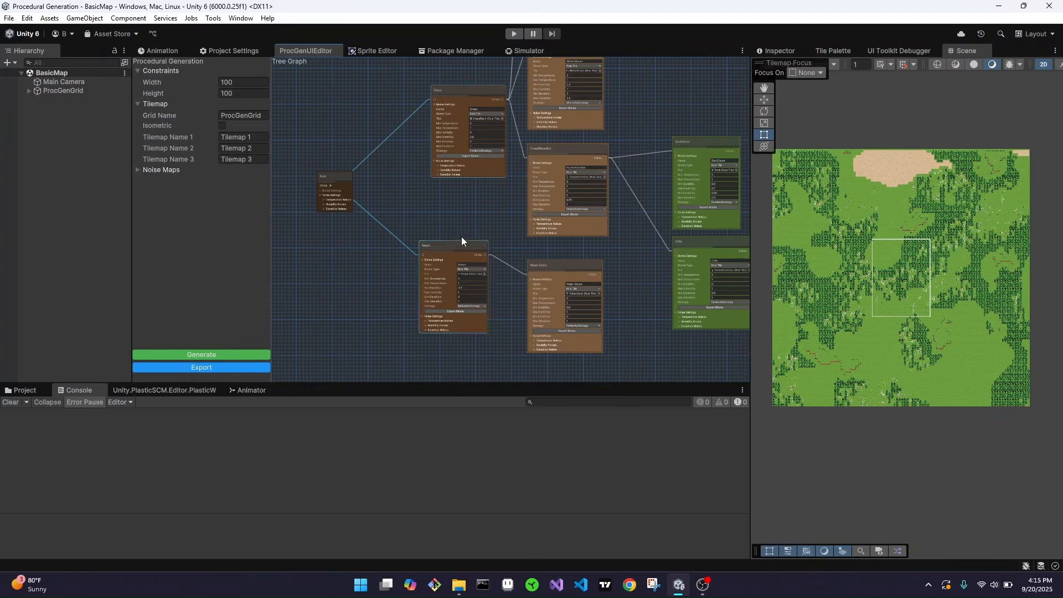
left_click_drag(441, 244, 421, 249)
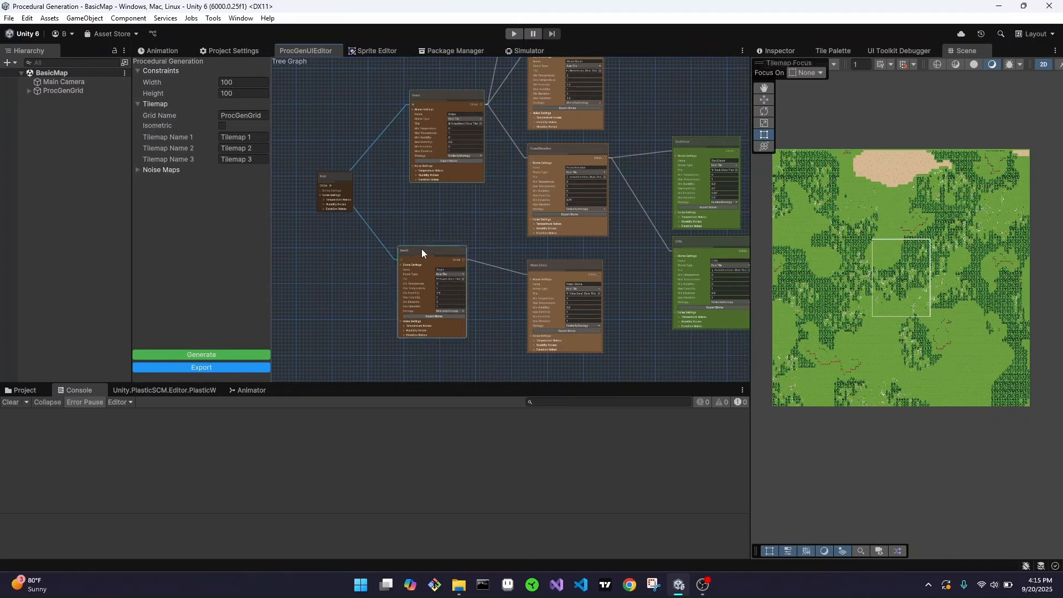
Step: Expand ProcGenGrid, hide Tilemap 2 and Tilemap 3 in the scene, and select Tilemap 1
scroll(420, 255, "up", 4)
scroll(420, 254, "up", 2)
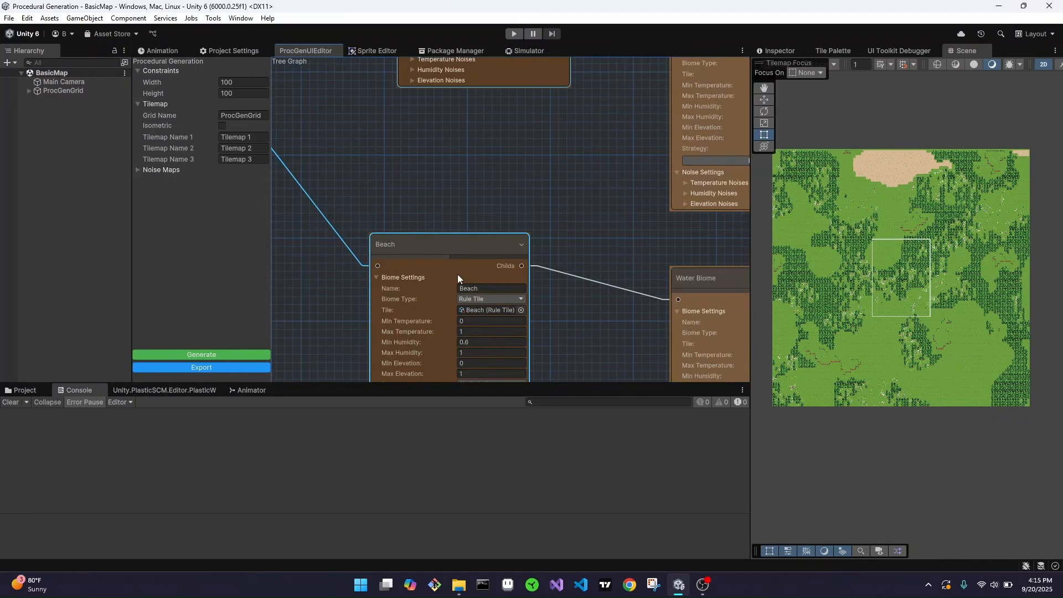
middle_click_drag(496, 166, 500, 367)
left_click(29, 91)
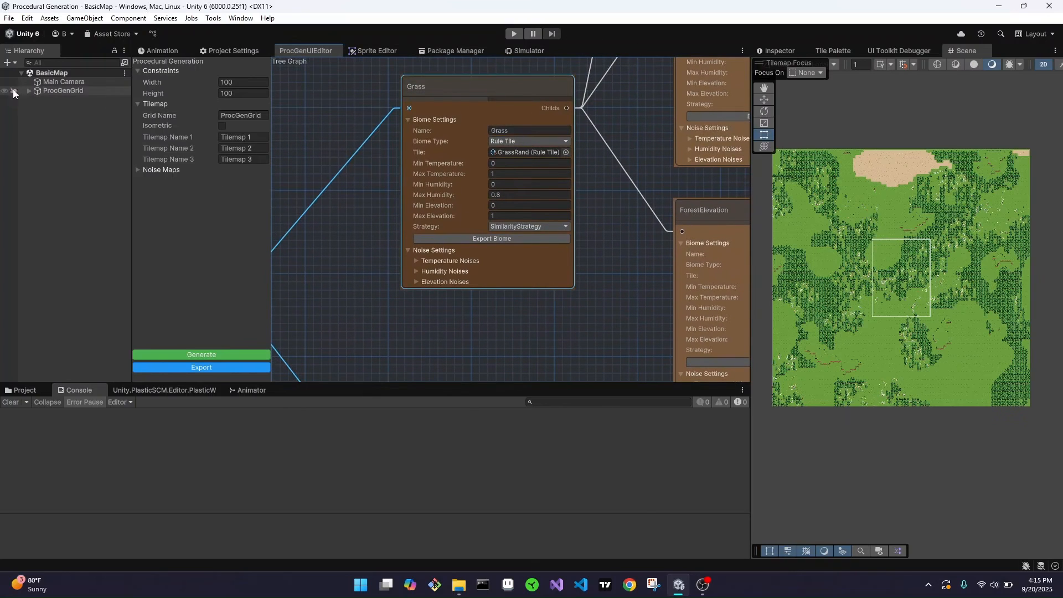
left_click(84, 100)
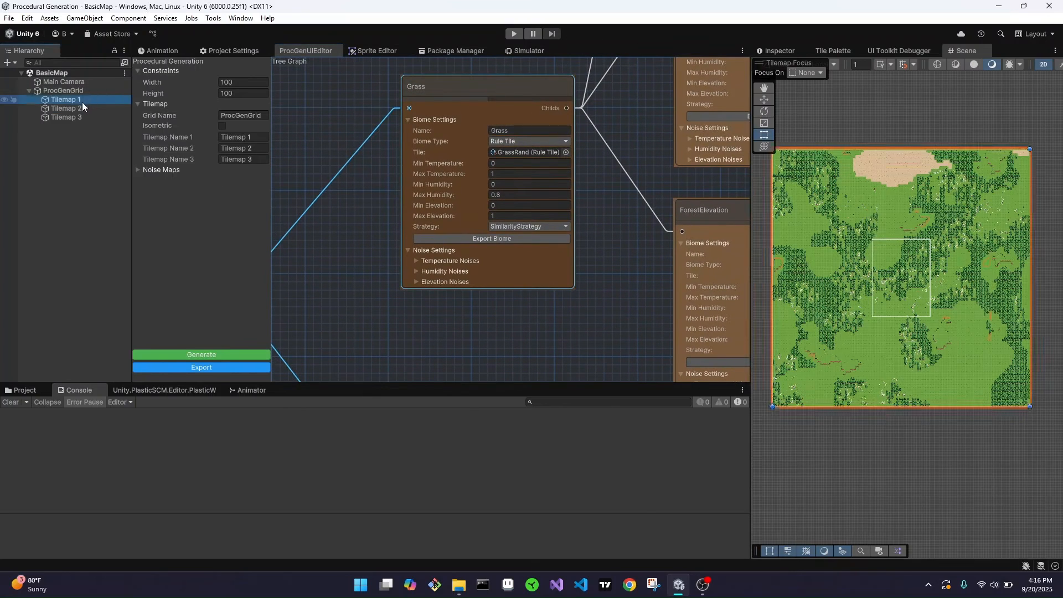
left_click(51, 108)
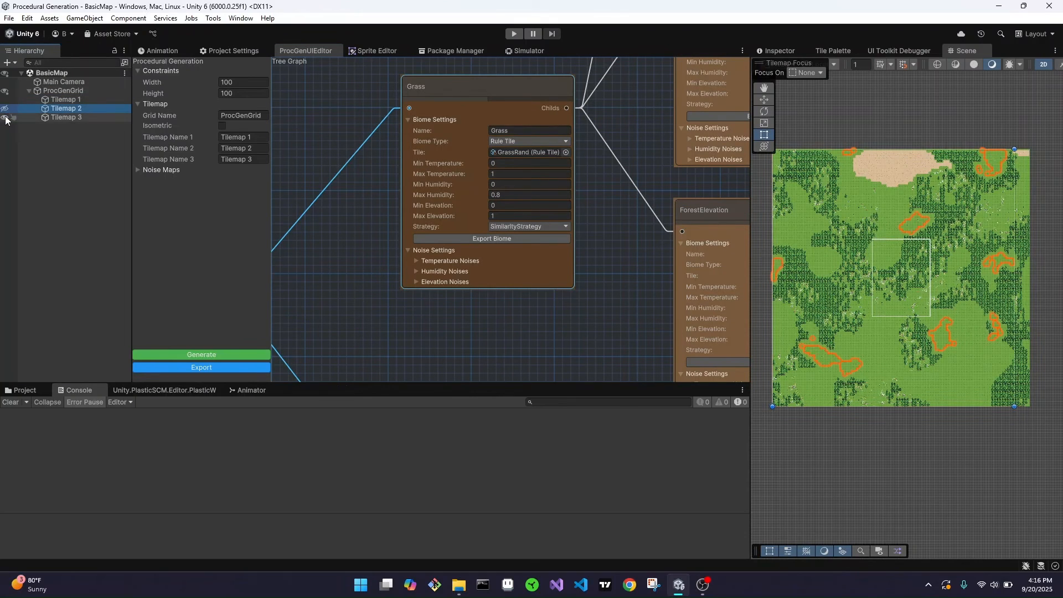
left_click(5, 117)
left_click(63, 100)
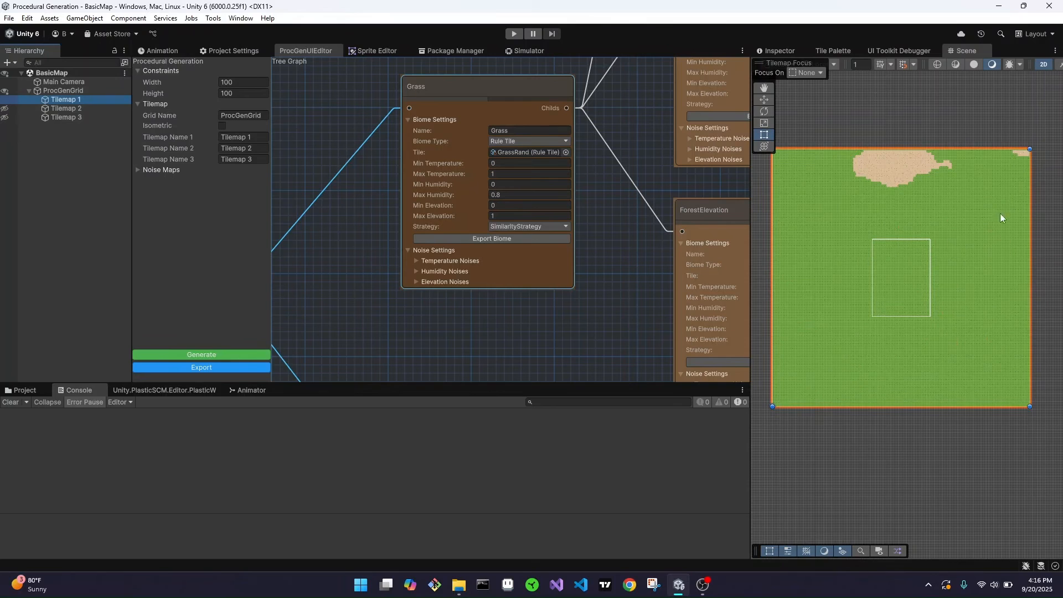
Step: Move the Grass and Beach nodes slightly lower together in the tree graph
scroll(475, 288, "down", 3)
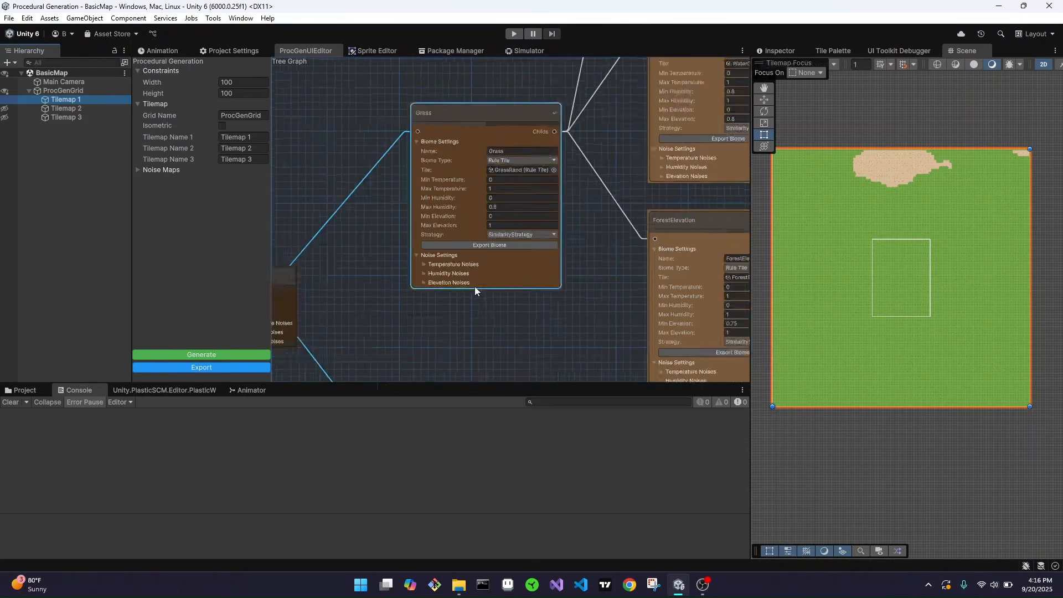
middle_click_drag(499, 317, 504, 164)
left_click_drag(451, 233, 449, 292)
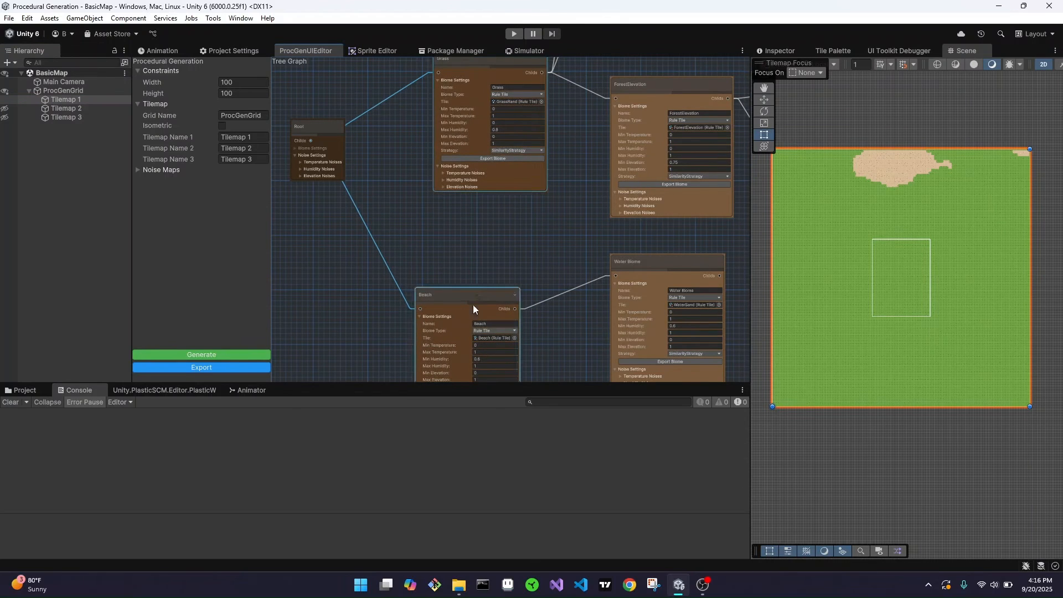
Step: Compare the biome settings of the Grass and Beach nodes, including their humidity ranges
scroll(493, 273, "up", 2)
middle_click_drag(513, 211, 507, 297)
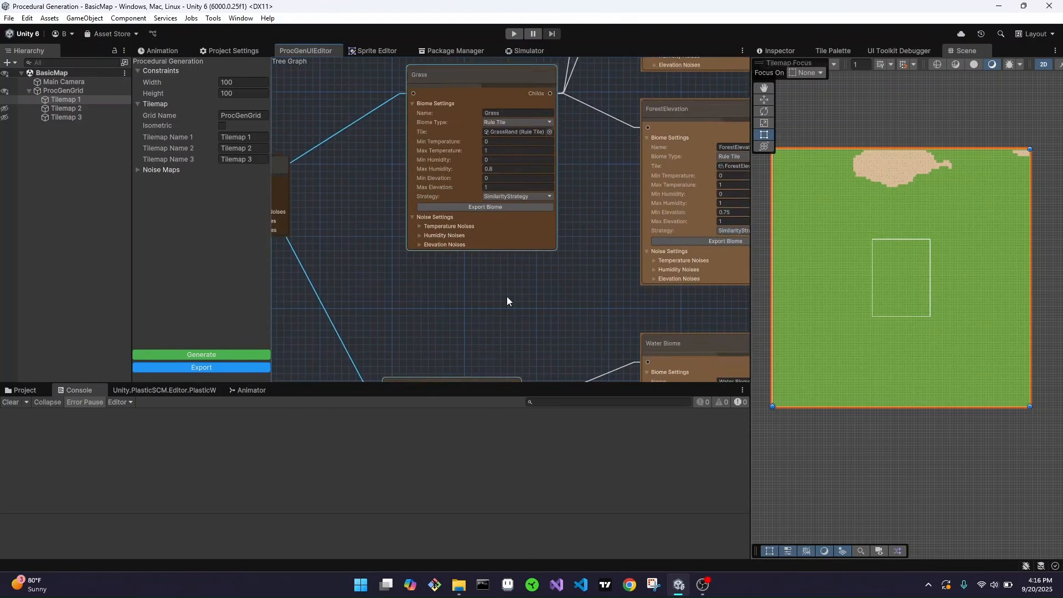
scroll(499, 201, "up", 1)
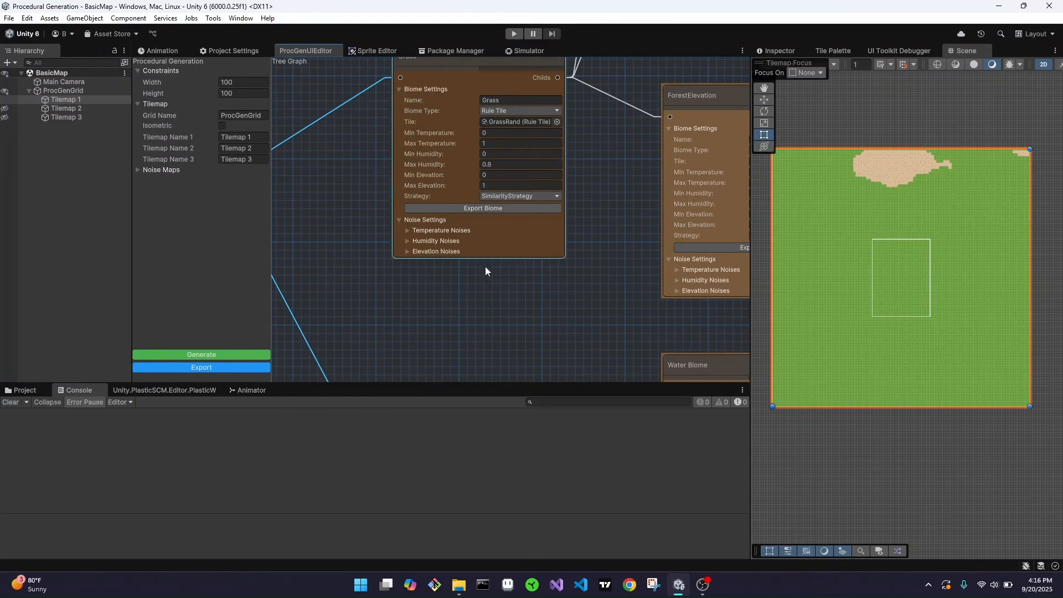
middle_click_drag(534, 309, 485, 61)
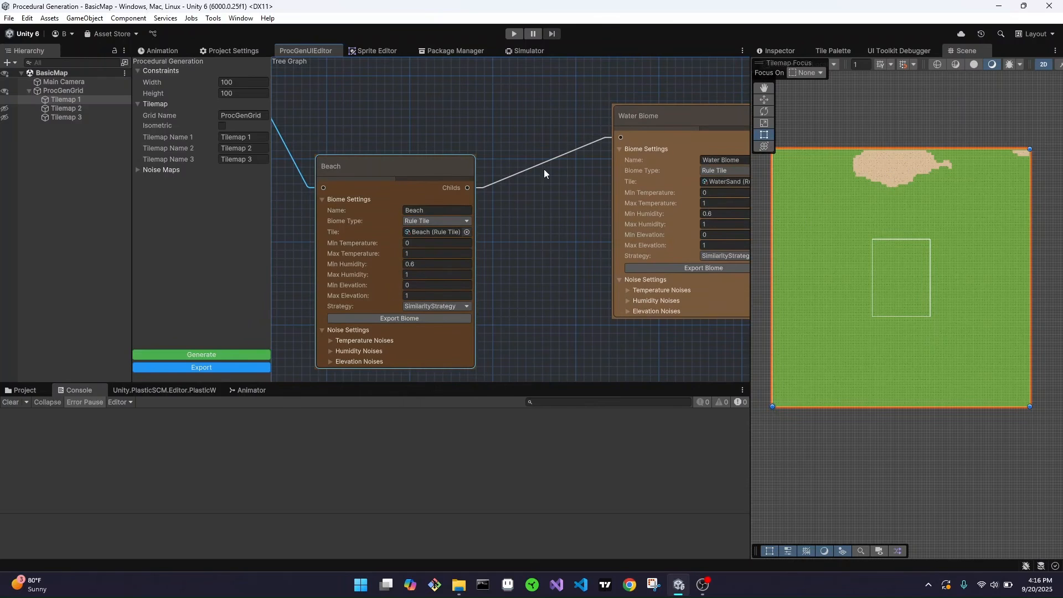
middle_click_drag(530, 196, 564, 478)
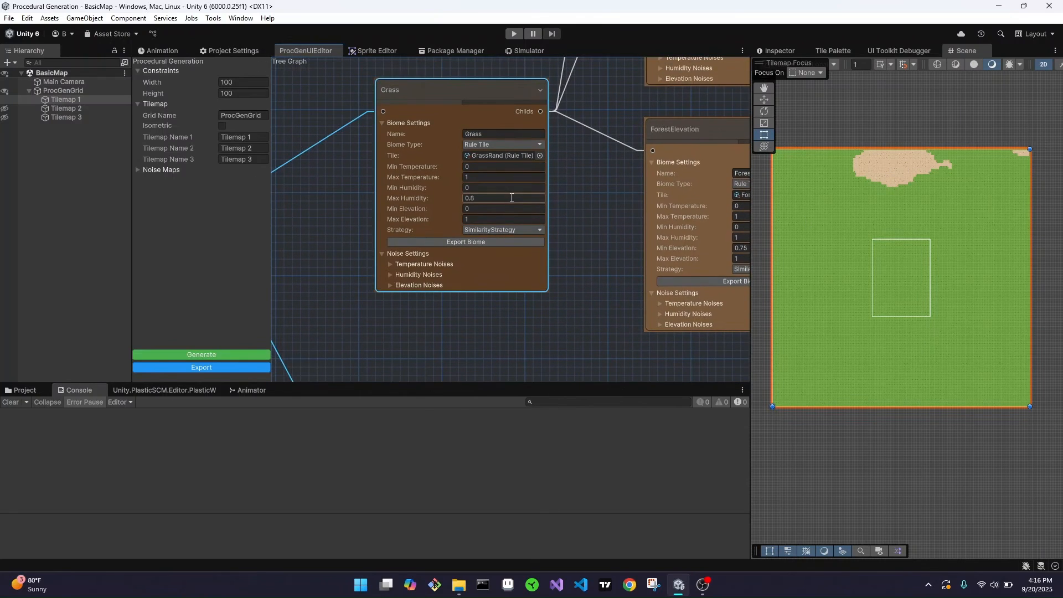
scroll(616, 210, "down", 5)
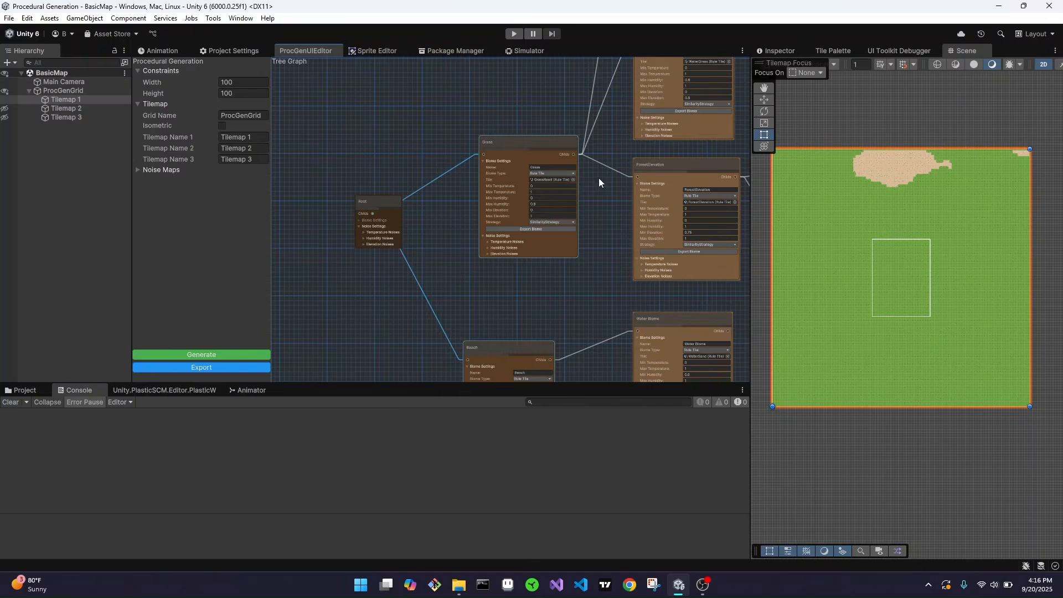
Step: Move the Water Biome node that is Beach's child closer to and level with the Beach node
middle_click_drag(608, 179, 523, 106)
middle_click_drag(510, 251, 461, 171)
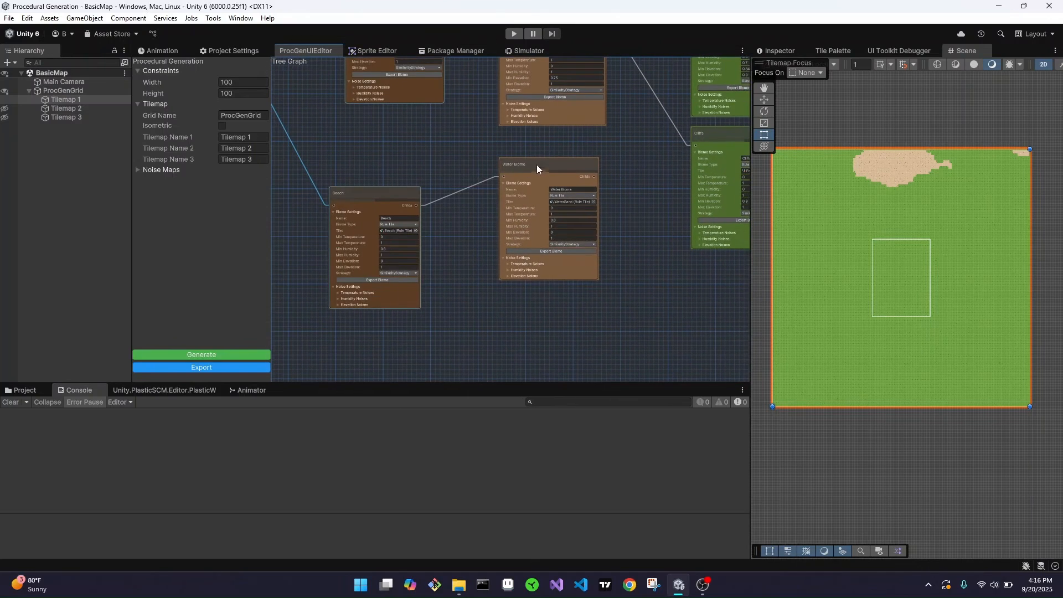
left_click_drag(537, 166, 510, 199)
scroll(443, 227, "up", 4)
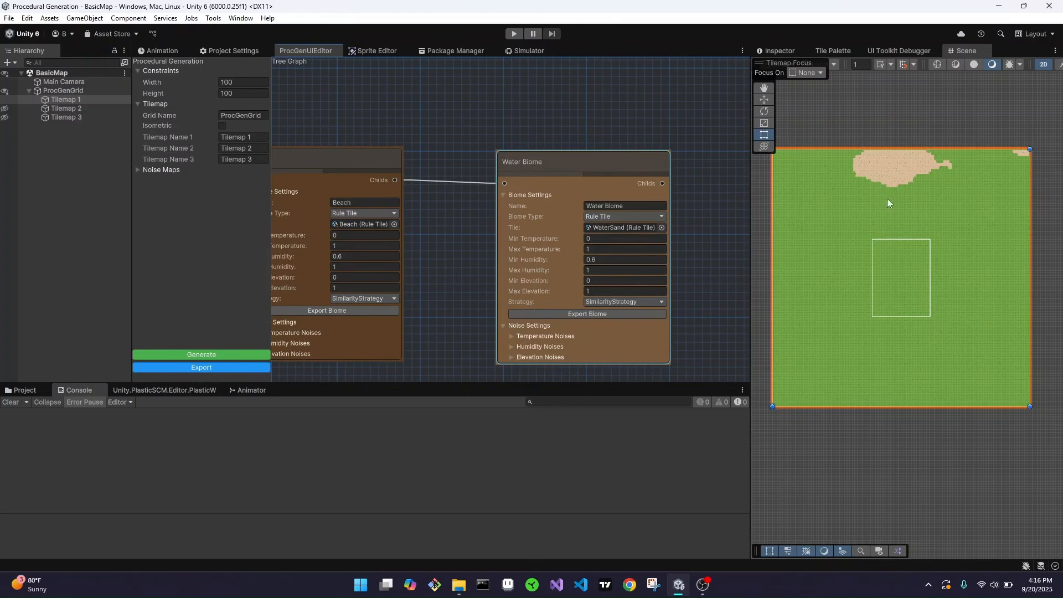
Step: Make Tilemap 2 visible in the scene again and look over the Grass node's child biomes in the graph
left_click(4, 109)
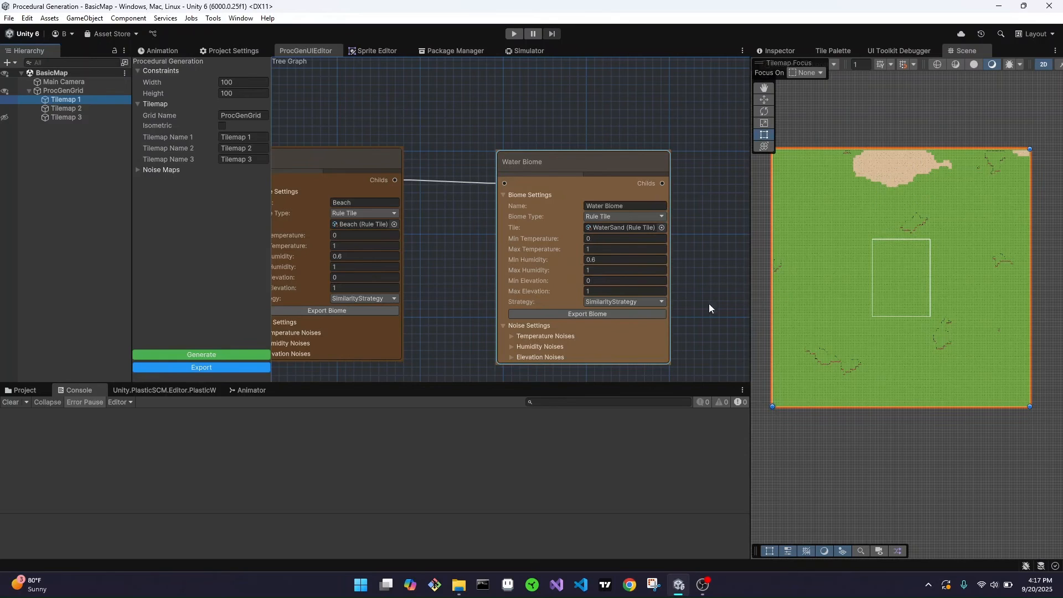
scroll(587, 142, "down", 2)
middle_click_drag(606, 120, 584, 295)
scroll(584, 295, "up", 1)
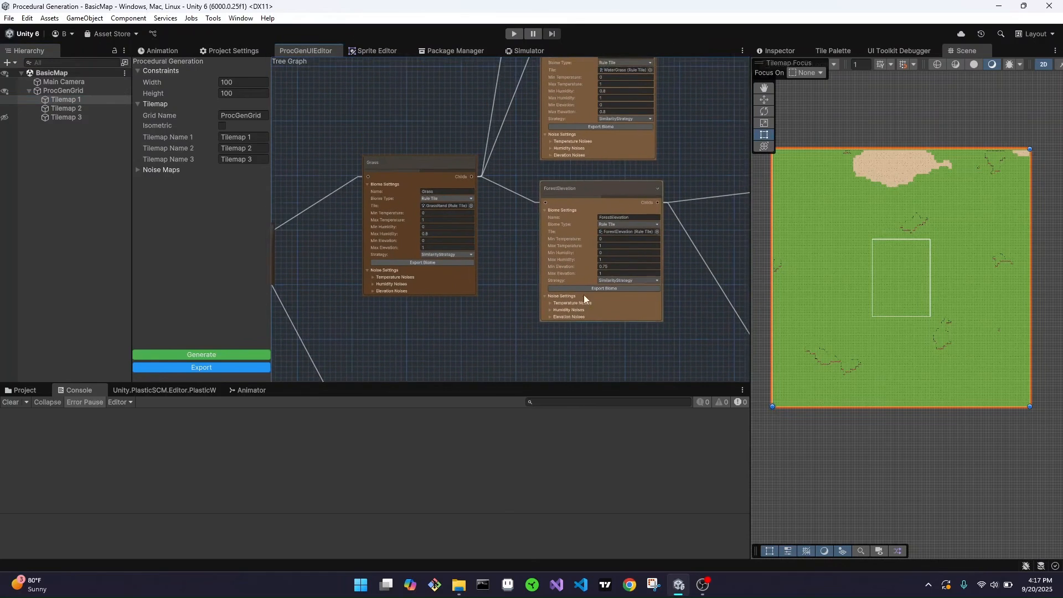
middle_click_drag(526, 142, 480, 217)
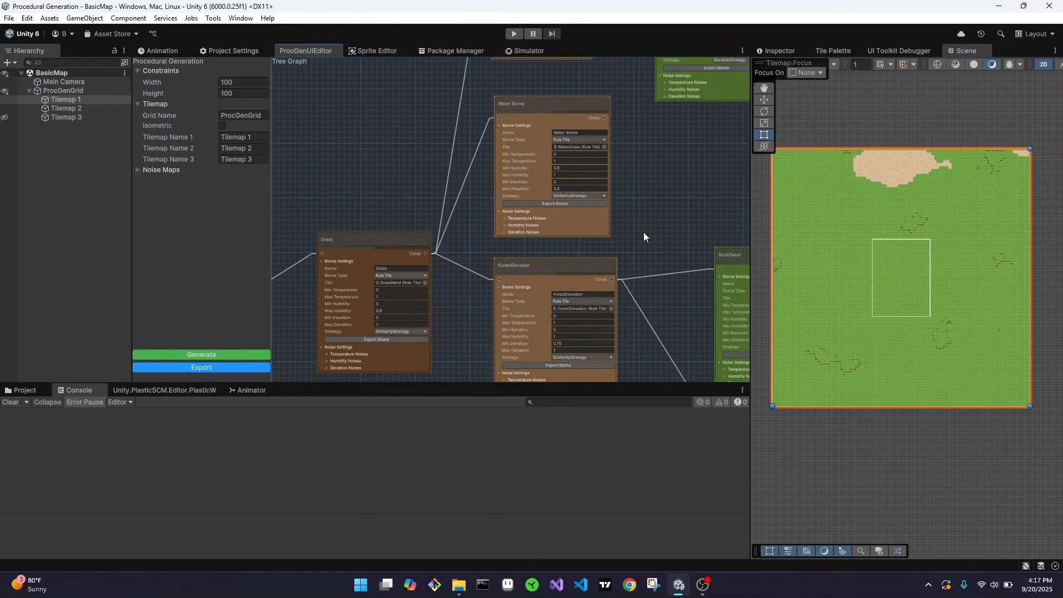
Step: Examine the biome settings of Grass's Water Biome and ForestElevation children, comparing the elevation range with the raised areas in the scene
middle_click_drag(644, 233, 614, 358)
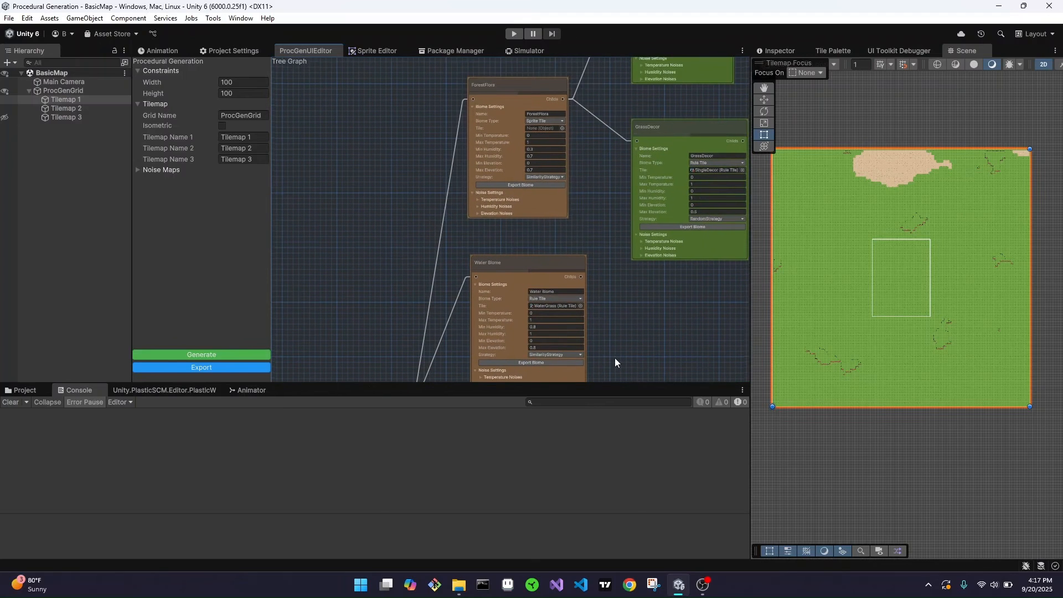
middle_click_drag(637, 318, 644, 216)
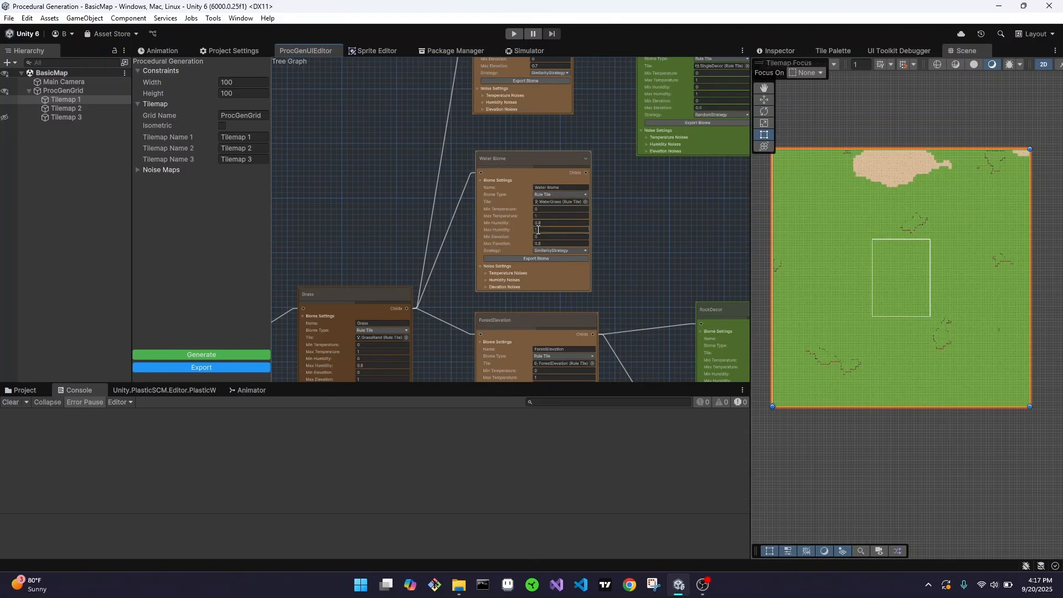
scroll(545, 229, "up", 3)
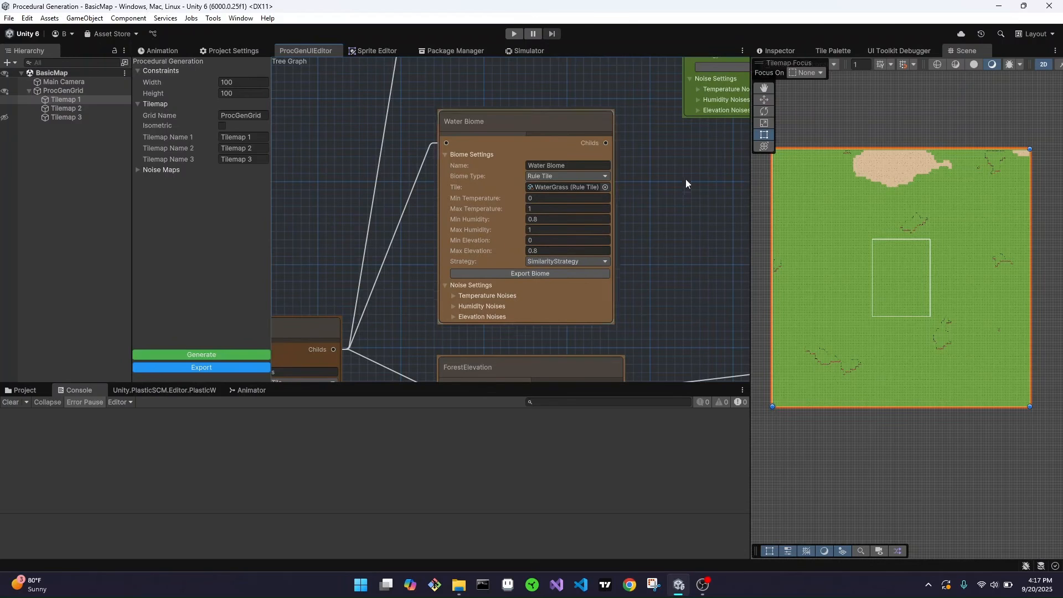
middle_click_drag(686, 178, 662, 181)
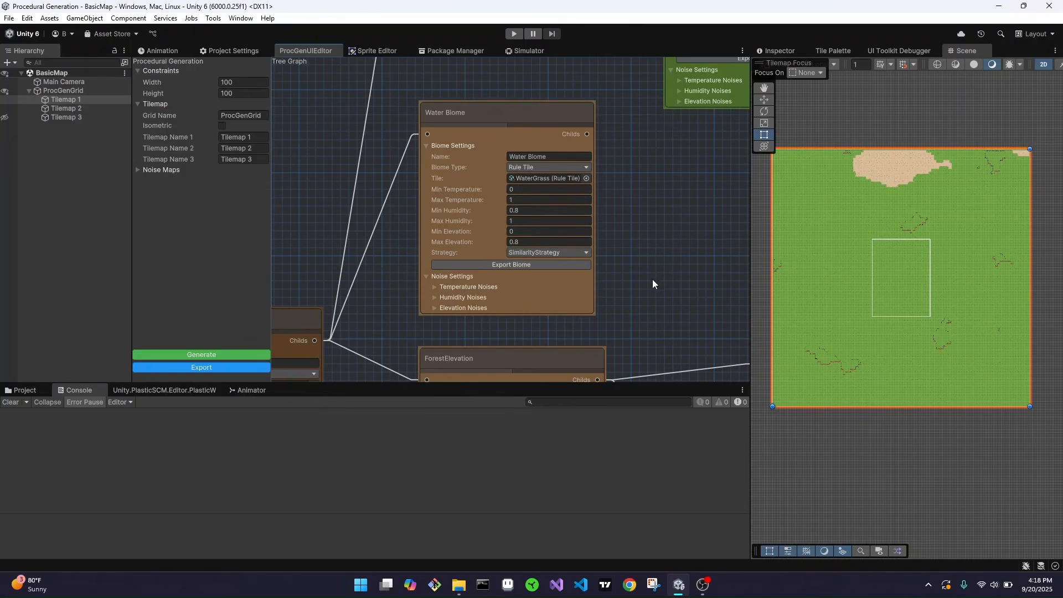
middle_click_drag(653, 279, 643, 68)
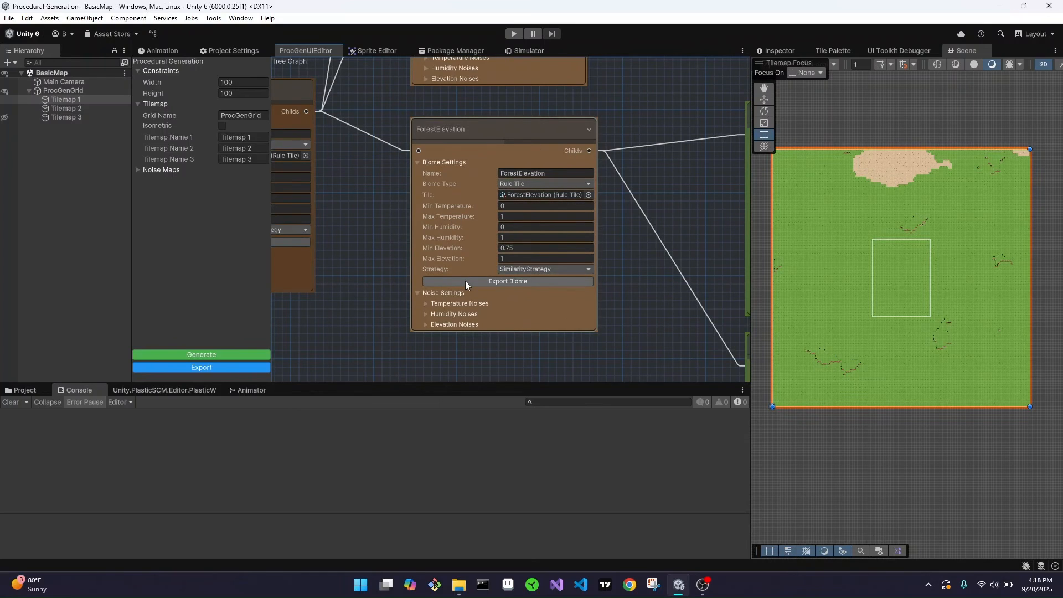
scroll(867, 354, "up", 5)
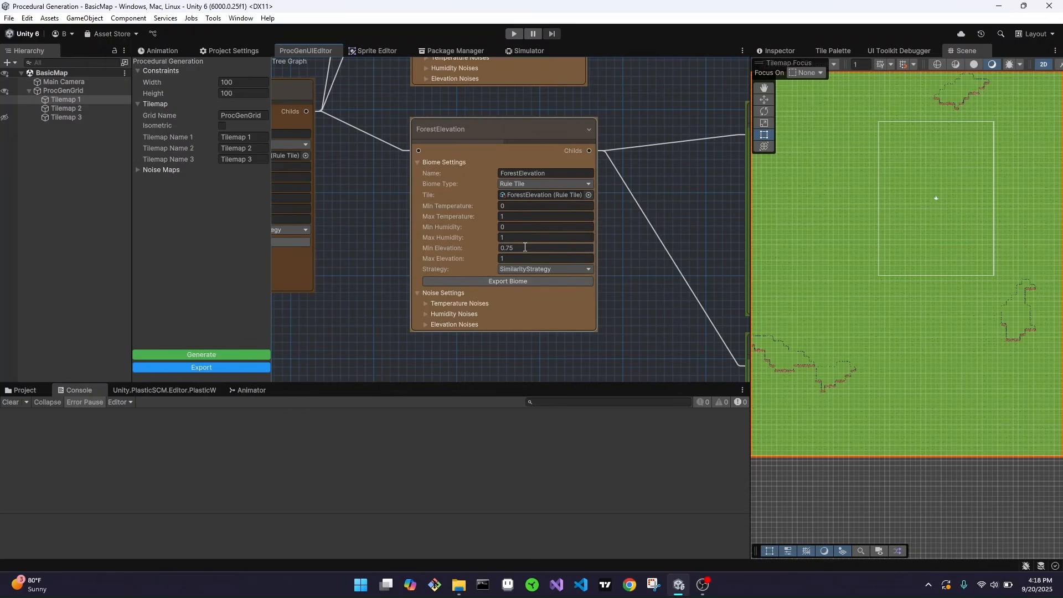
Step: Examine the ForestFlora node's biome type, tile and humidity settings and its Trees and GrassDecor child nodes
scroll(514, 290, "down", 6)
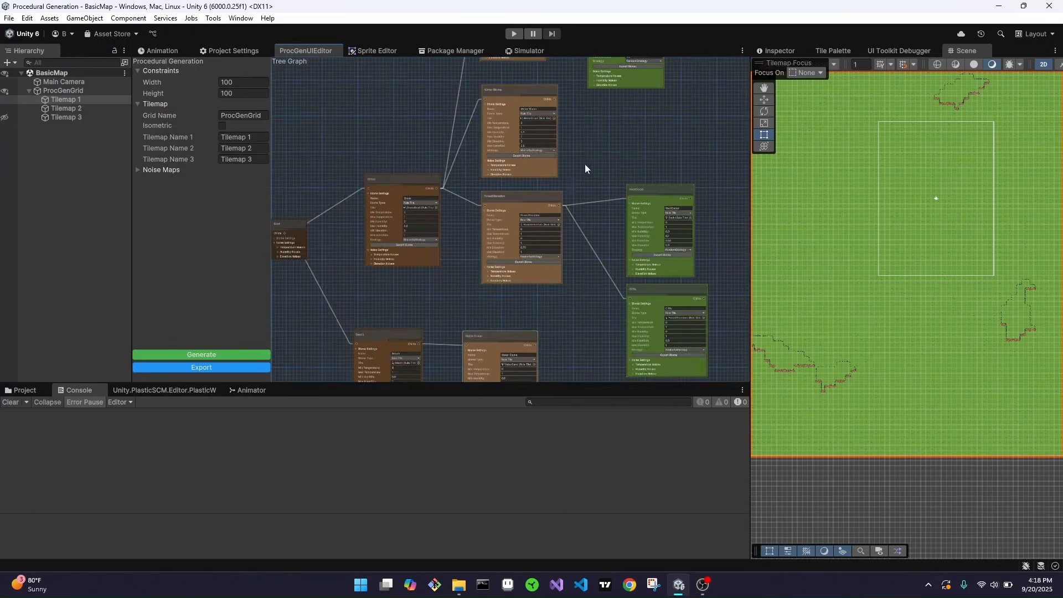
middle_click_drag(593, 234, 604, 376)
scroll(538, 223, "up", 5)
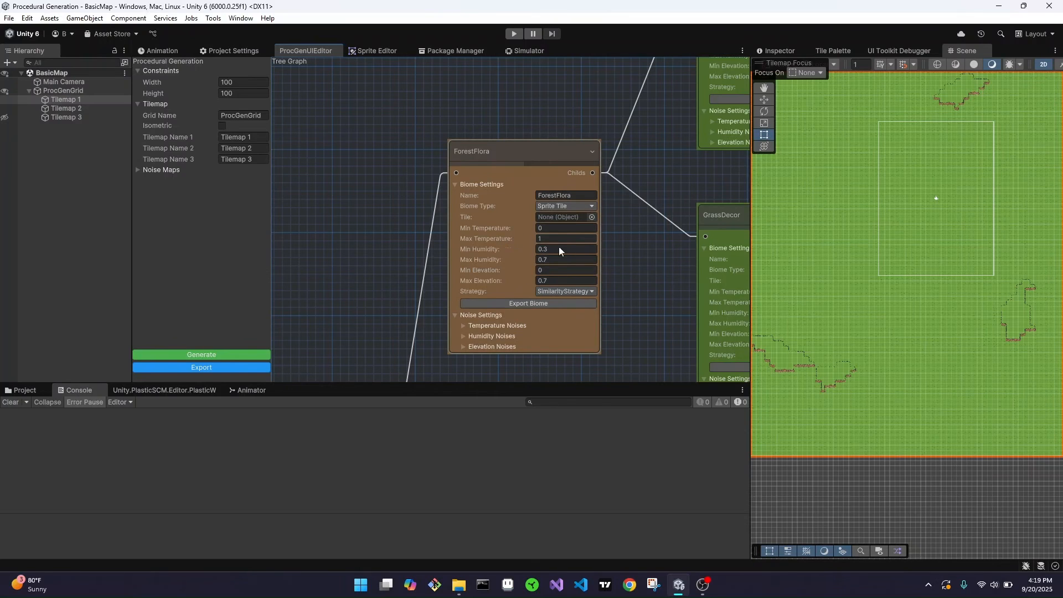
scroll(559, 247, "down", 5)
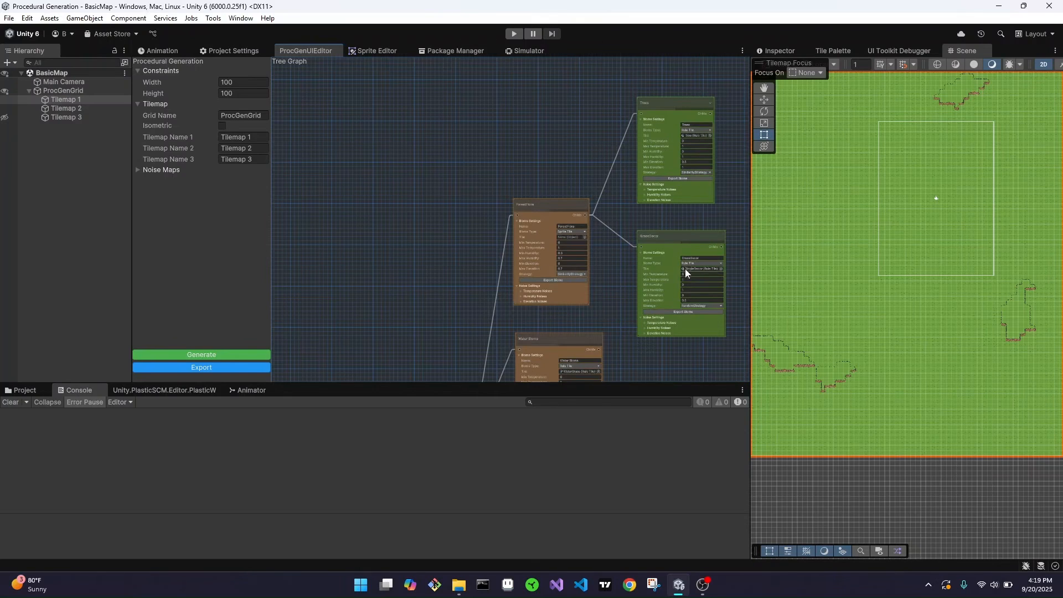
scroll(678, 136, "up", 3)
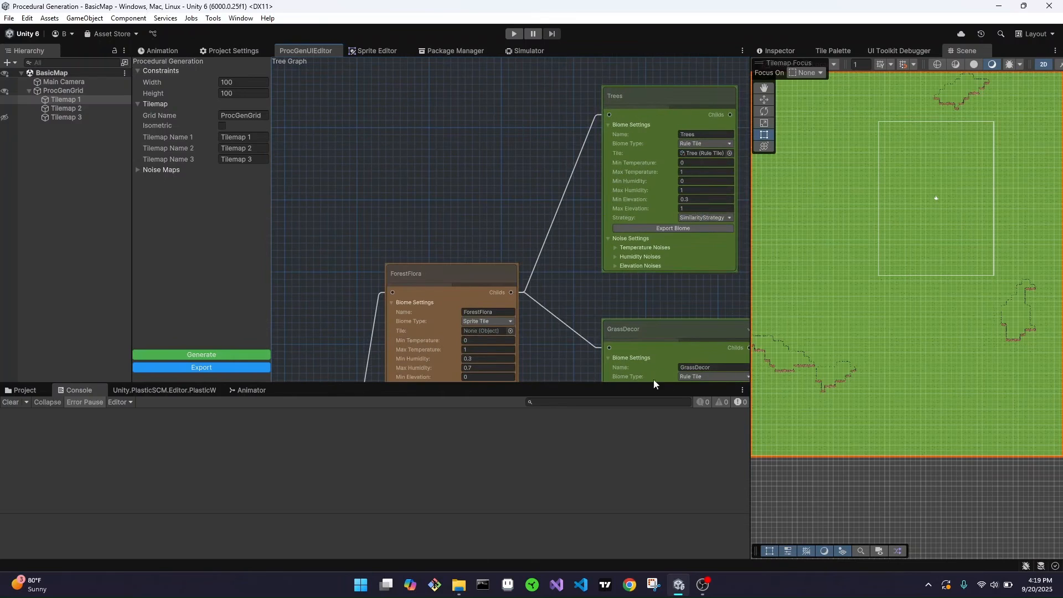
scroll(643, 370, "down", 3)
middle_click_drag(609, 320, 682, 198)
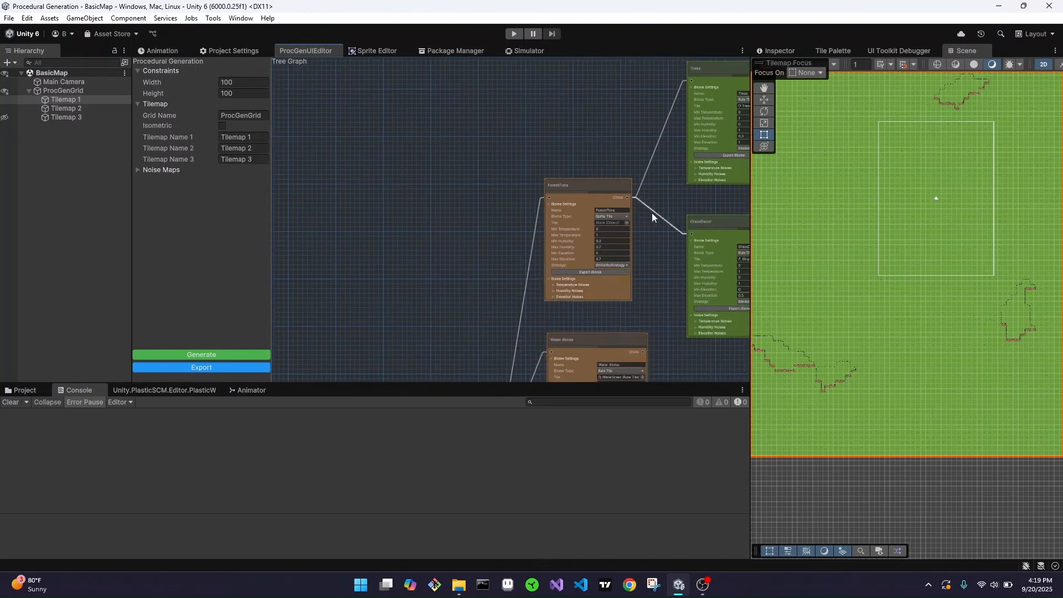
scroll(624, 226, "up", 4)
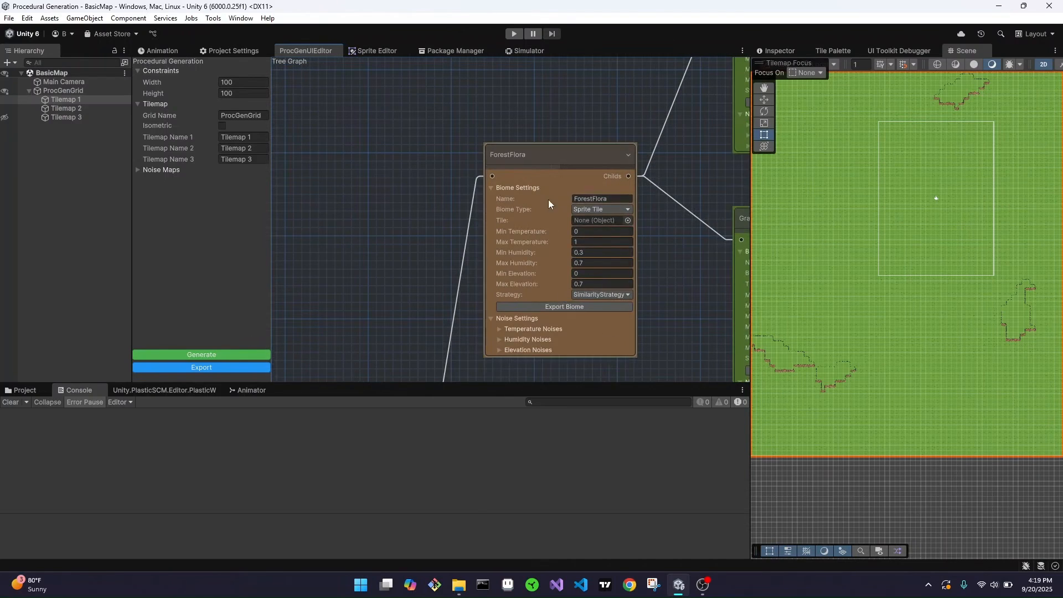
scroll(643, 202, "down", 2)
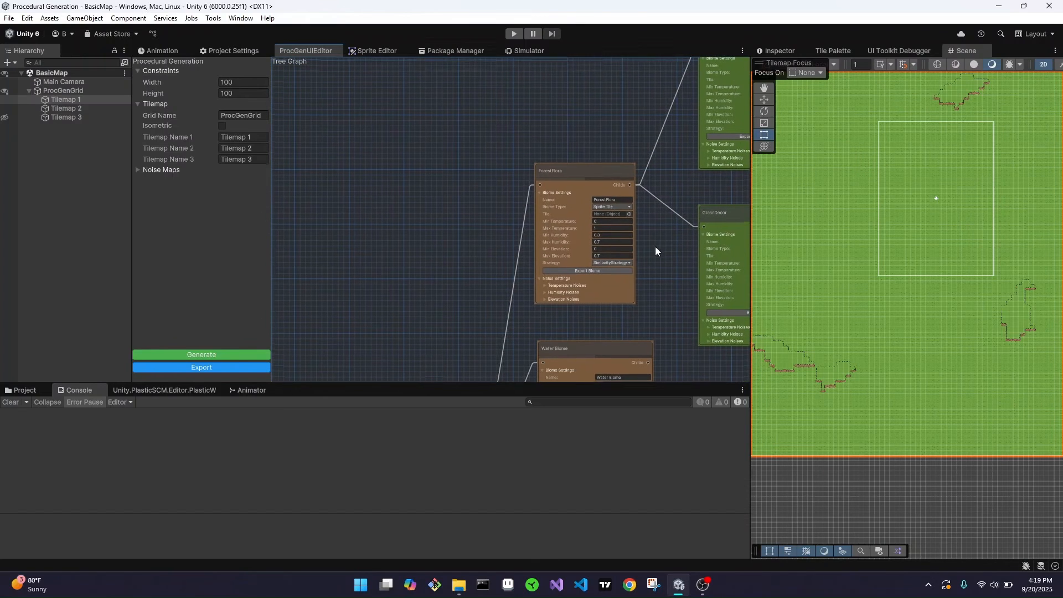
middle_click_drag(656, 247, 567, 273)
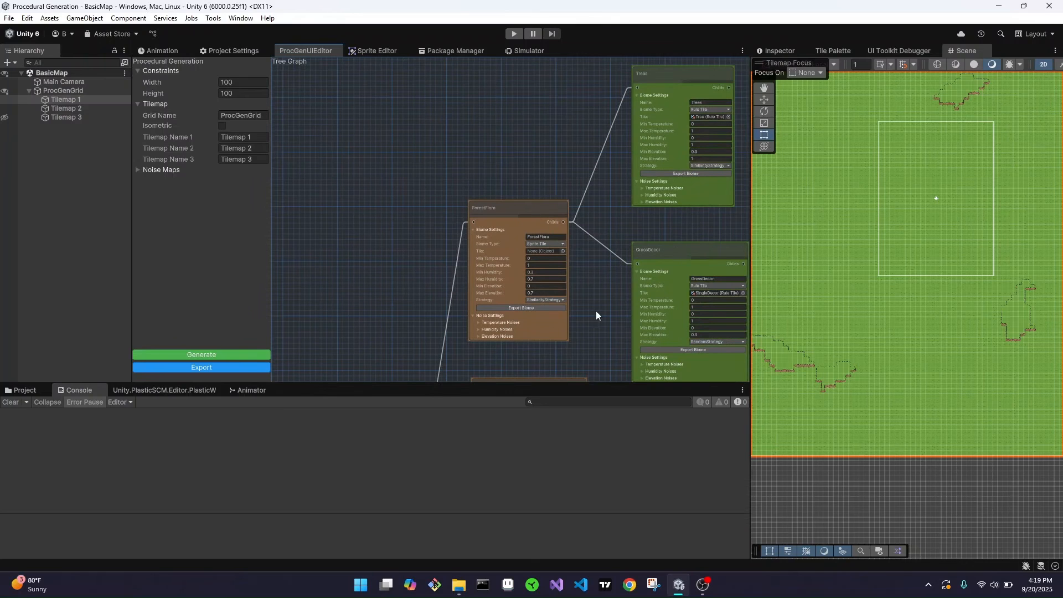
Step: Compare the overall tree graph and the ForestElevation node with the beach and elevation areas generated in the scene
scroll(596, 315, "down", 8)
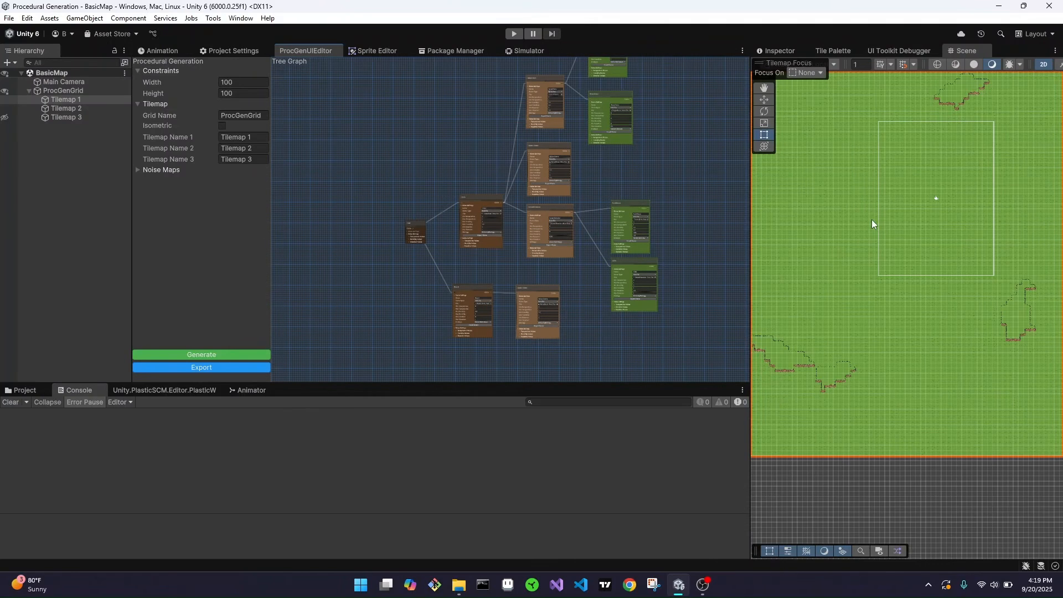
scroll(953, 141, "down", 5)
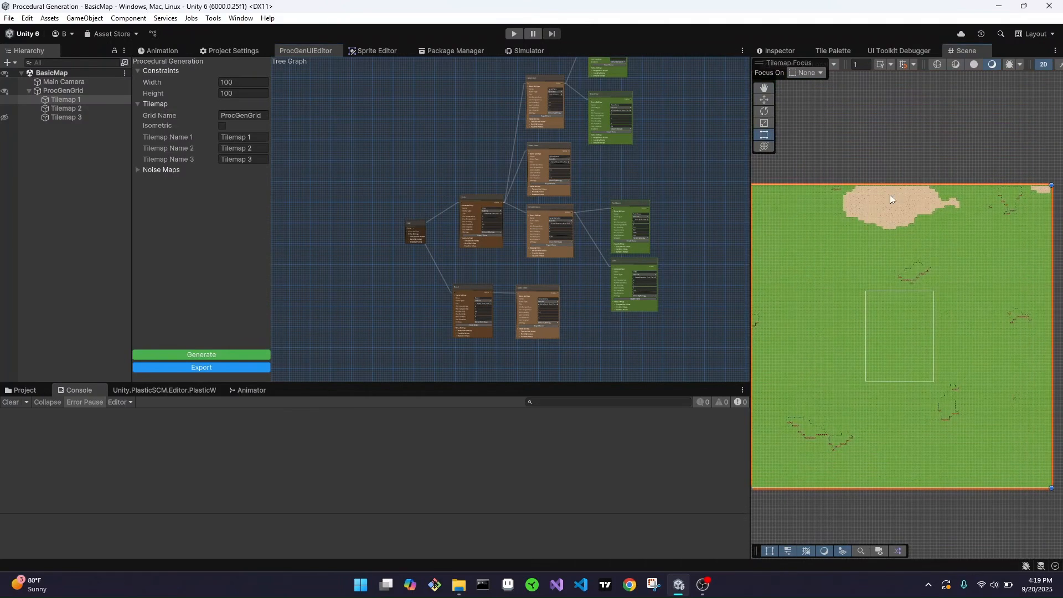
scroll(558, 205, "up", 2)
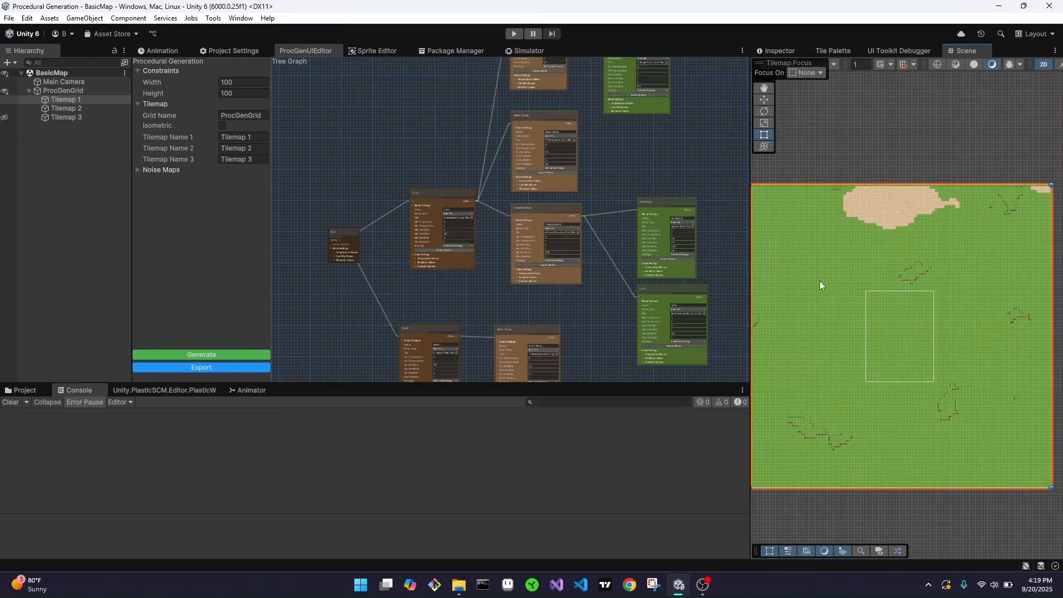
scroll(594, 247, "up", 2)
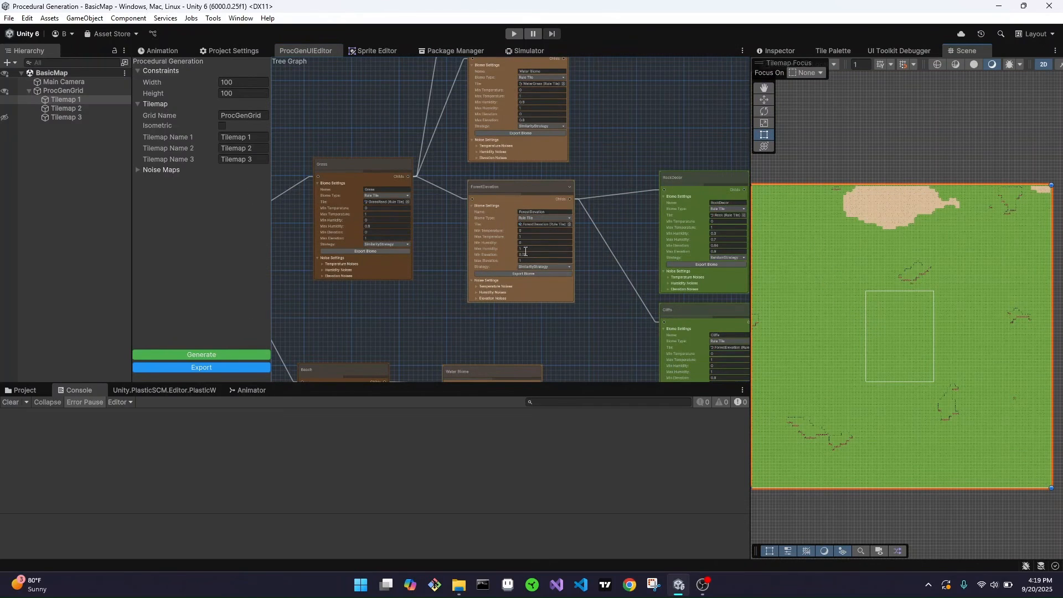
scroll(886, 271, "up", 1)
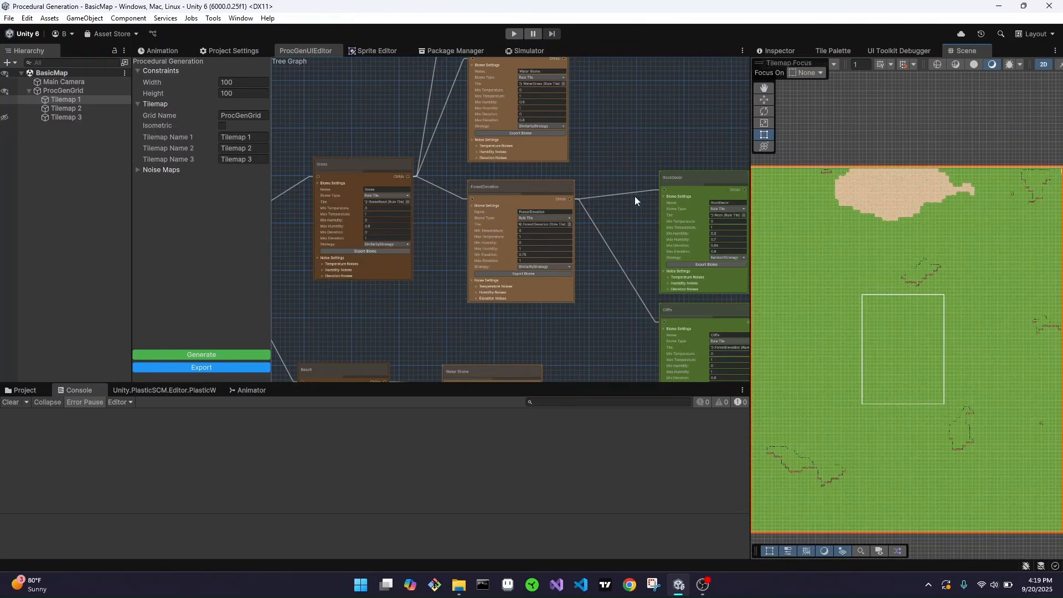
scroll(635, 196, "down", 4)
scroll(633, 148, "up", 1)
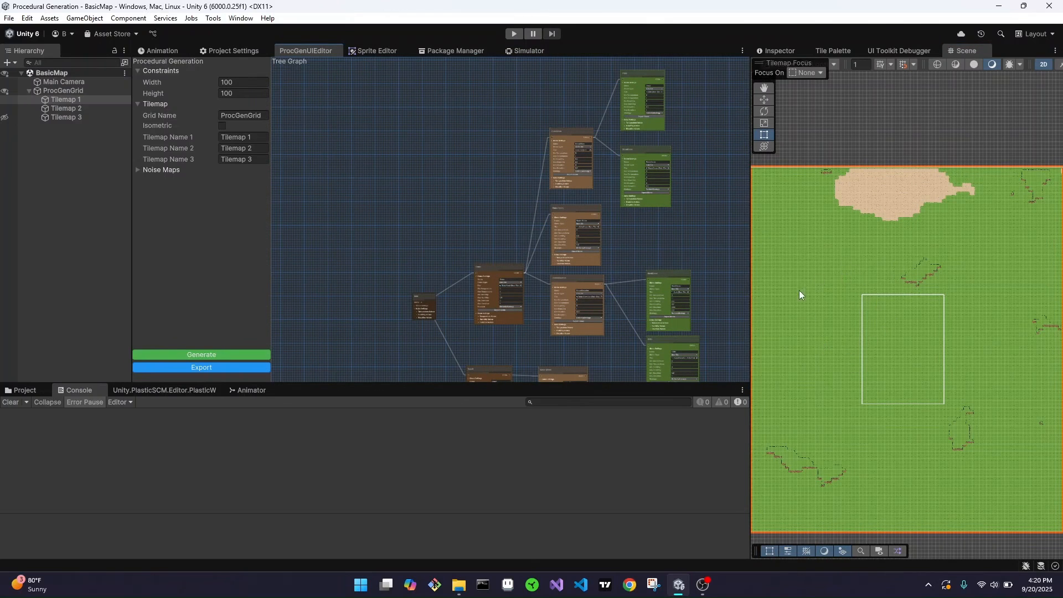
middle_click_drag(630, 245, 589, 220)
Step: Make Tilemap 3 visible in the scene and compare its trees and flowers with the Trees and GrassDecor nodes
left_click(4, 117)
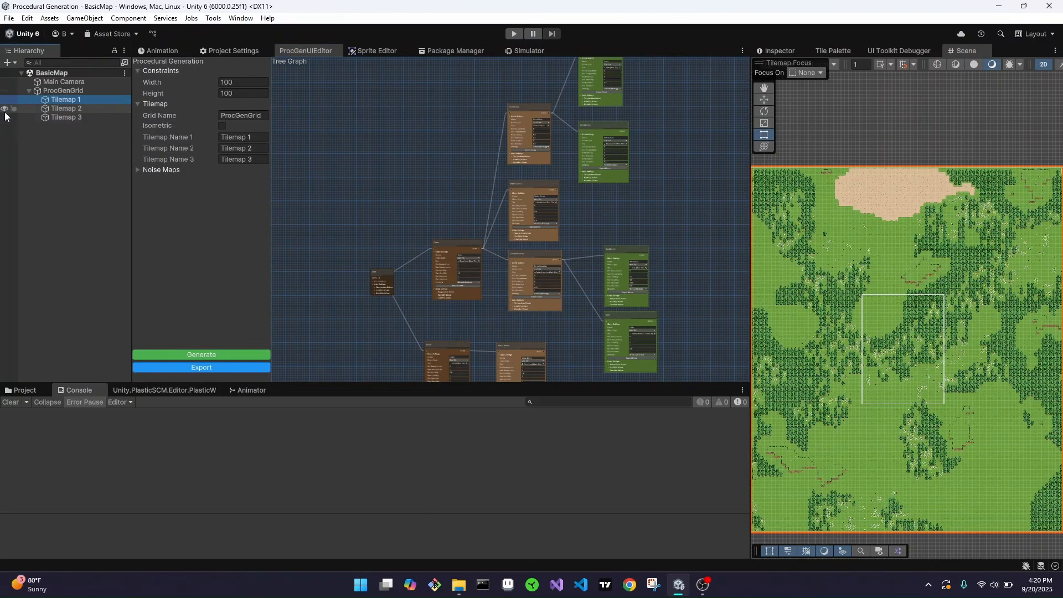
middle_click_drag(935, 349, 940, 261)
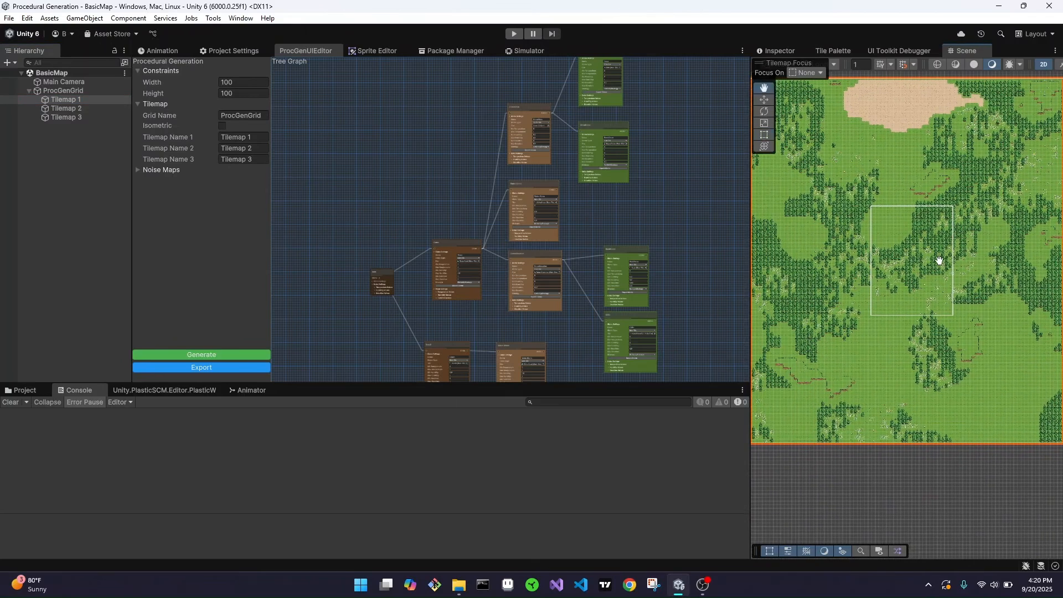
middle_click_drag(637, 128, 658, 248)
scroll(616, 233, "up", 5)
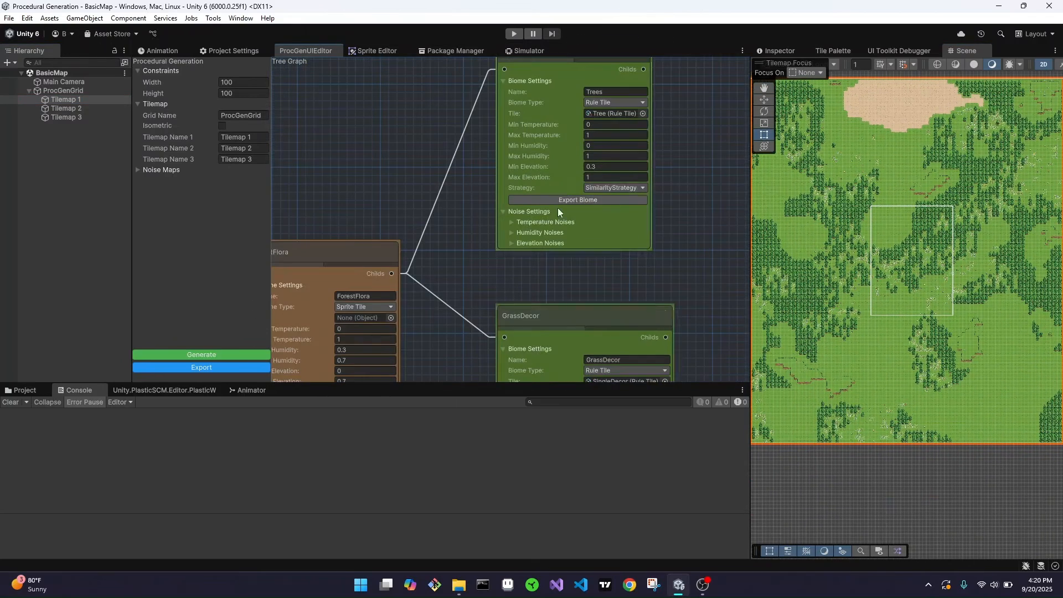
scroll(862, 276, "up", 10)
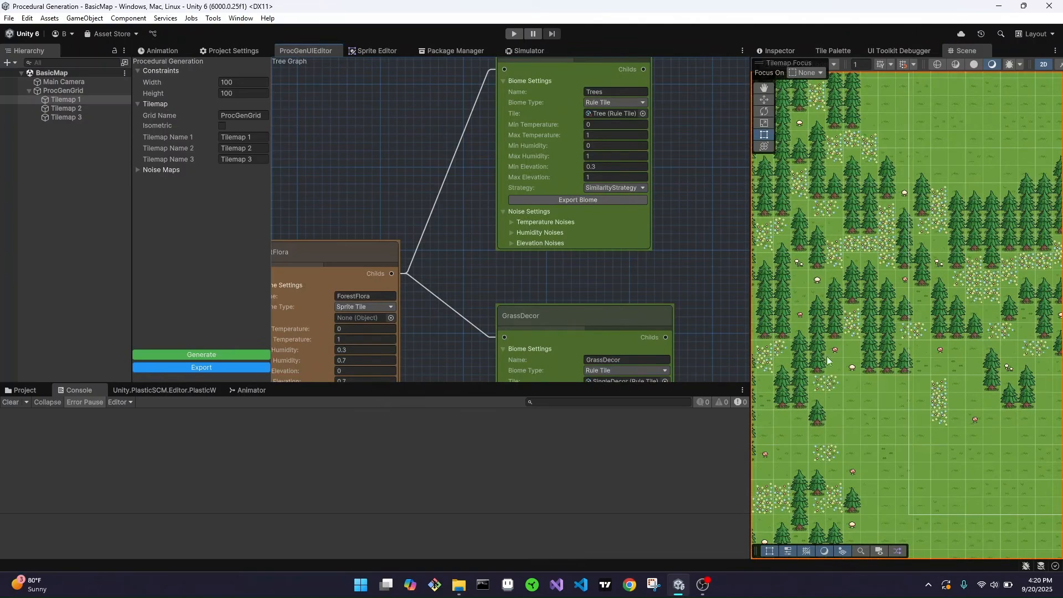
Step: Examine the biome settings of the RockDecor and Cliffs nodes, including their elevation ranges and strategies
scroll(689, 281, "down", 2)
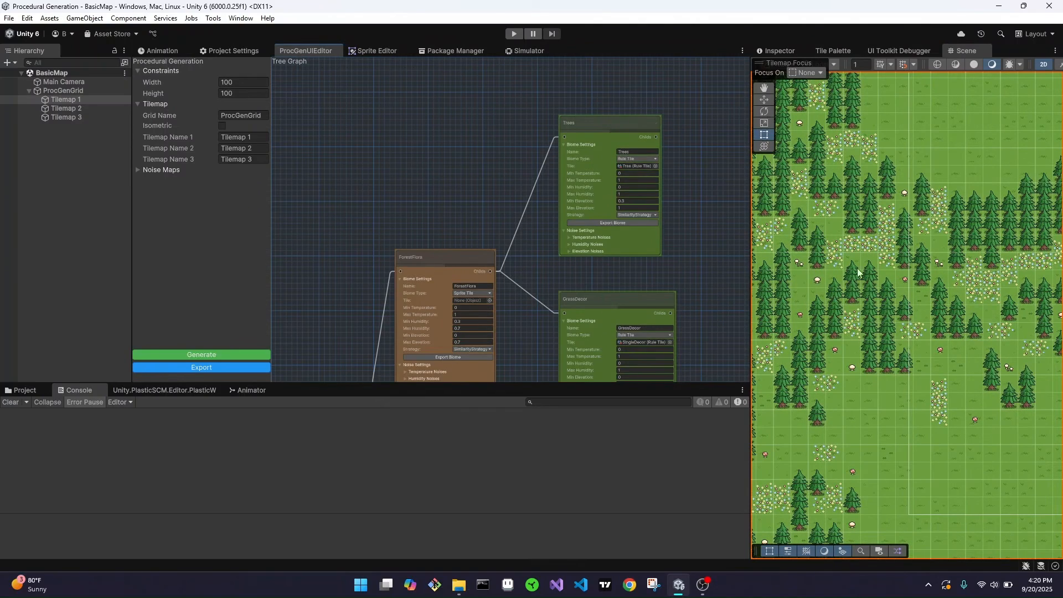
scroll(699, 311, "down", 3)
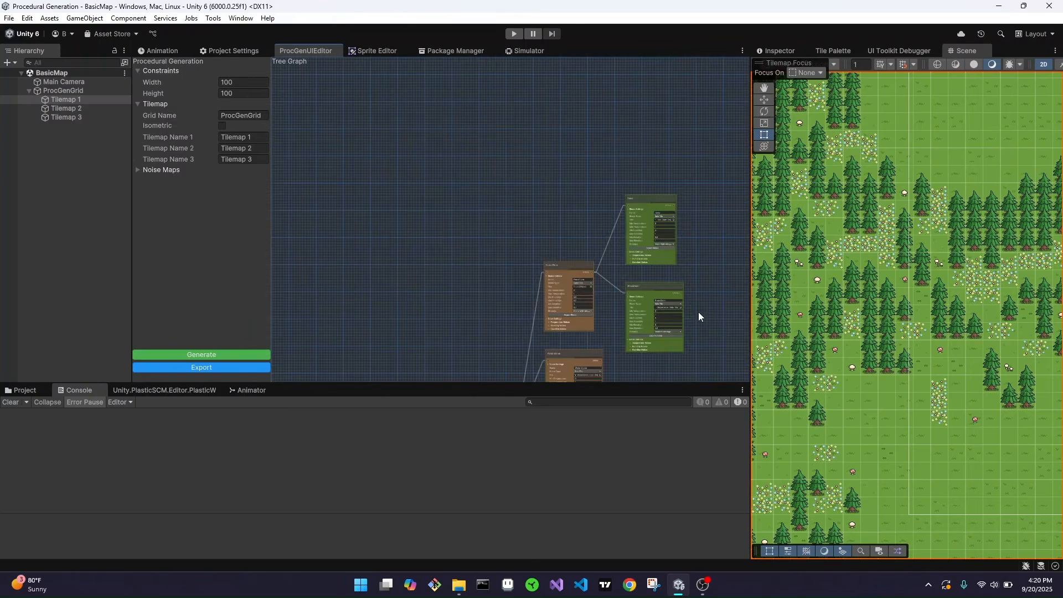
scroll(635, 232, "up", 3)
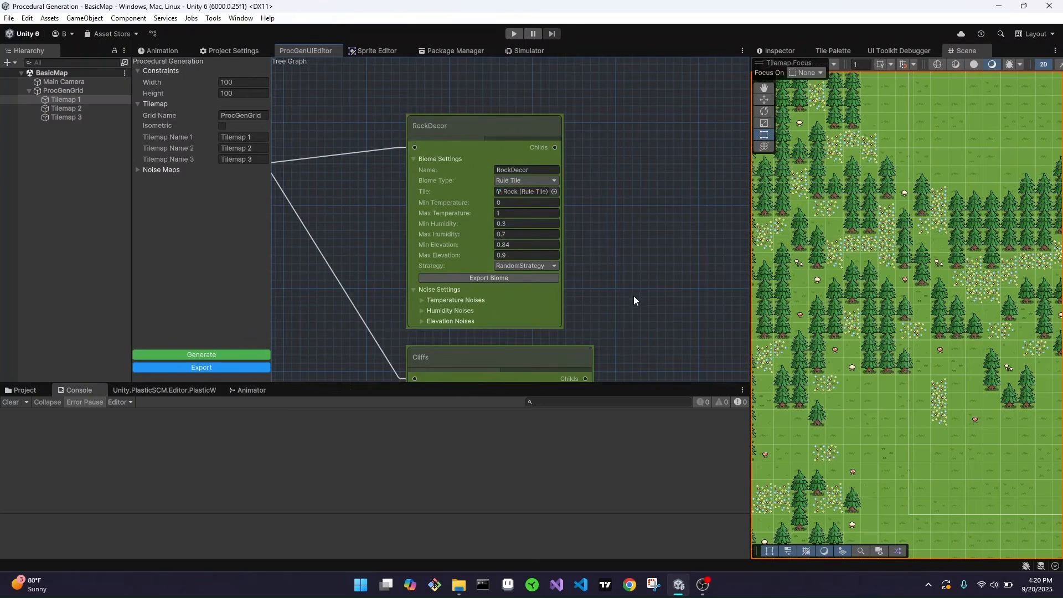
middle_click_drag(633, 296, 636, 173)
scroll(839, 364, "down", 2)
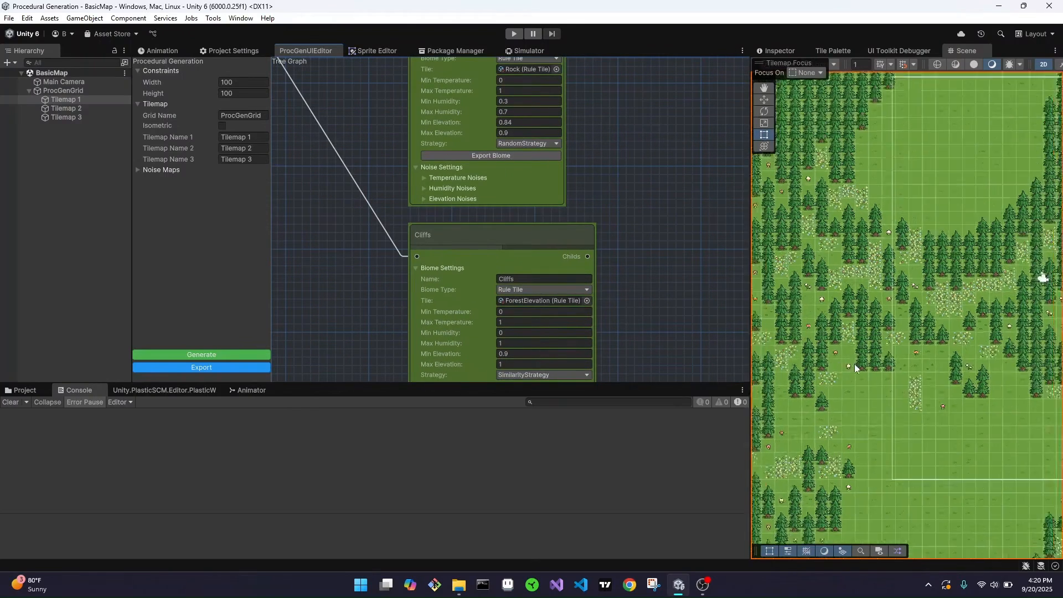
Step: Inspect the rocks and cliffs in the scene and compare them with ForestElevation and its RockDecor and Cliffs children
scroll(855, 365, "down", 5)
middle_click_drag(846, 487, 945, 379)
scroll(945, 379, "up", 3)
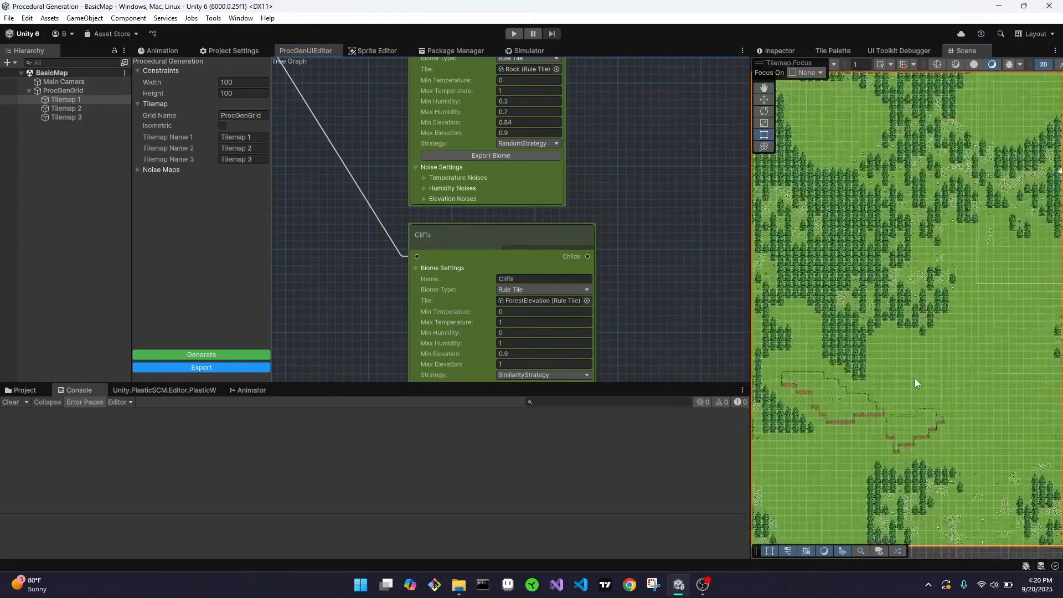
scroll(814, 407, "up", 5)
scroll(356, 149, "down", 2)
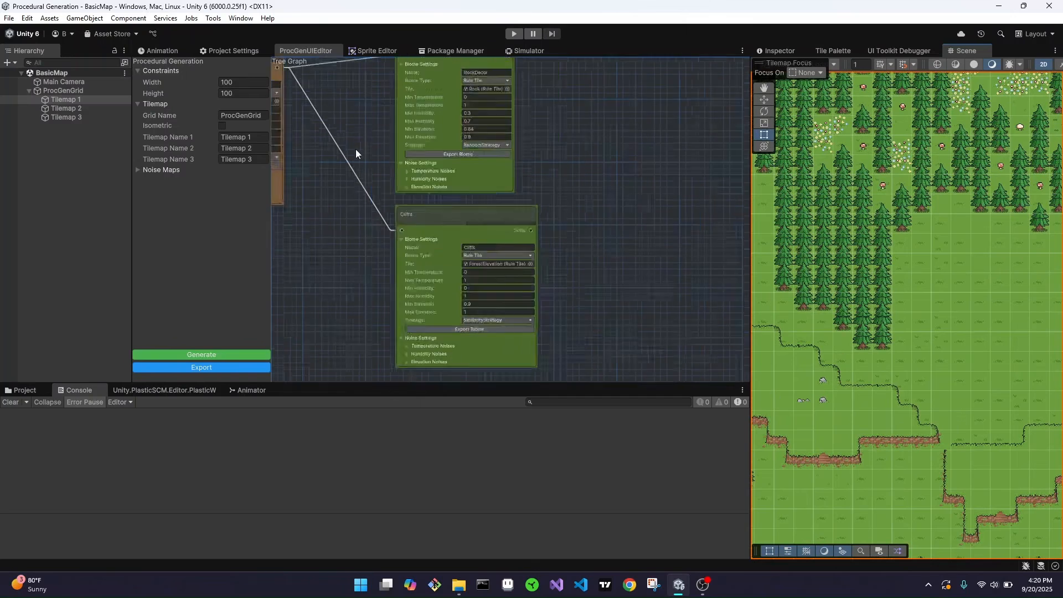
scroll(356, 154, "down", 3)
scroll(835, 394, "up", 2)
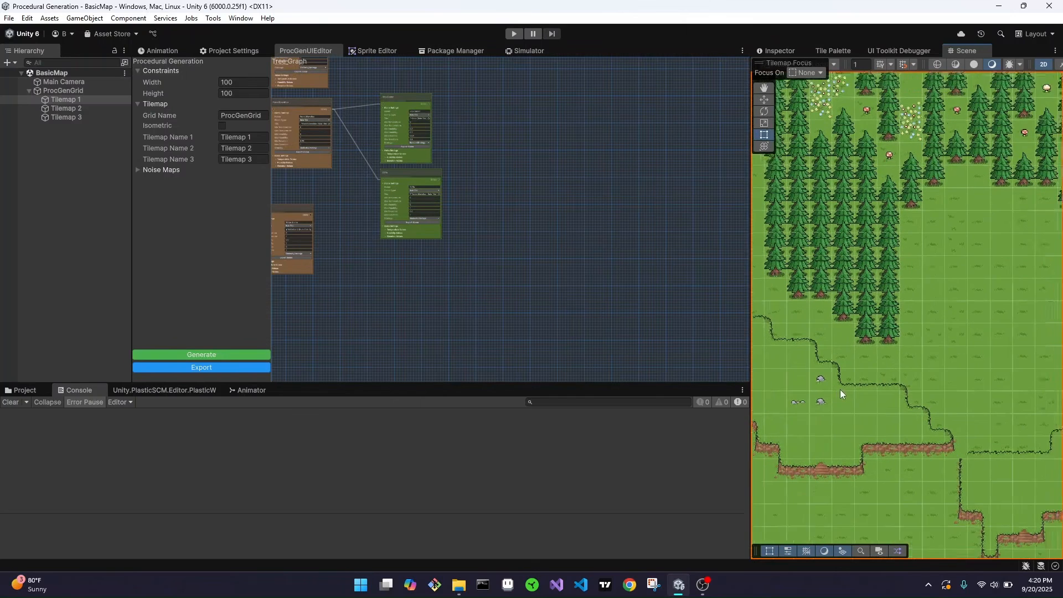
scroll(325, 149, "up", 6)
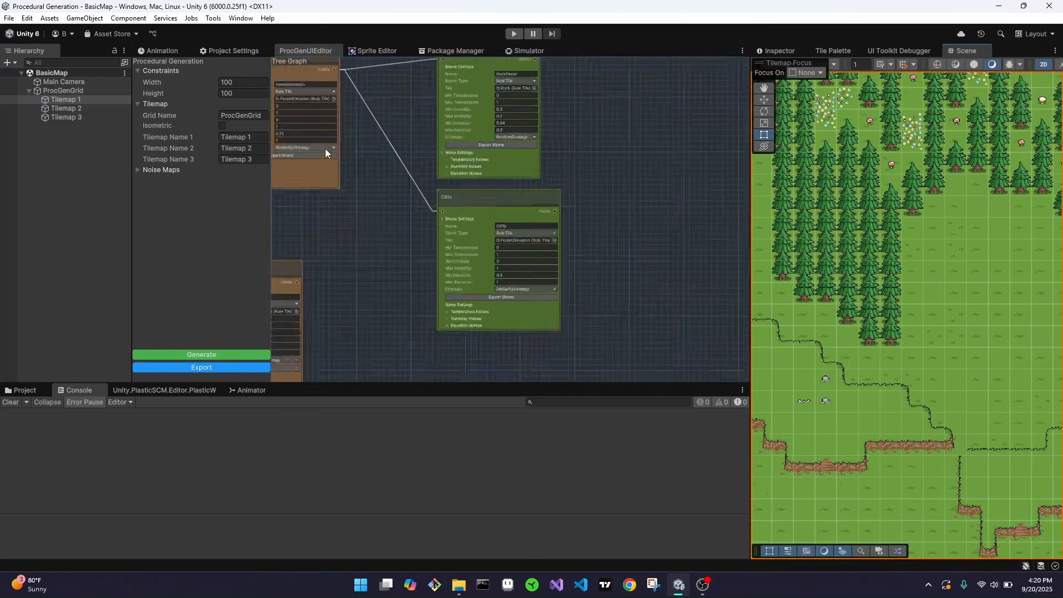
middle_click_drag(417, 175, 558, 228)
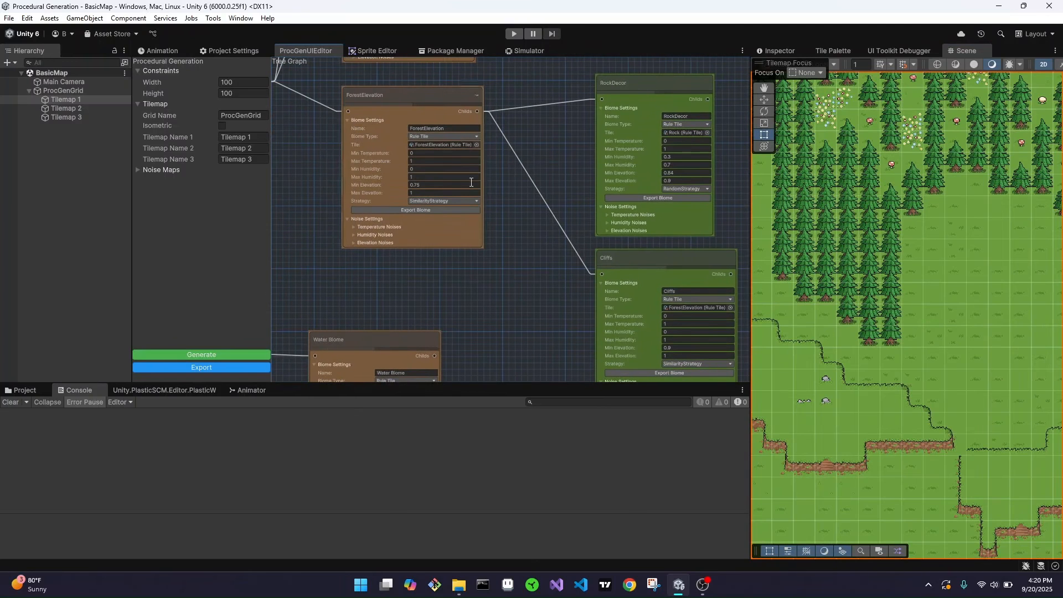
Step: Frame the whole tilemap in the scene and generate a new 100 by 100 map
scroll(961, 372, "down", 3)
key("f")
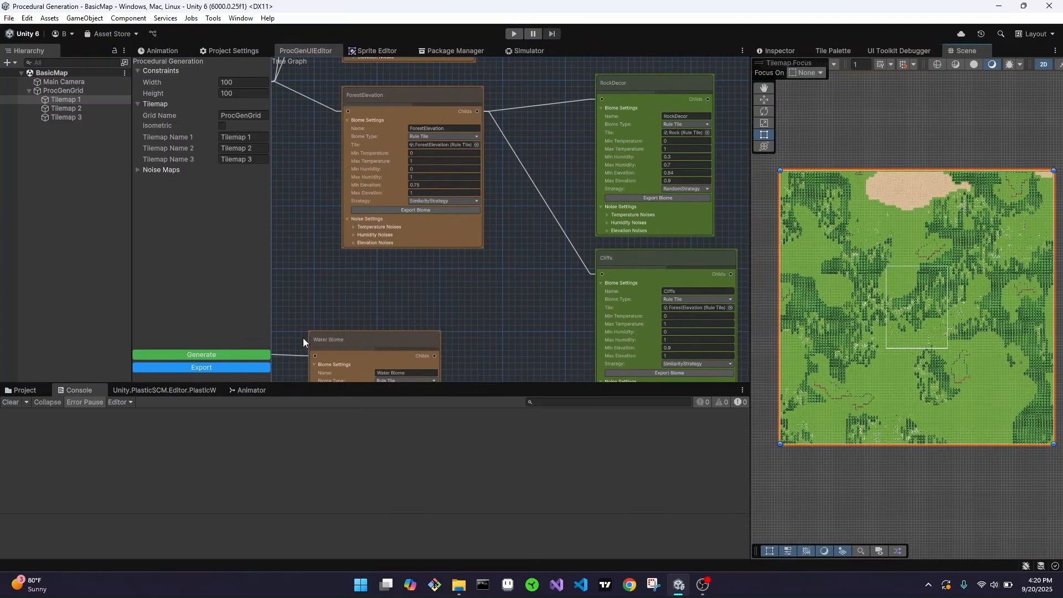
left_click(227, 355)
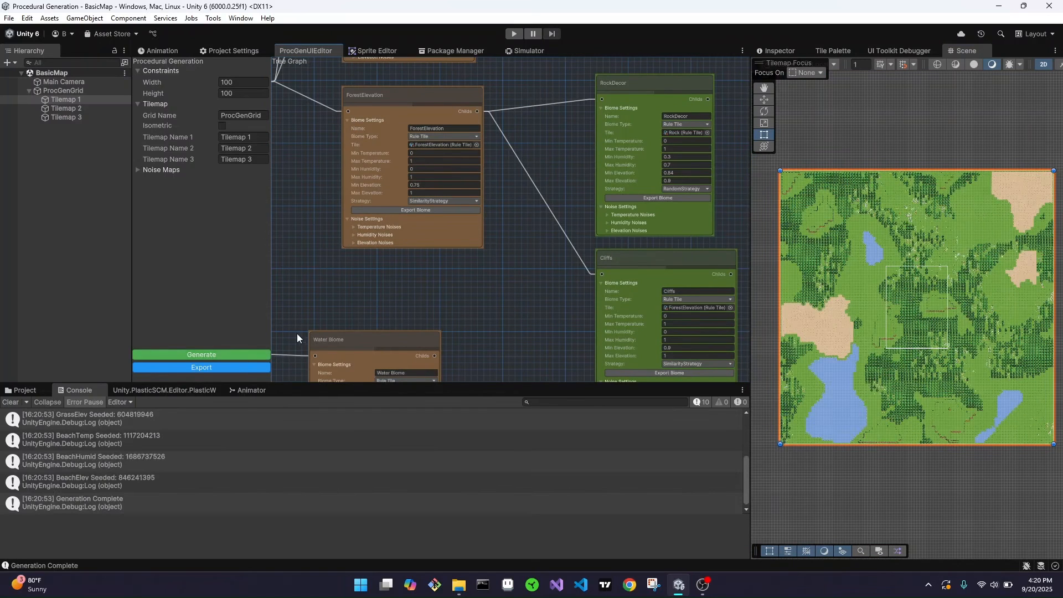
Step: Generate three new 100 by 100 maps in succession and inspect the terrain, trees and cliffs of each in the scene
scroll(879, 310, "up", 3)
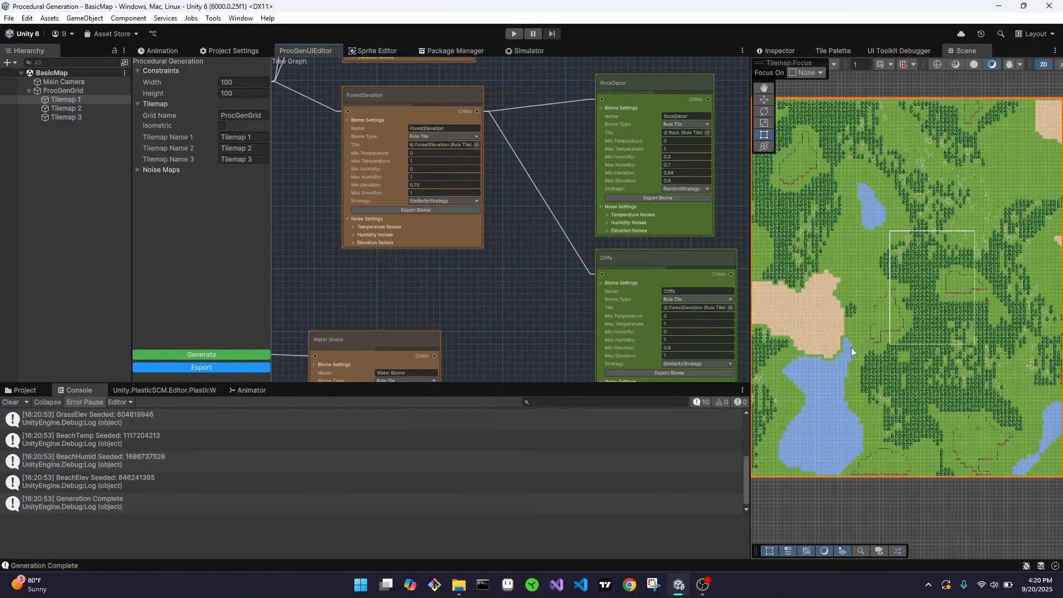
left_click(227, 355)
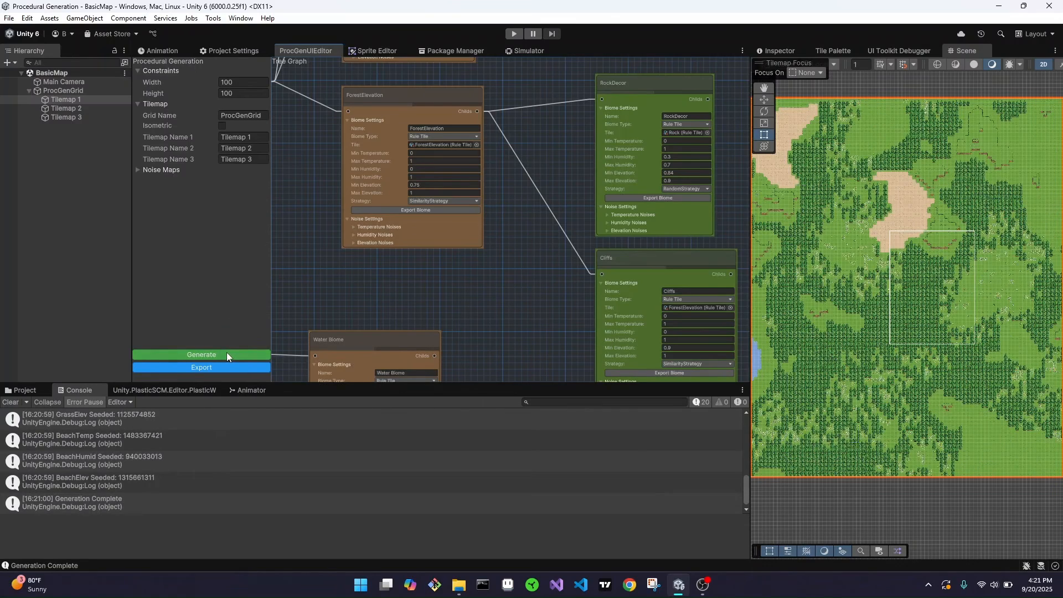
left_click(227, 353)
scroll(873, 345, "up", 5)
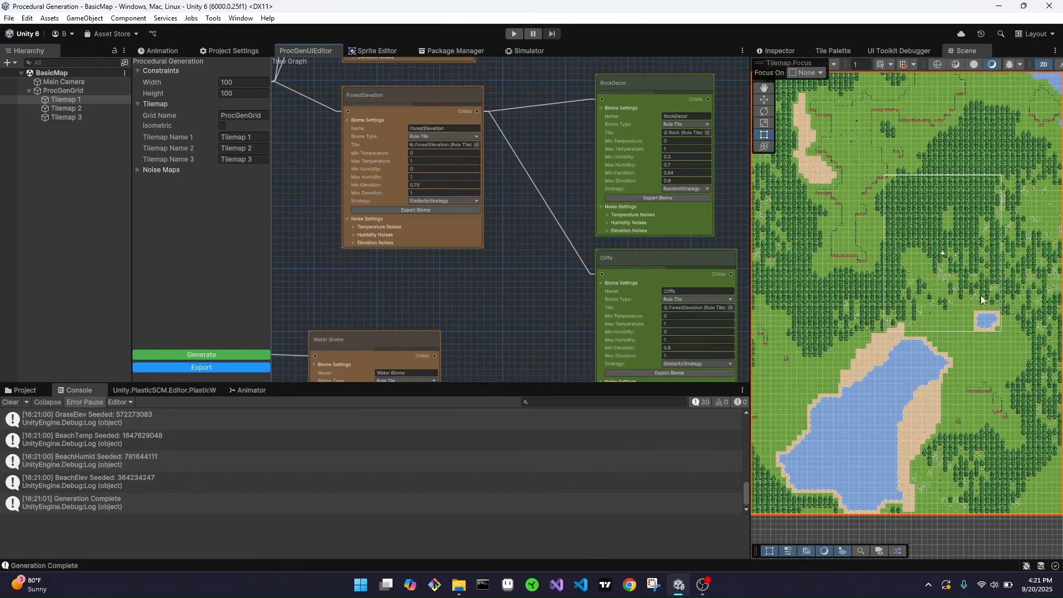
scroll(912, 284, "up", 1)
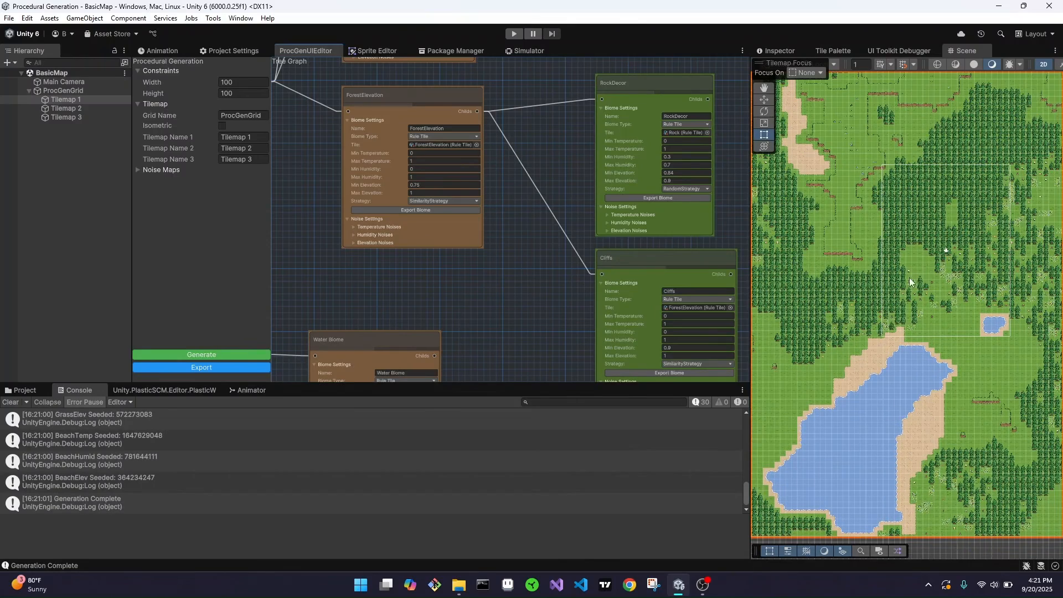
left_click(254, 352)
scroll(1025, 129, "up", 3)
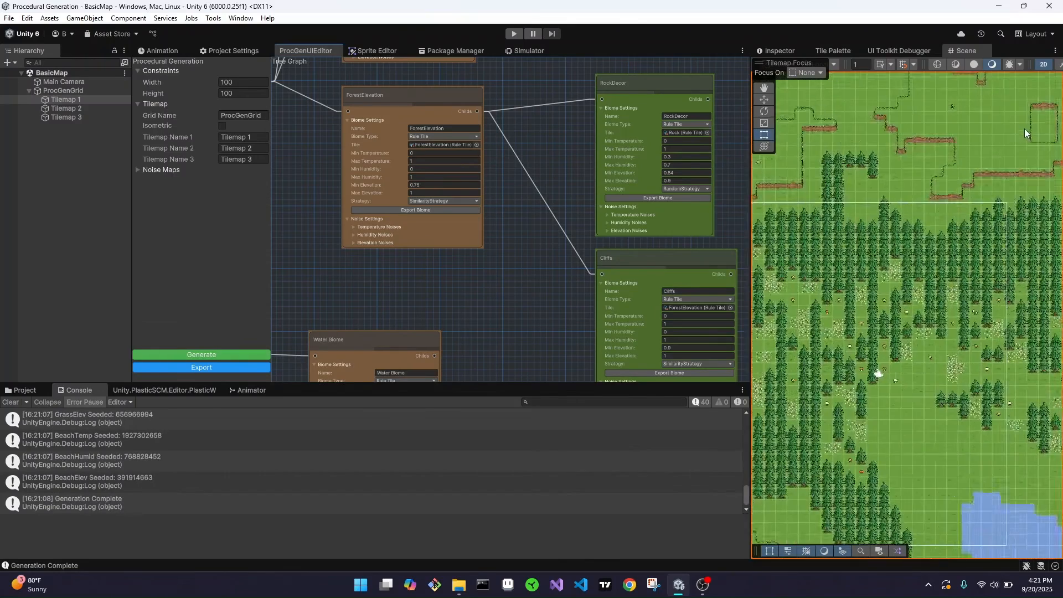
scroll(960, 207, "up", 2)
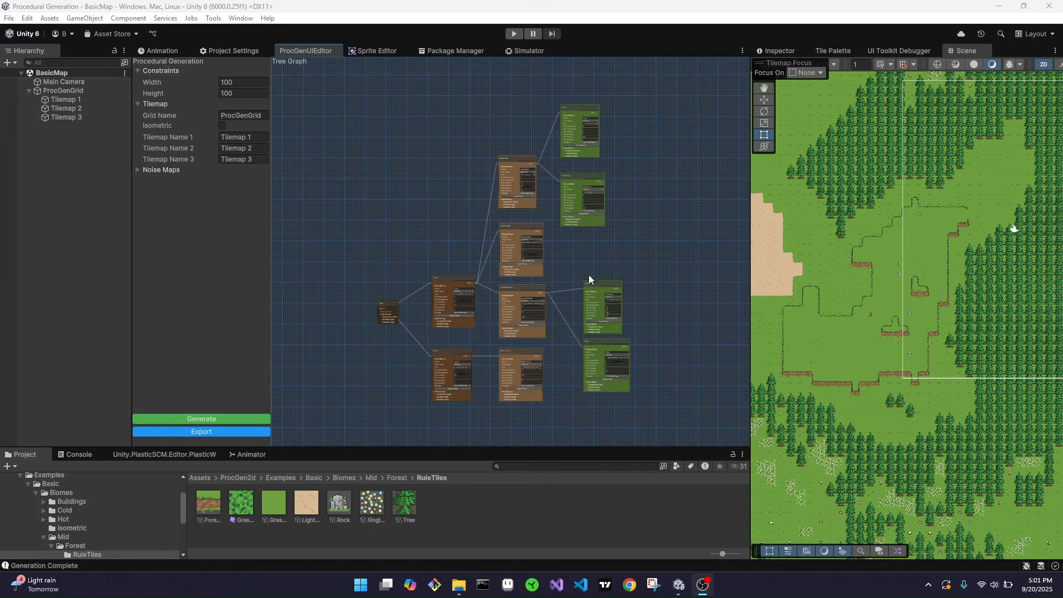
Step: Examine the Root node's Grass and Beach children, comparing their humidity ranges with the beach areas of the whole tilemap
scroll(470, 333, "up", 8)
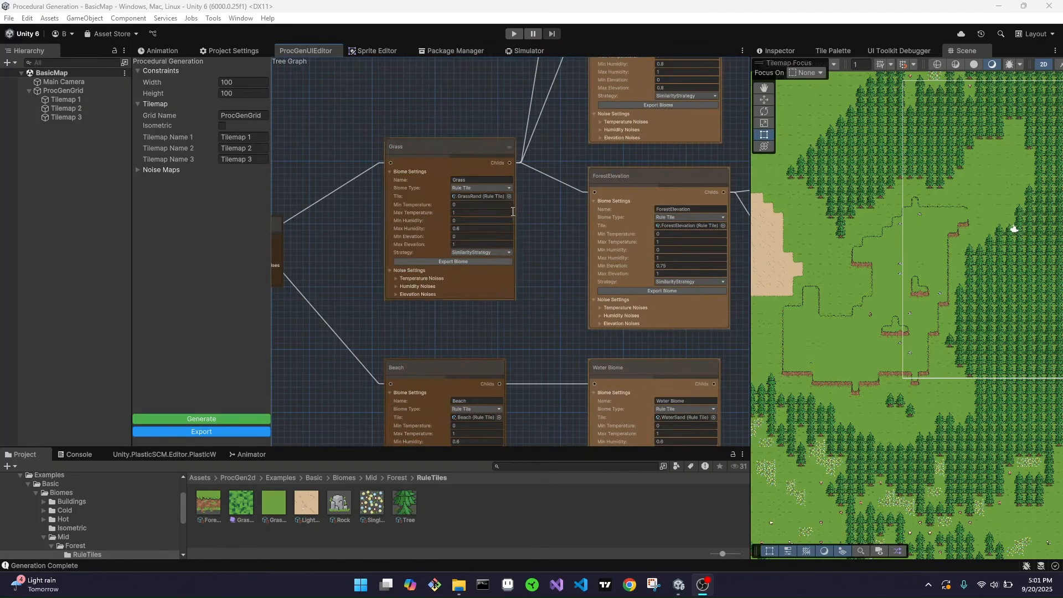
middle_click_drag(413, 345, 501, 258)
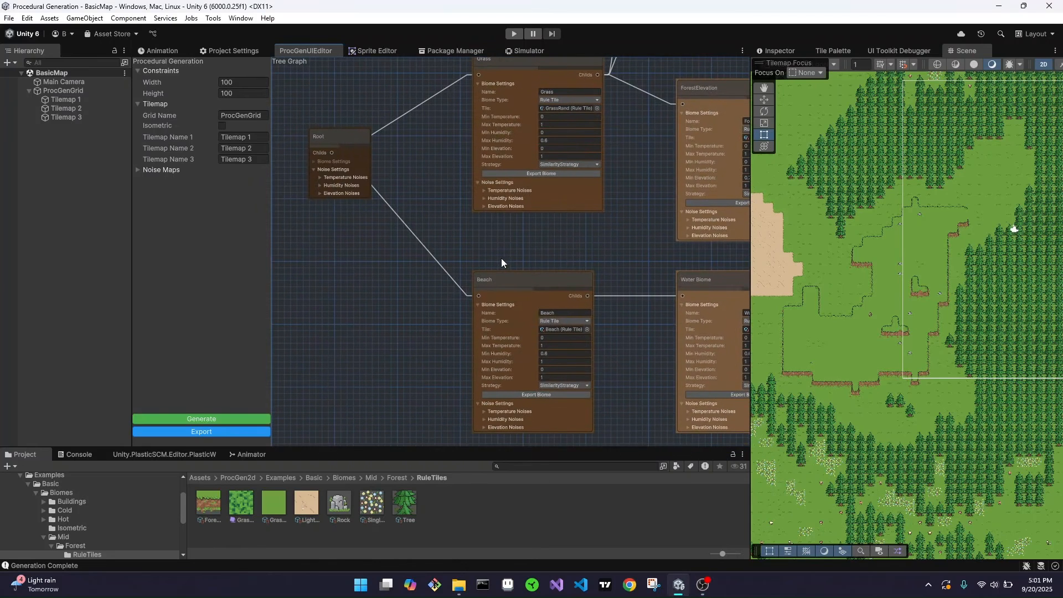
left_click(560, 353)
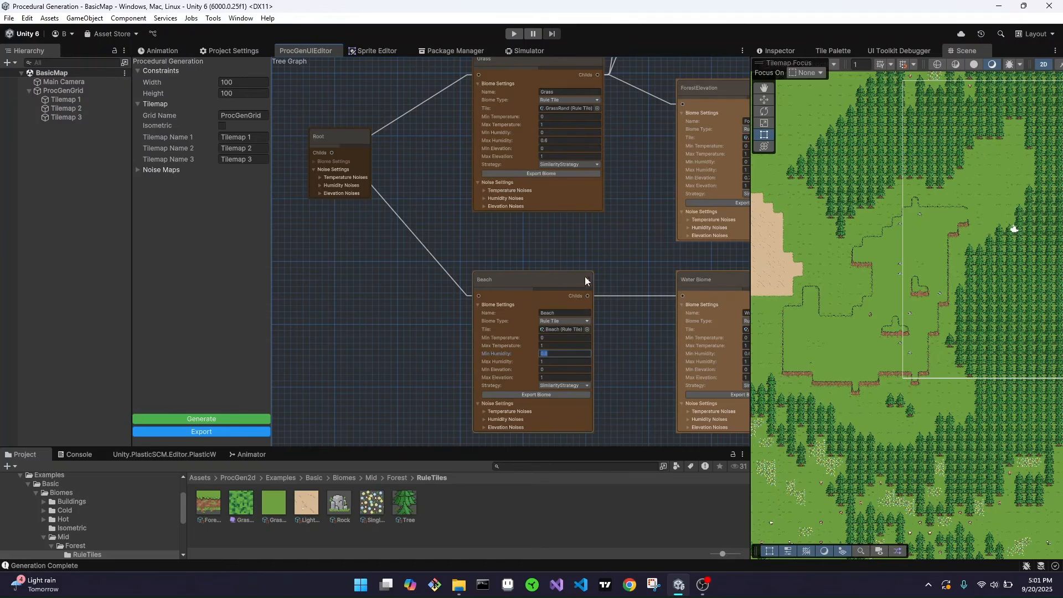
middle_click_drag(573, 243, 555, 254)
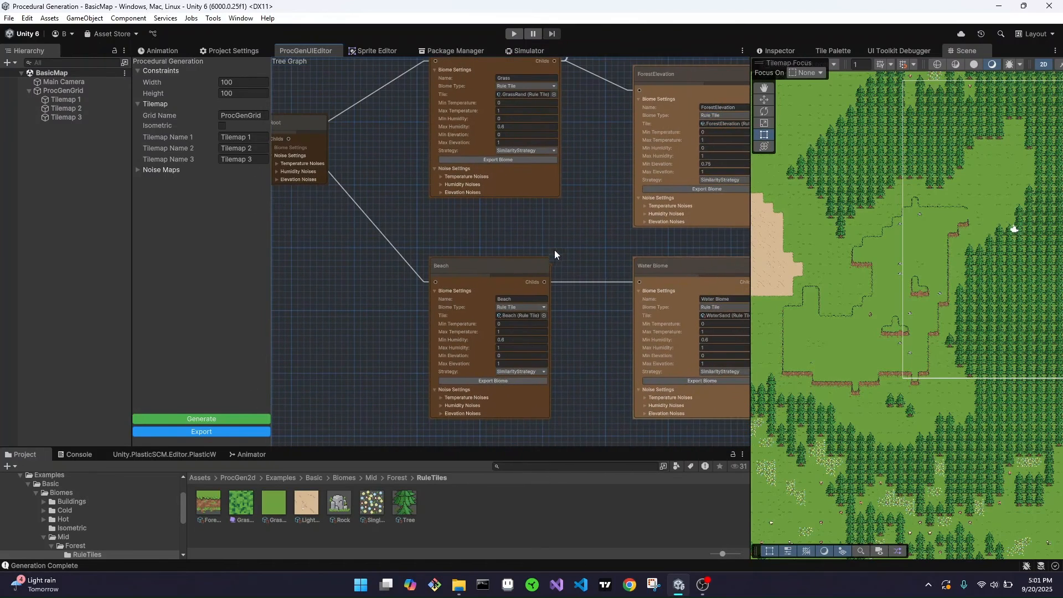
scroll(882, 287, "down", 5)
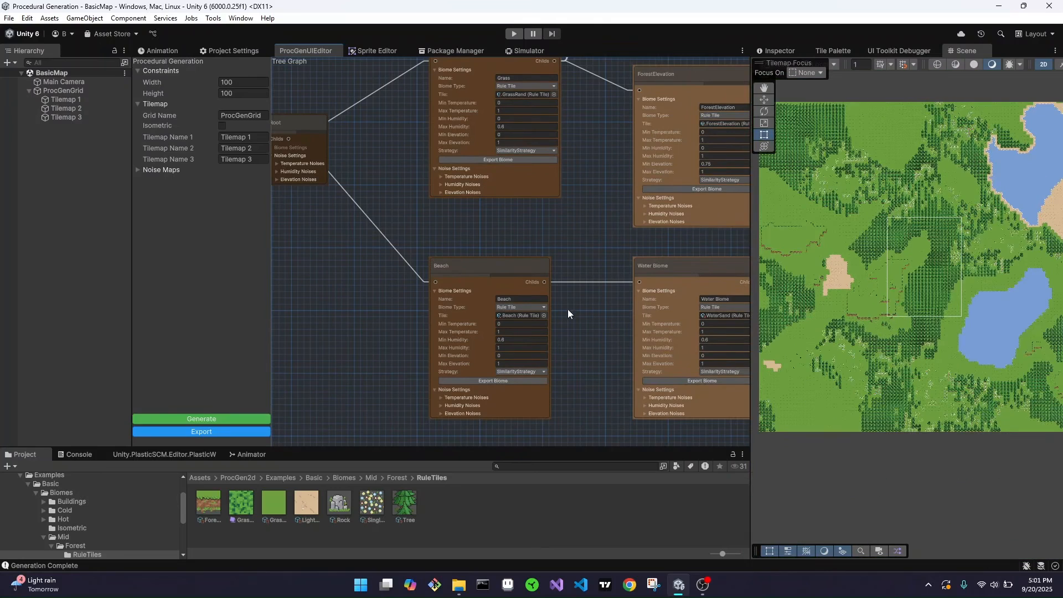
scroll(564, 349, "down", 1)
middle_click_drag(560, 355, 587, 337)
scroll(537, 308, "up", 3)
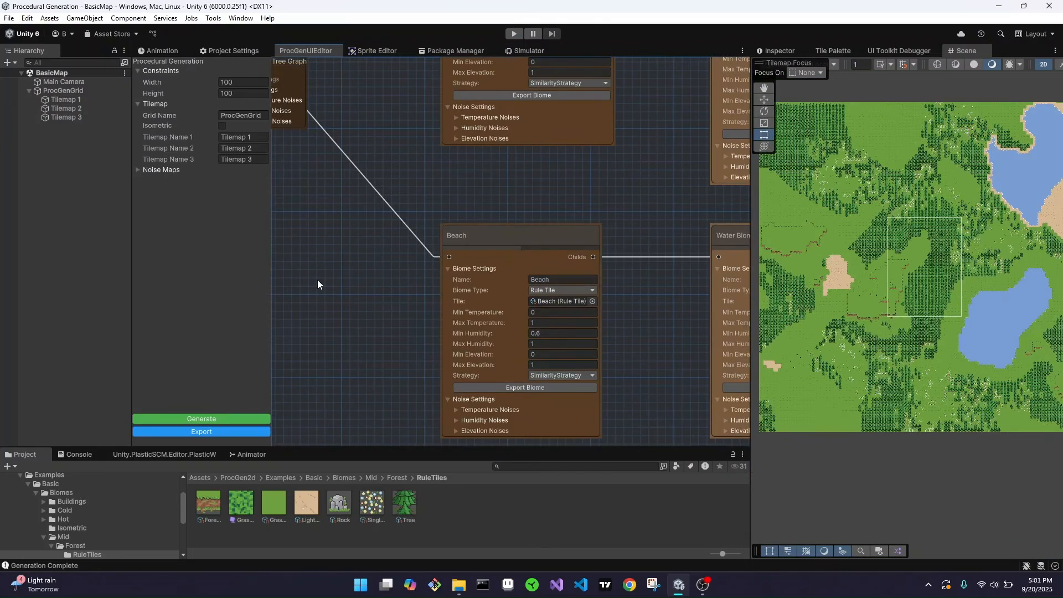
Step: Set the Beach node's Min Humidity to 0.3 and generate a new map
middle_click_drag(317, 281, 496, 340)
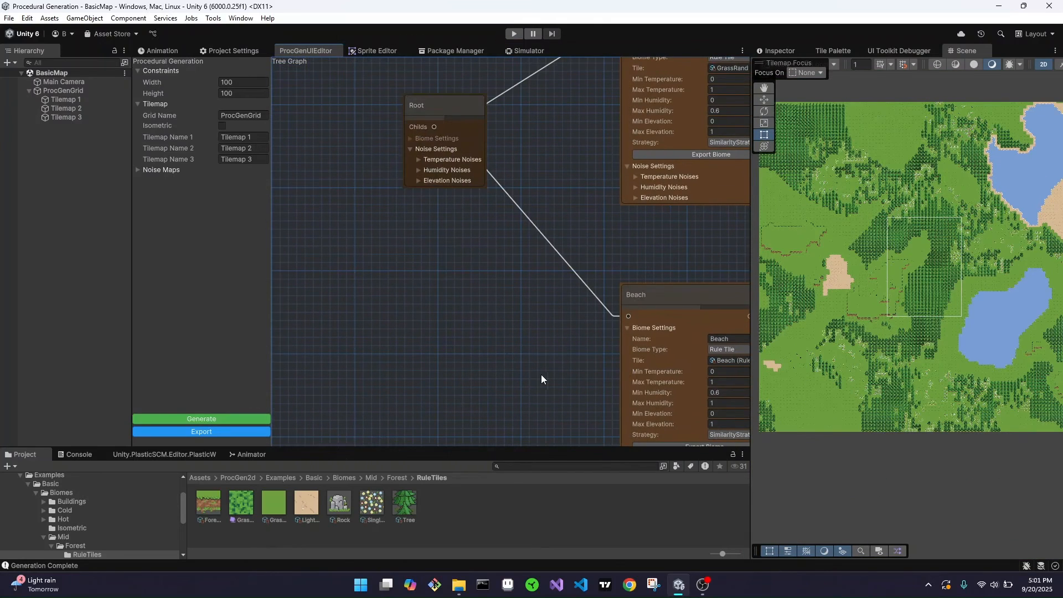
middle_click_drag(541, 375, 438, 252)
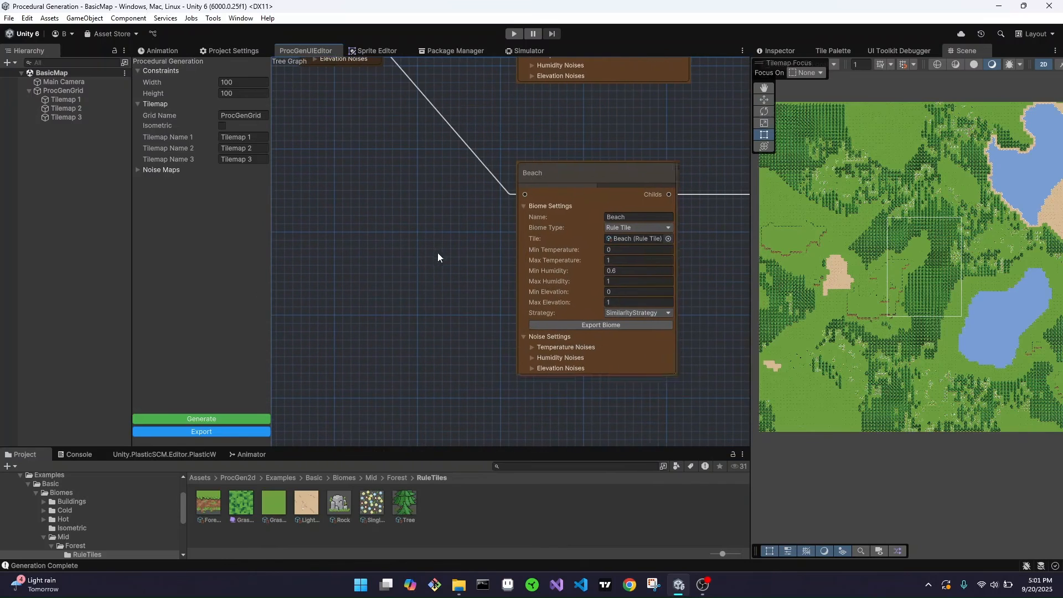
double_click(616, 271)
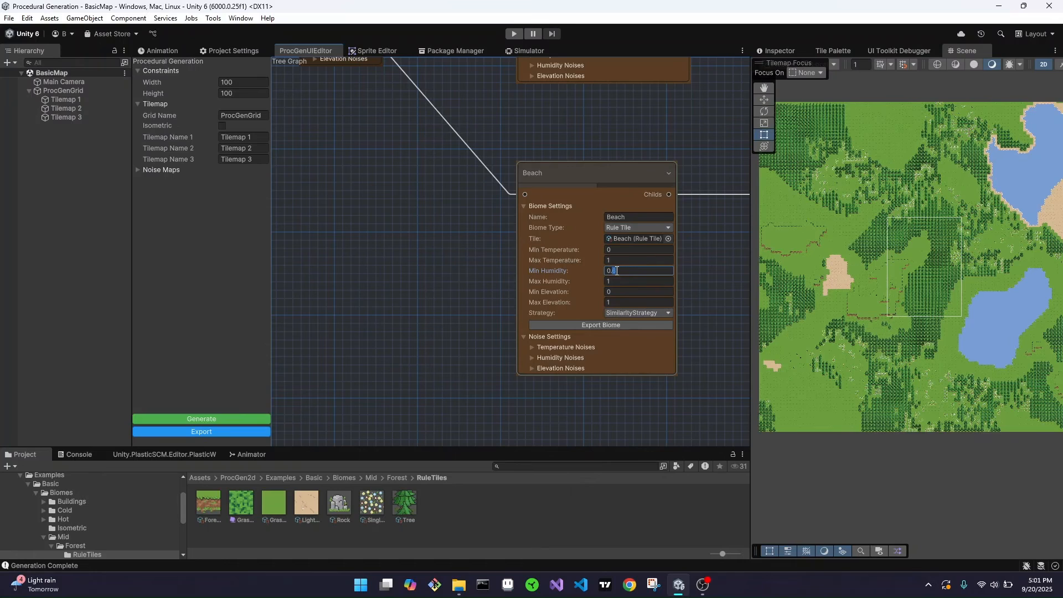
type("3")
key("Return")
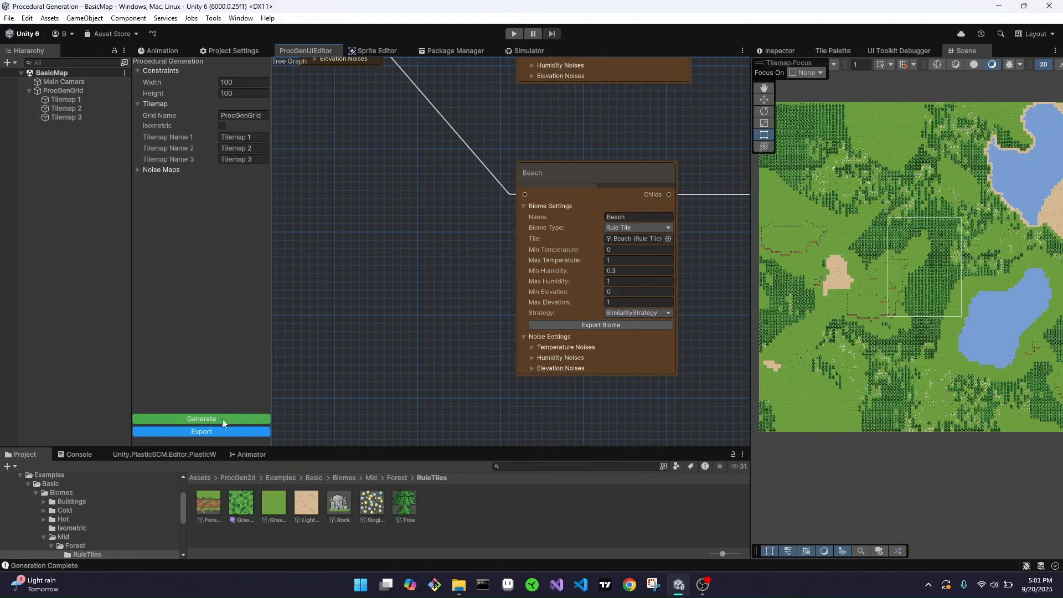
left_click(242, 420)
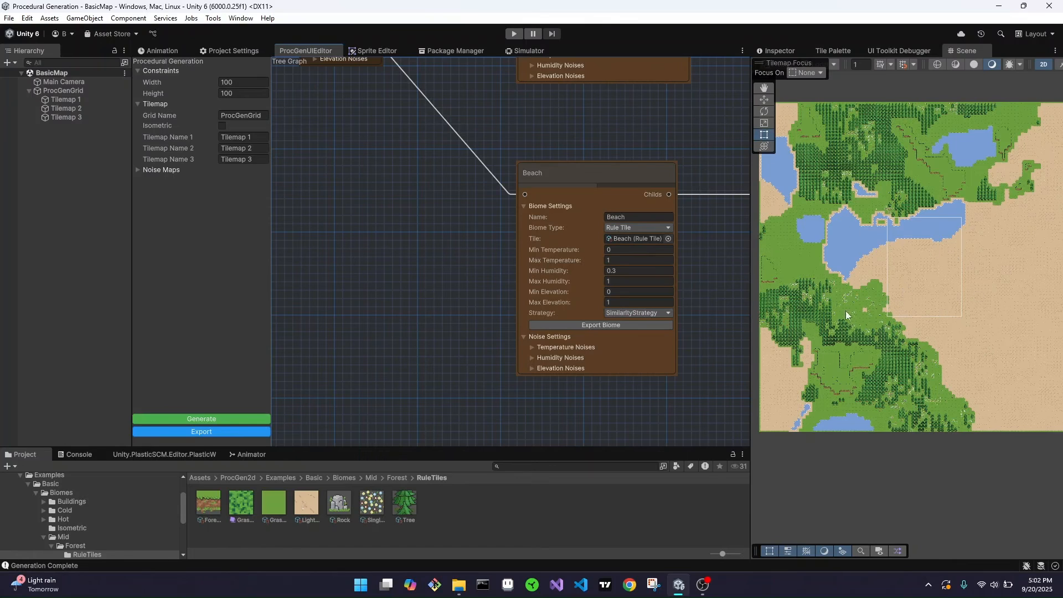
Step: Restore the Beach node's Min Humidity to 0.6 and generate the map again
left_click(656, 271)
left_click(212, 418)
middle_click_drag(674, 240, 599, 363)
middle_click_drag(626, 244, 509, 300)
scroll(669, 266, "down", 5)
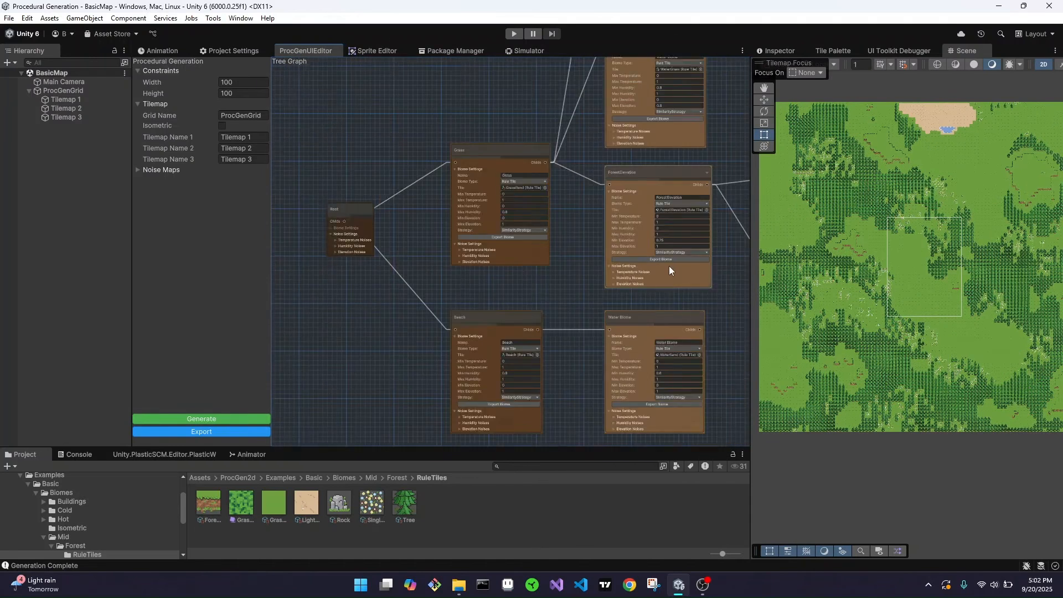
Step: Set the Min Elevation of the ForestElevation node under Grass to 0.5
middle_click_drag(734, 289, 604, 293)
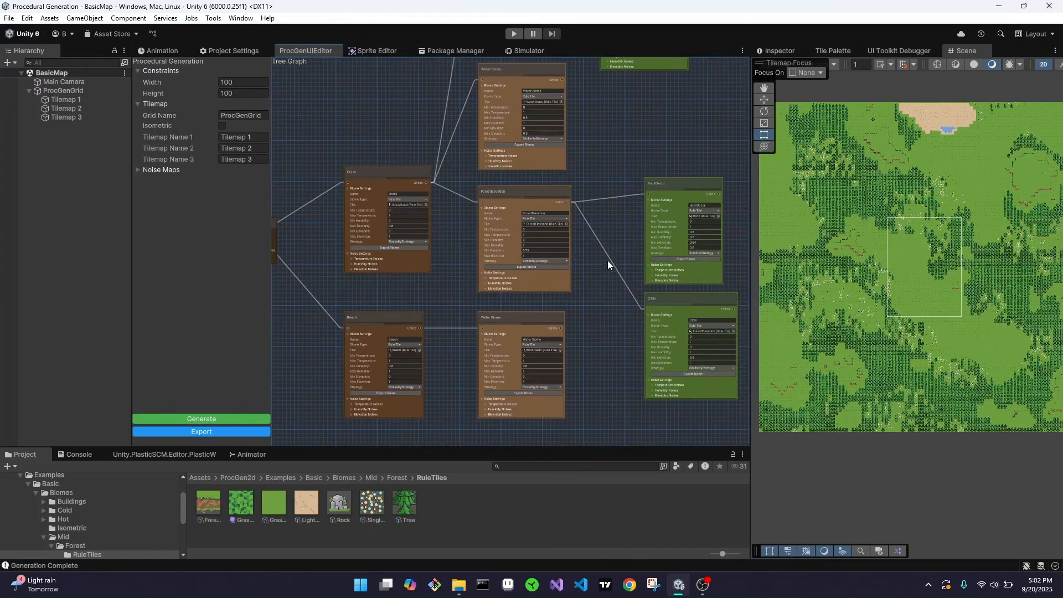
scroll(607, 260, "up", 5)
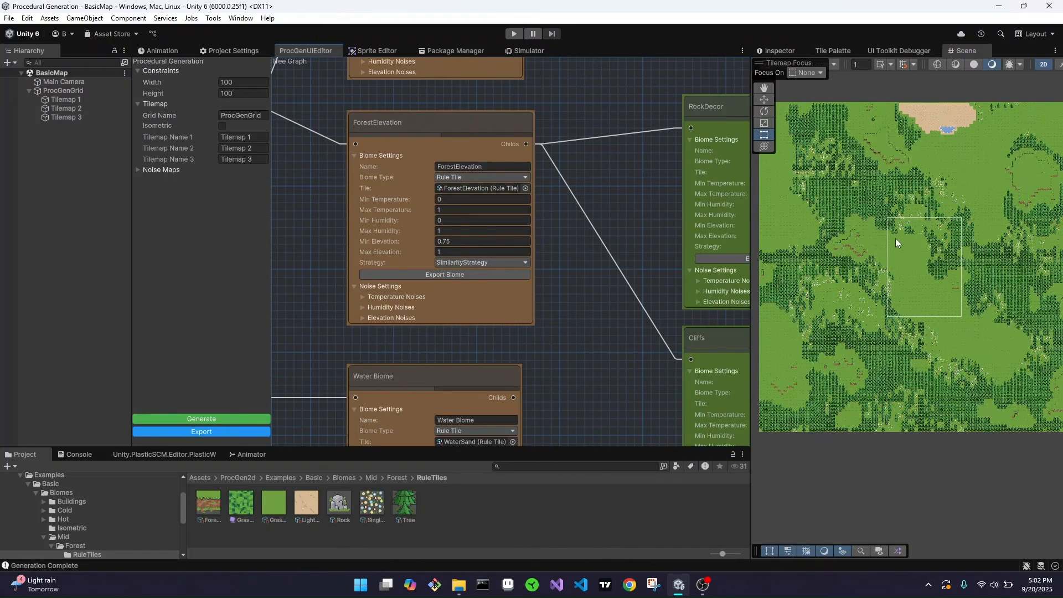
left_click(498, 240)
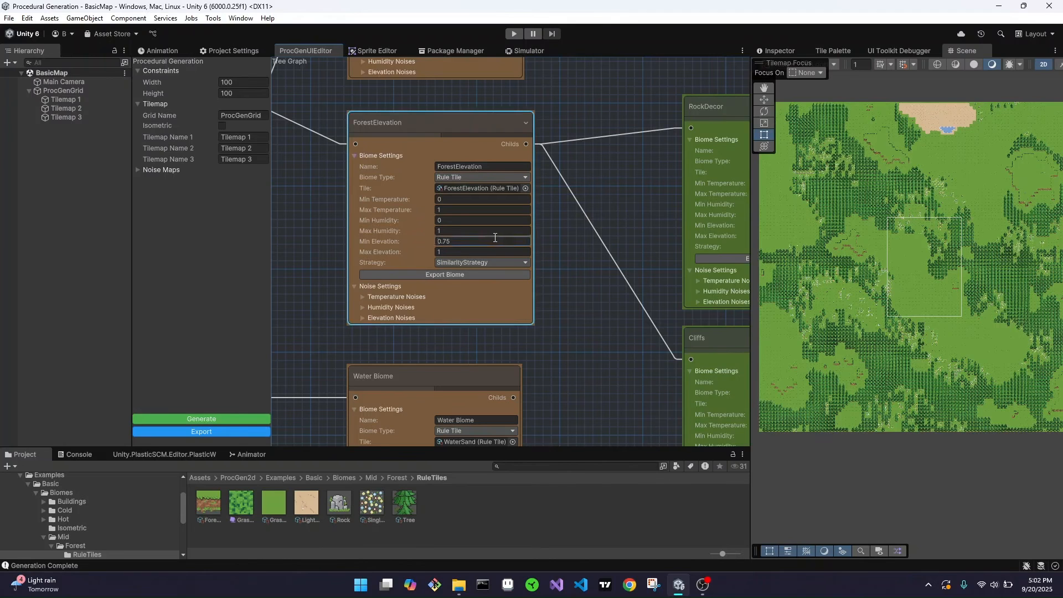
middle_click_drag(352, 251, 504, 273)
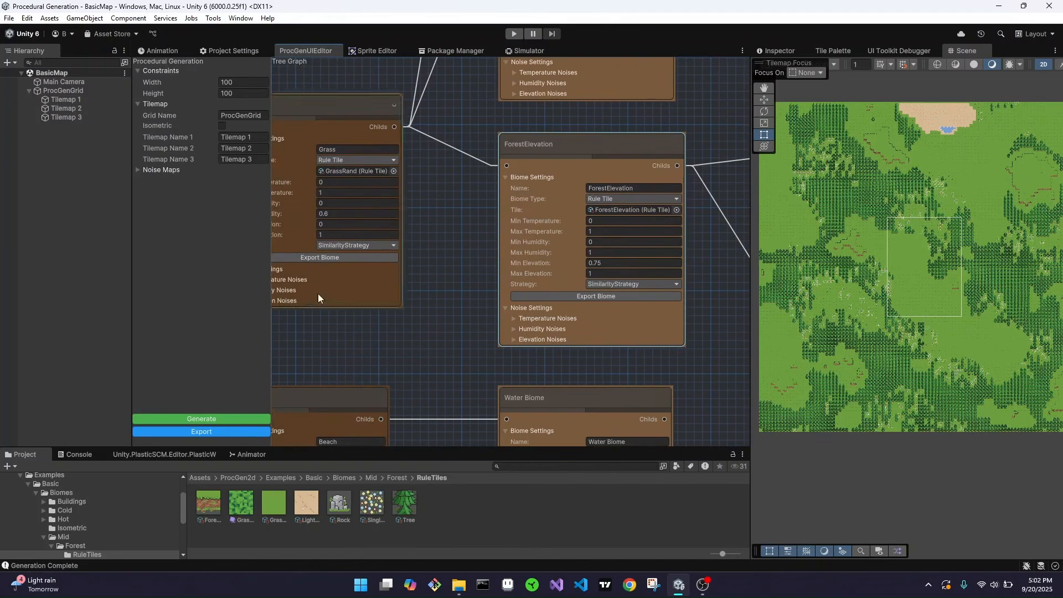
middle_click_drag(331, 292, 436, 247)
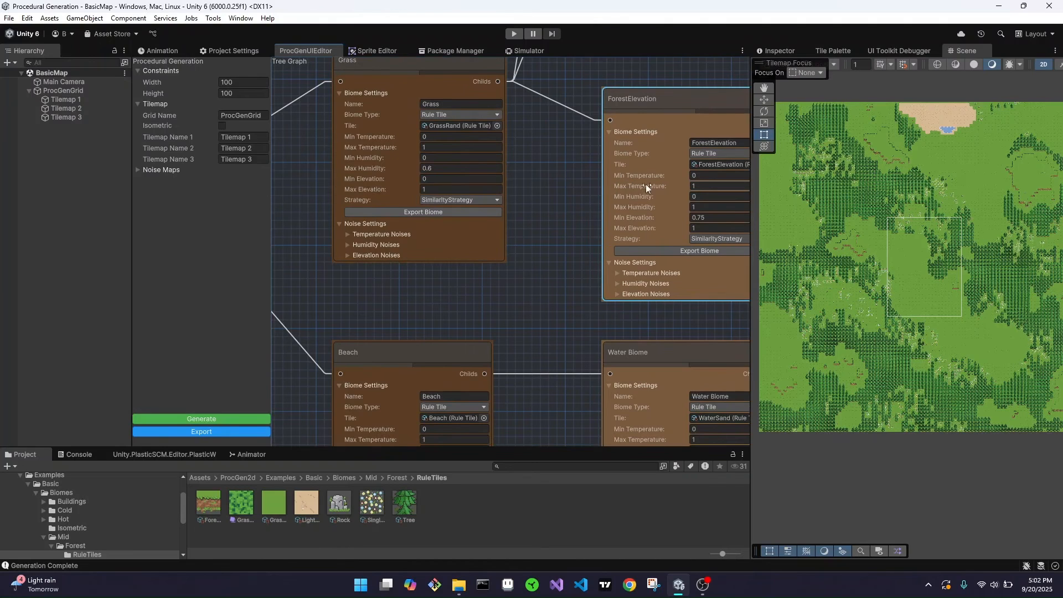
double_click(731, 218)
type("5")
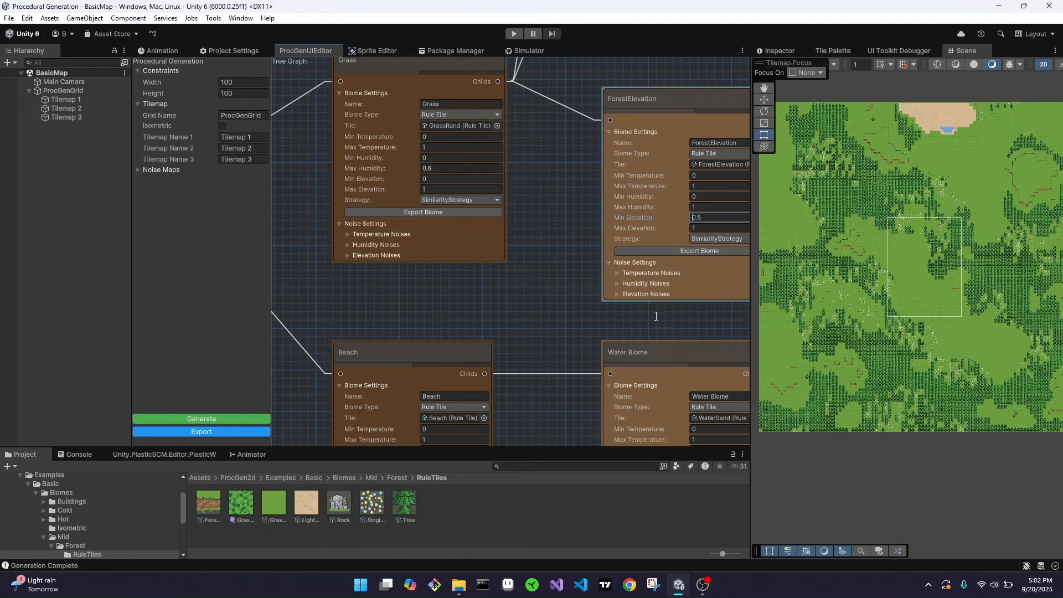
key("Return")
Step: Set the Cliffs node's Min Elevation to 0.8 and generate a new map
middle_click_drag(698, 328, 543, 314)
middle_click_drag(699, 304, 442, 254)
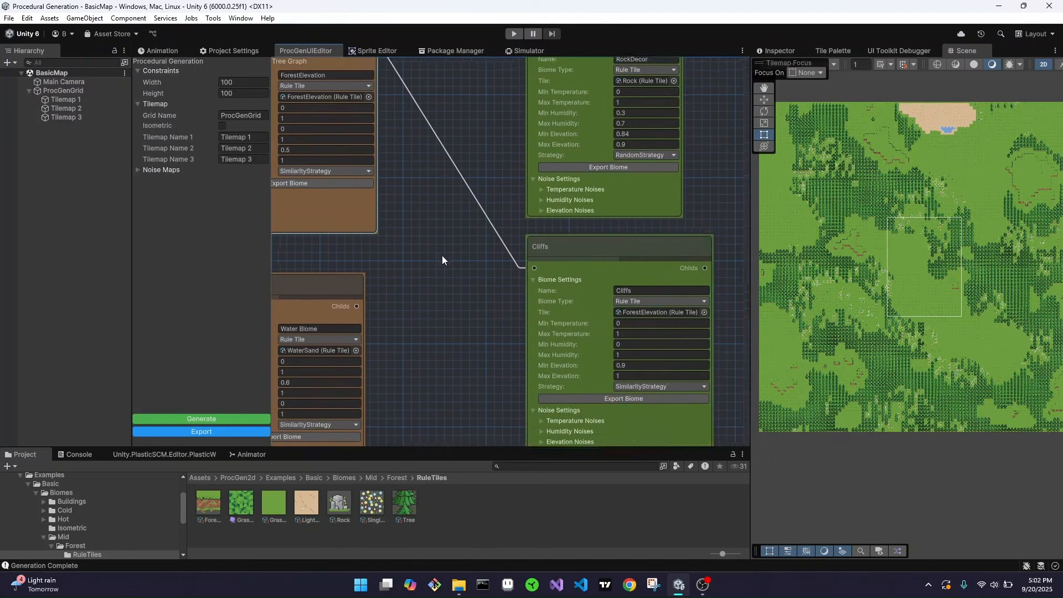
double_click(653, 363)
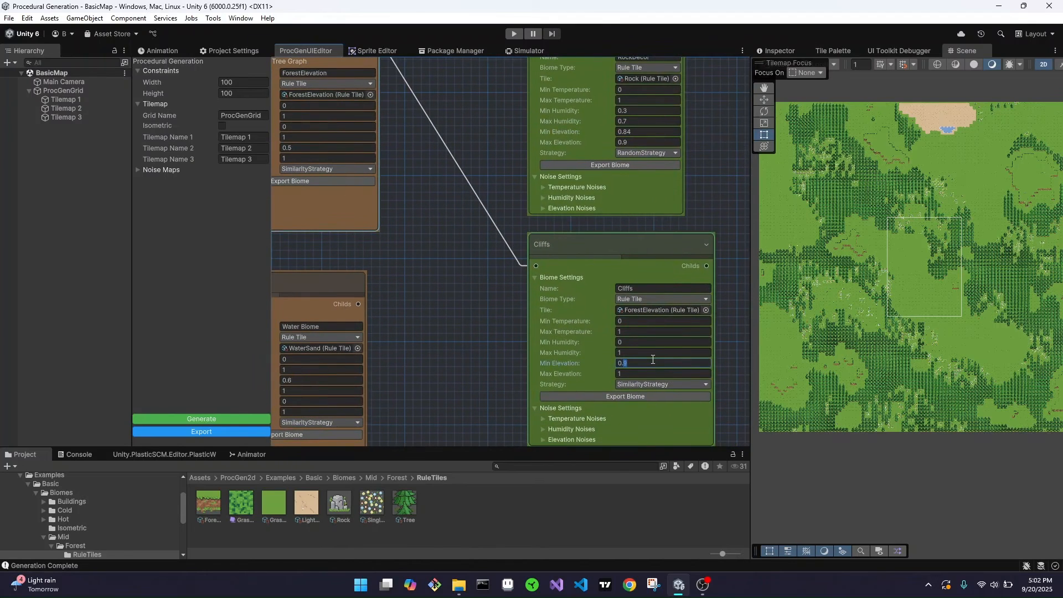
type("8")
left_click(410, 272)
middle_click_drag(417, 268, 518, 334)
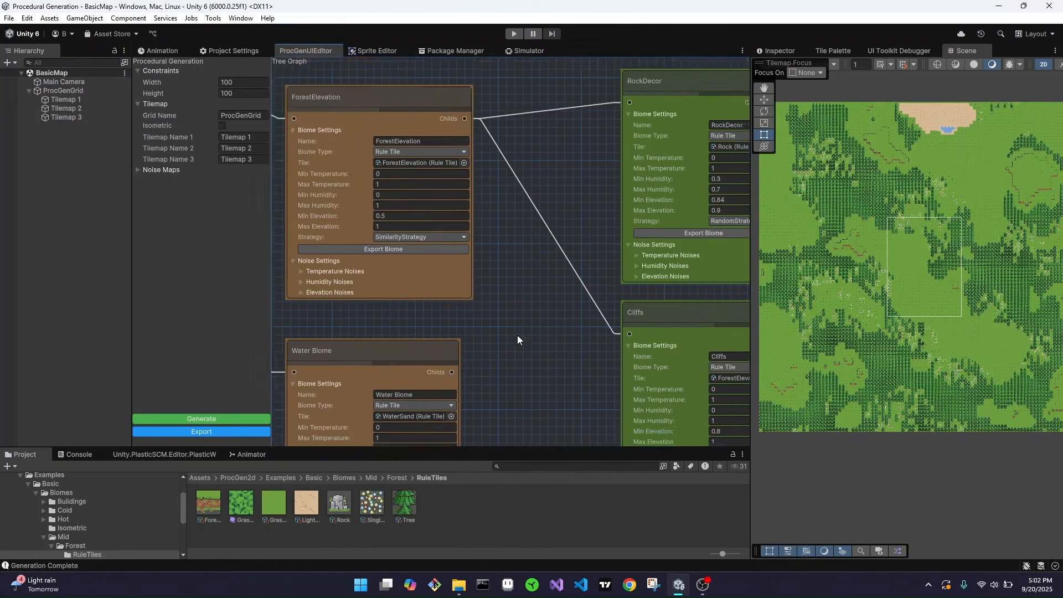
scroll(526, 271, "down", 2)
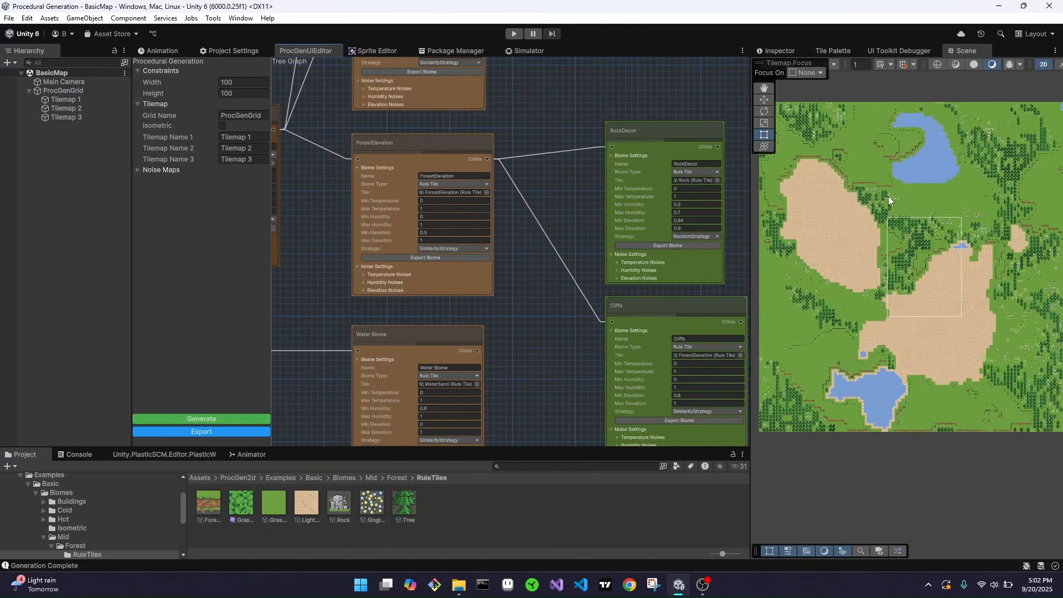
Step: Inspect the elevated areas and cliff edges around the beaches and lakes of the newly generated map
scroll(882, 154, "up", 4)
scroll(865, 171, "up", 2)
middle_click_drag(853, 155, 899, 210)
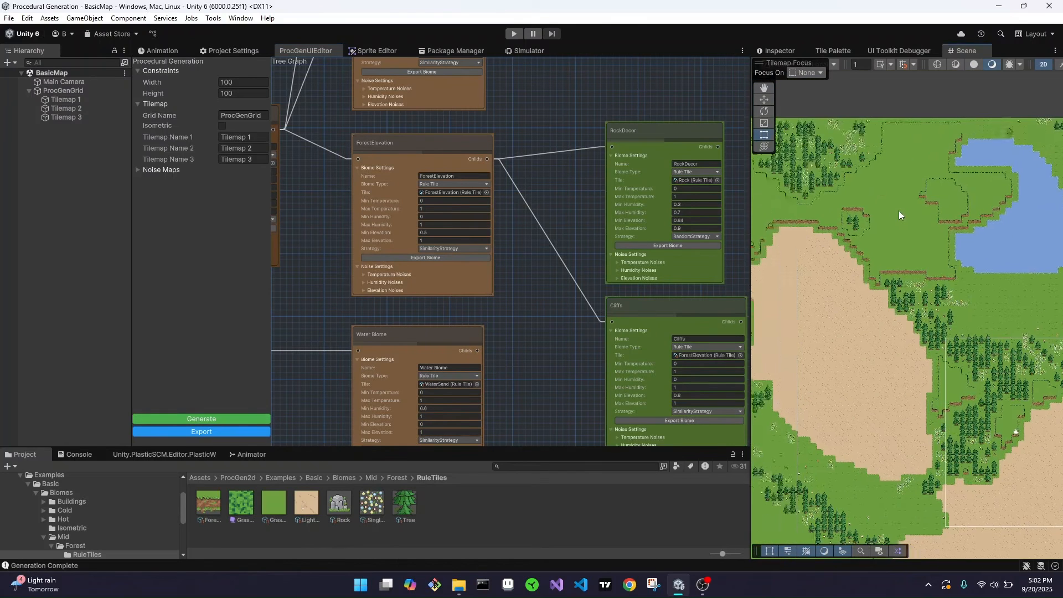
scroll(906, 252, "down", 4)
middle_click_drag(907, 419, 837, 228)
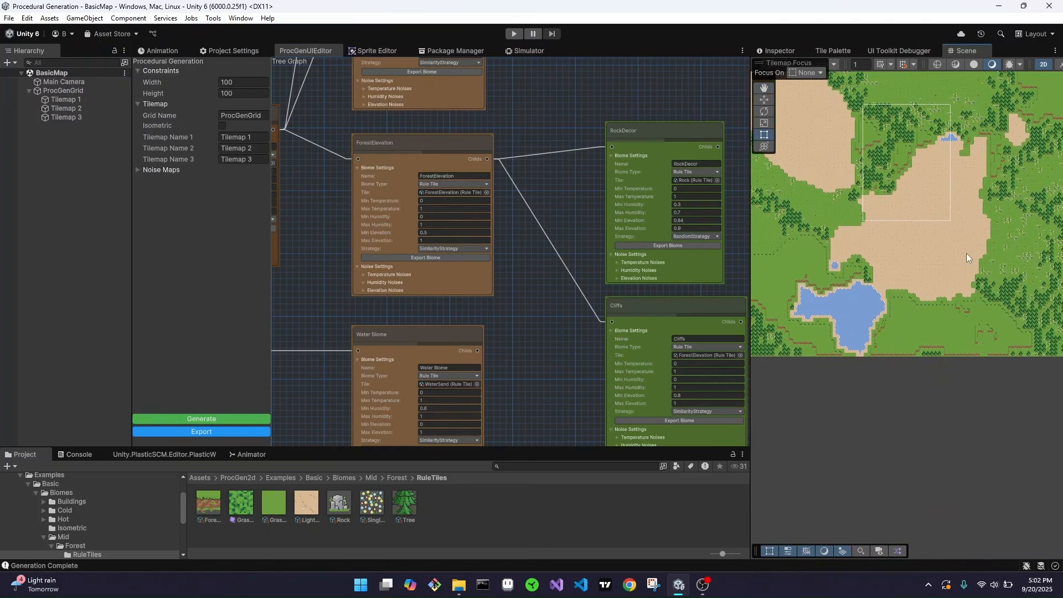
middle_click_drag(978, 185, 959, 390)
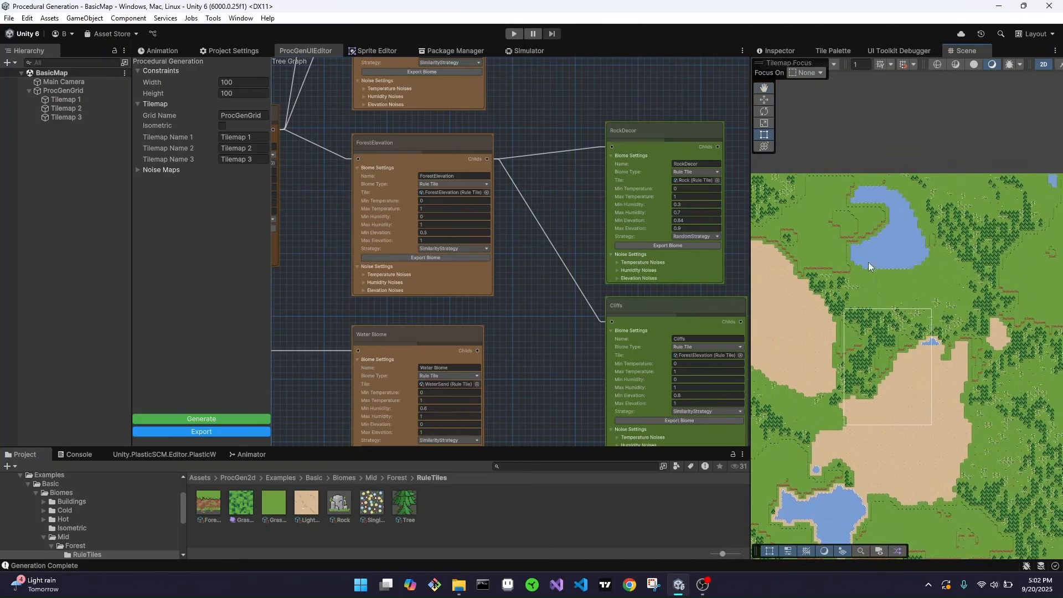
middle_click_drag(867, 260, 902, 278)
scroll(890, 249, "up", 6)
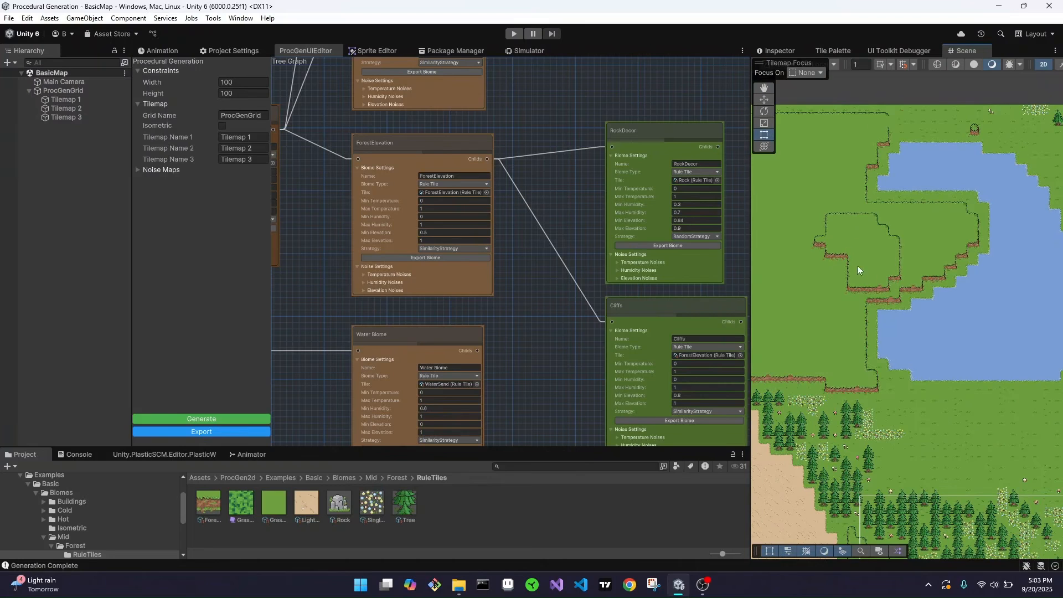
Step: Set the Cliffs node's Min Elevation back to 0.9 and revise the ForestElevation node's Min Elevation
left_click(695, 396)
type("0.9")
left_click(469, 231)
key("BackSpace")
left_click(543, 279)
Step: Create a new blank node in the free space beside the Water Biome node under Grass
scroll(542, 278, "down", 5)
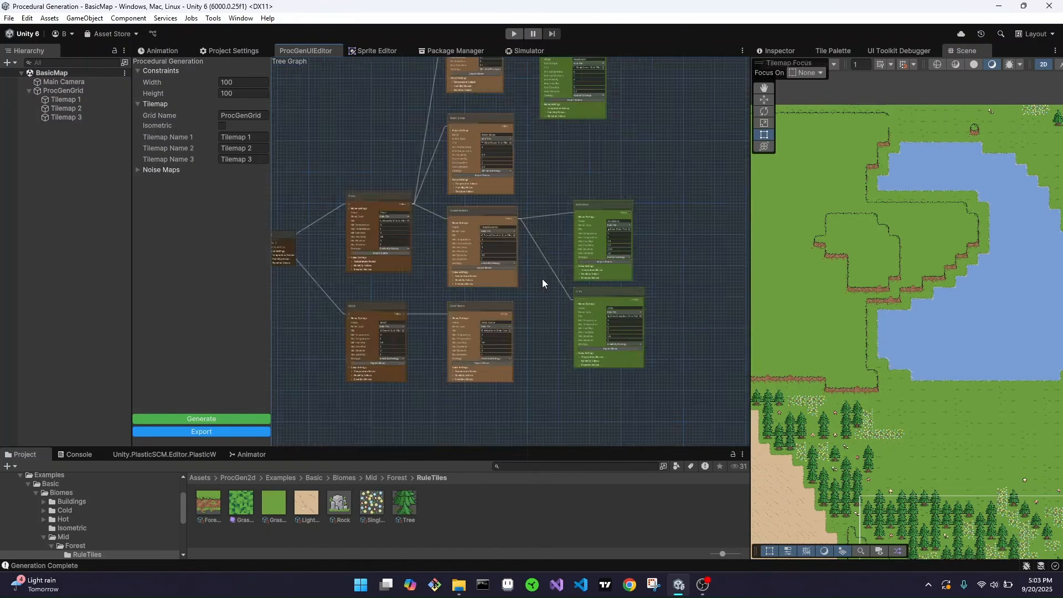
middle_click_drag(543, 279, 586, 349)
right_click(597, 229)
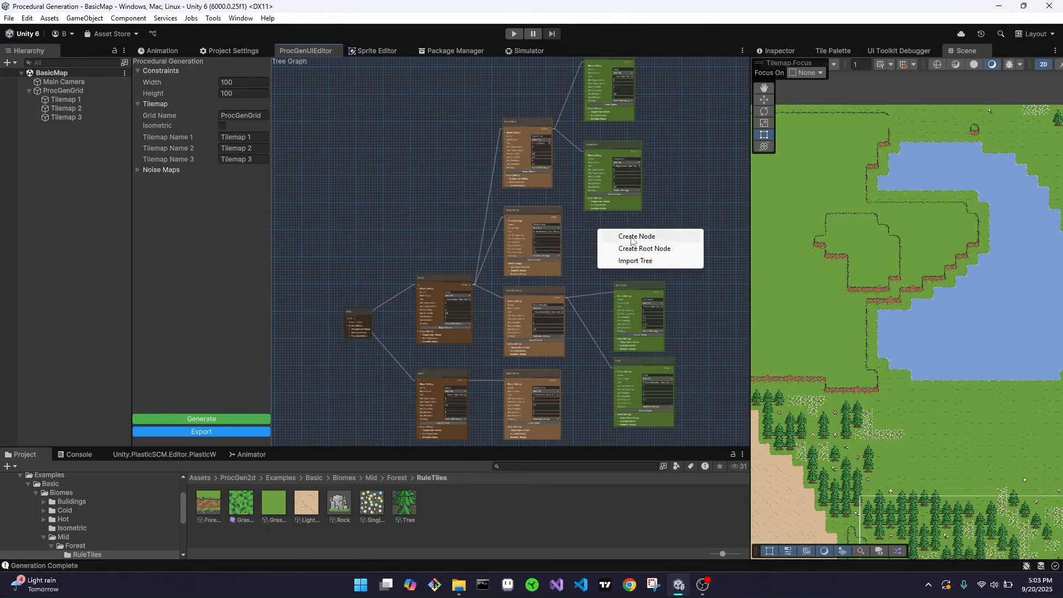
left_click(630, 237)
scroll(599, 263, "up", 5)
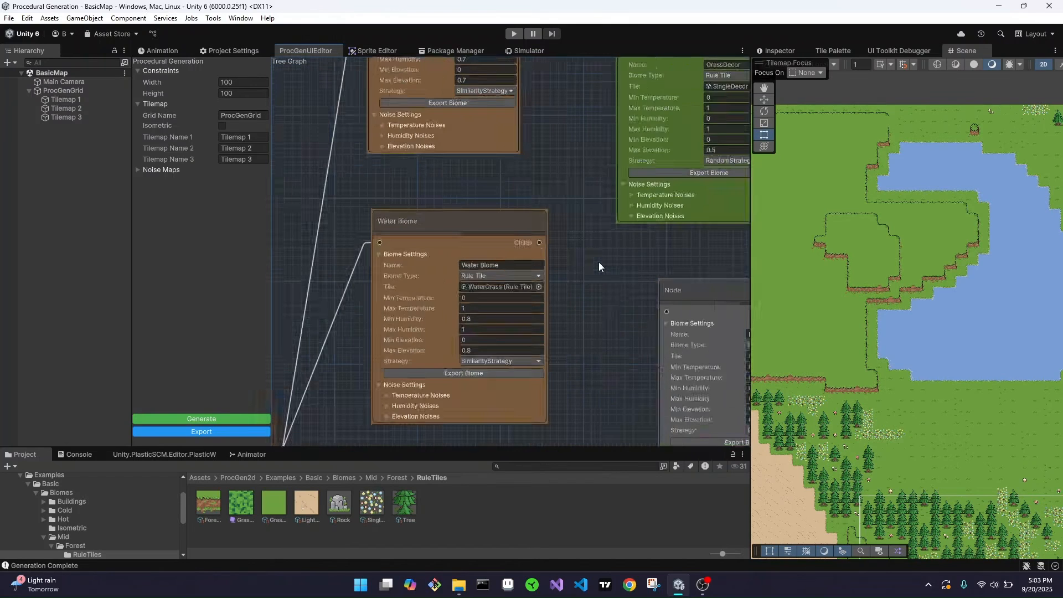
Step: Connect the ForestFlora node's child output to the blank node beside the Water Biome node
scroll(609, 257, "down", 2)
left_click_drag(694, 270, 685, 256)
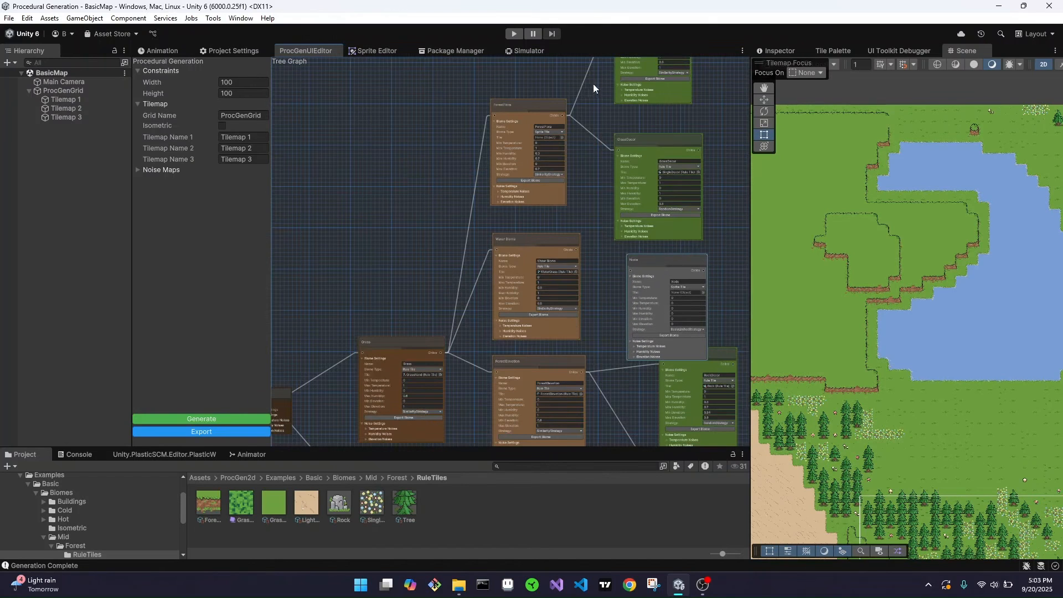
left_click_drag(563, 115, 628, 271)
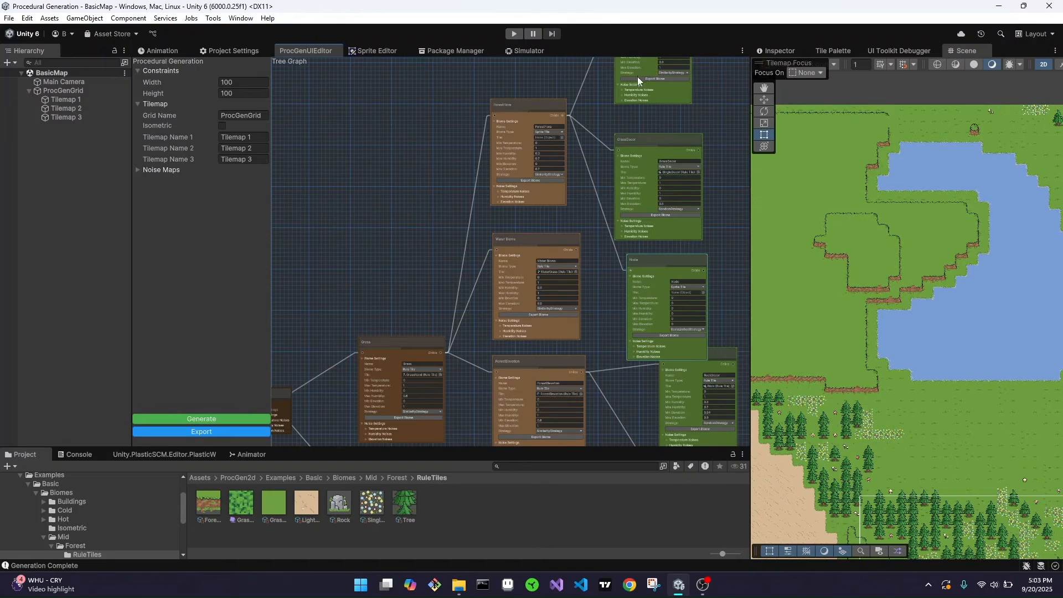
Step: Delete the blank node linked under ForestFlora
left_click(638, 288)
key("Delete")
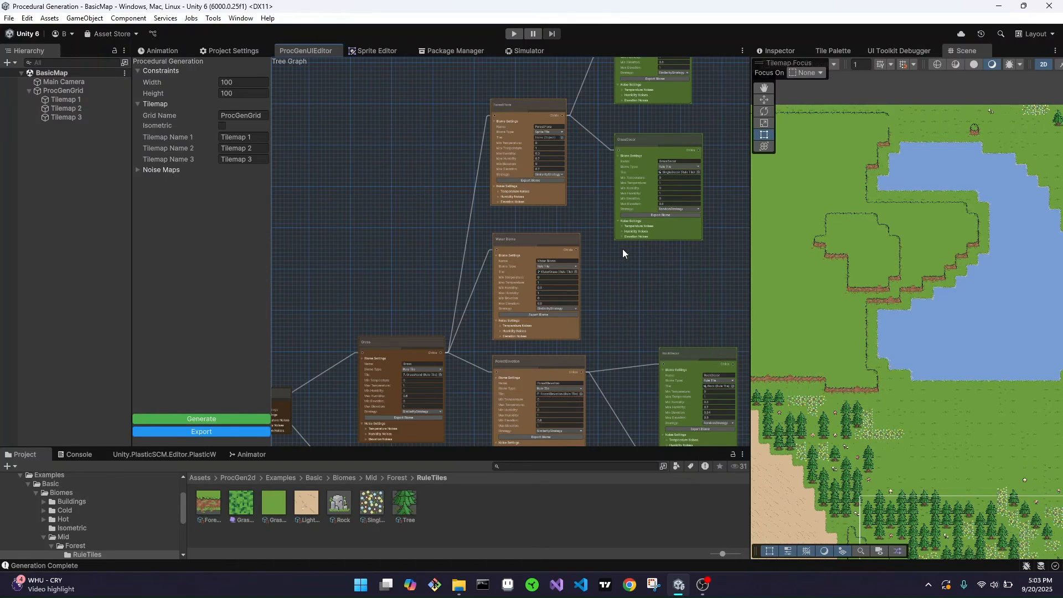
Step: Examine the newly generated map's biome layout and the connected biome nodes across the tree graph
scroll(893, 311, "down", 5)
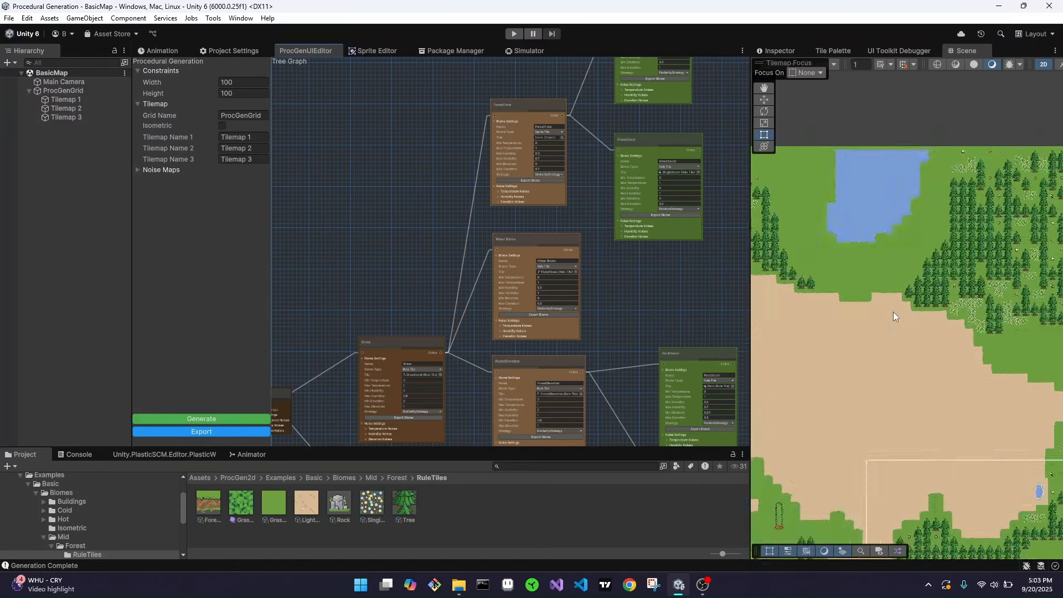
middle_click_drag(893, 312, 899, 248)
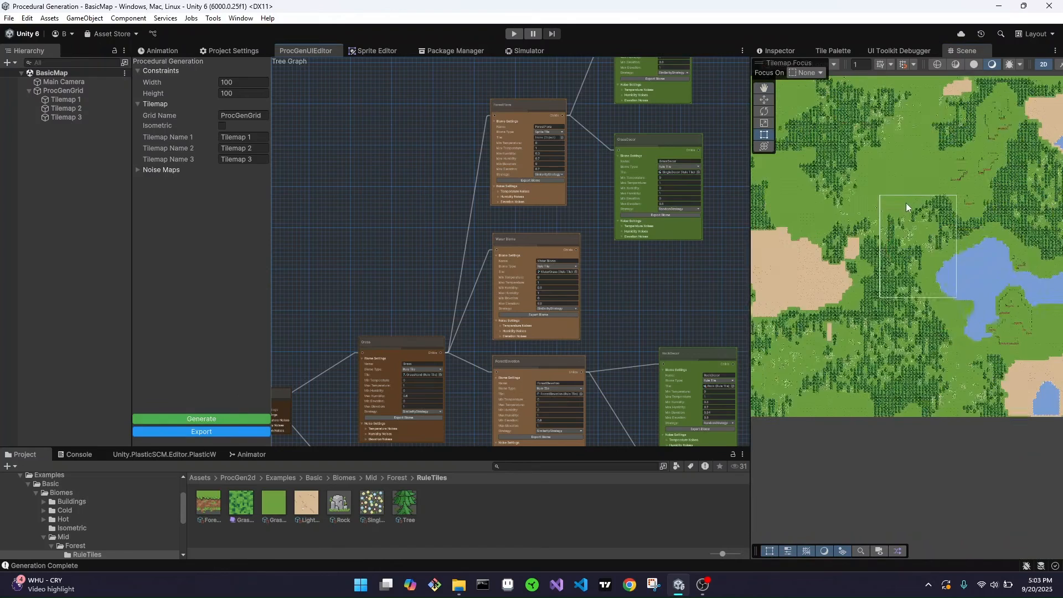
scroll(906, 204, "down", 5)
middle_click_drag(932, 182, 909, 253)
scroll(864, 256, "up", 3)
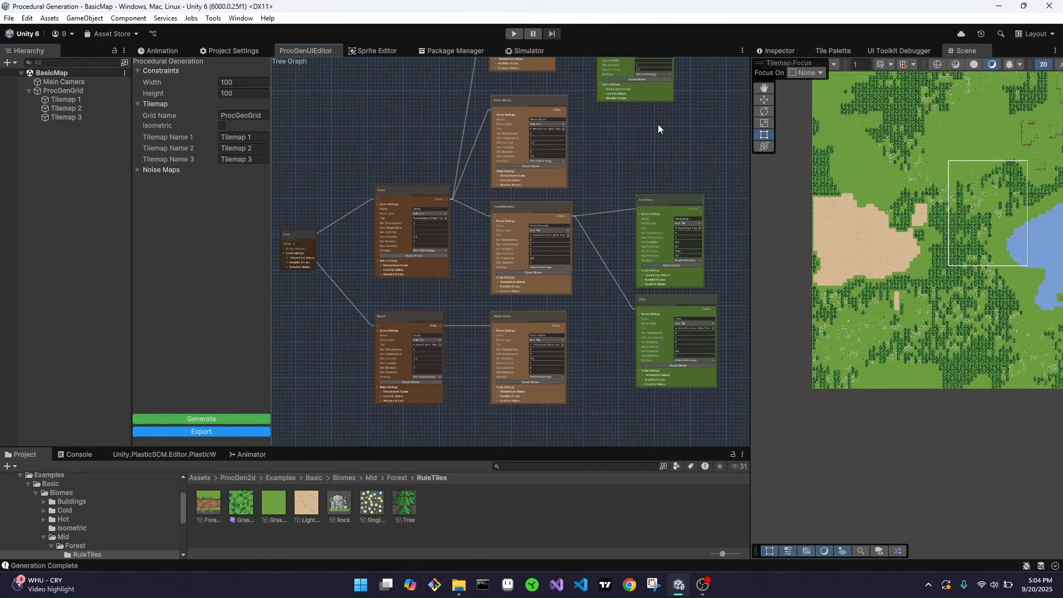
middle_click_drag(658, 124, 659, 271)
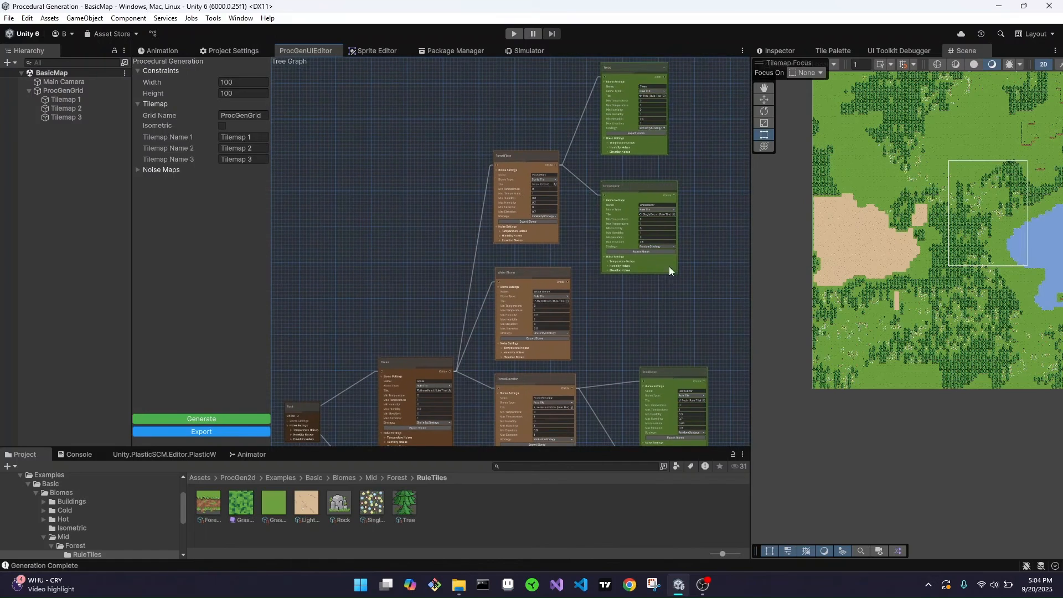
scroll(669, 268, "up", 5)
scroll(459, 386, "down", 4)
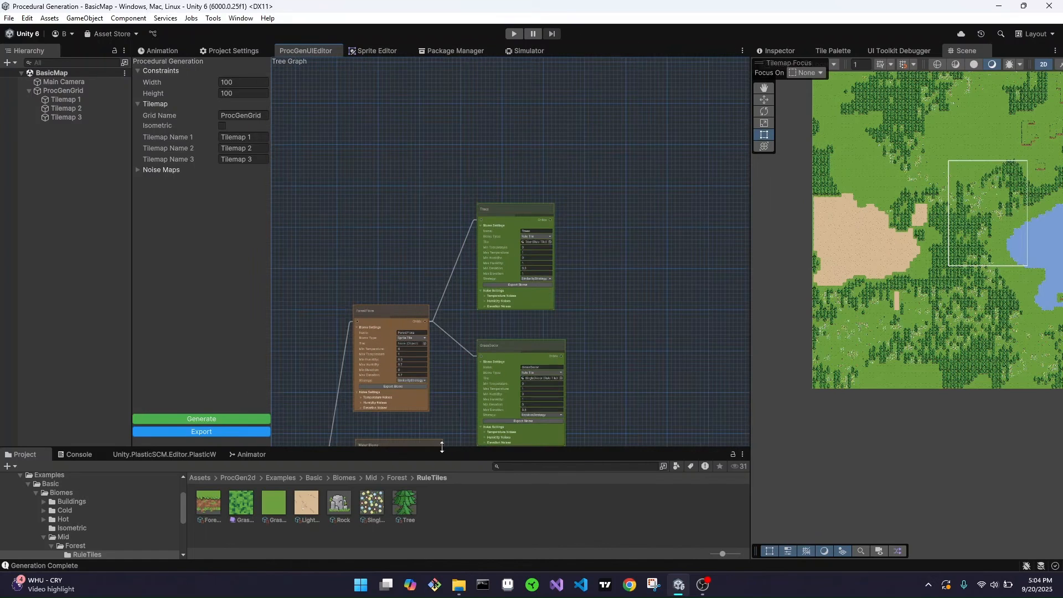
scroll(461, 378, "up", 2)
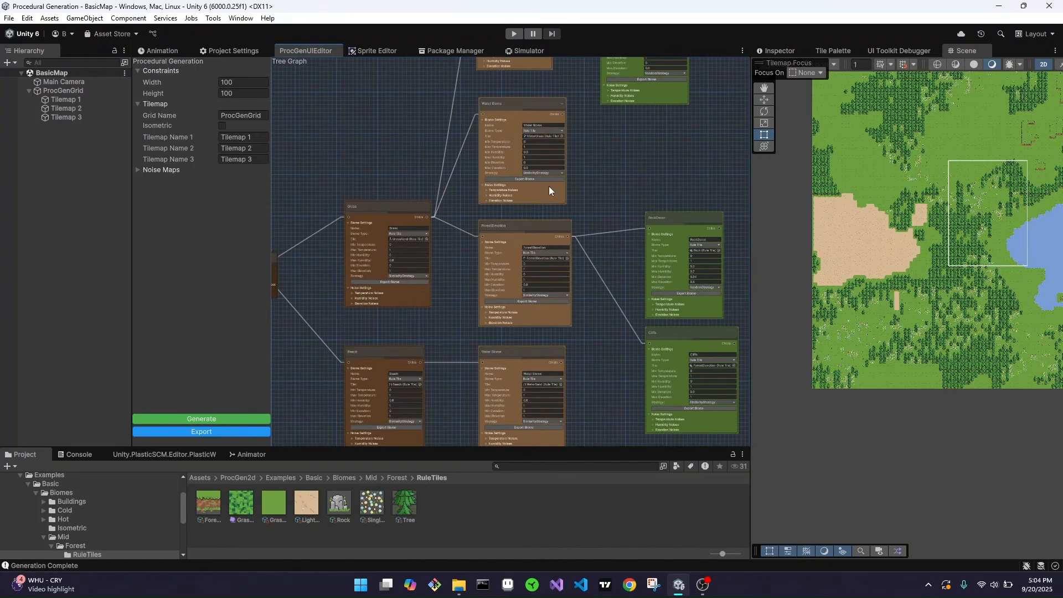
scroll(576, 194, "up", 5)
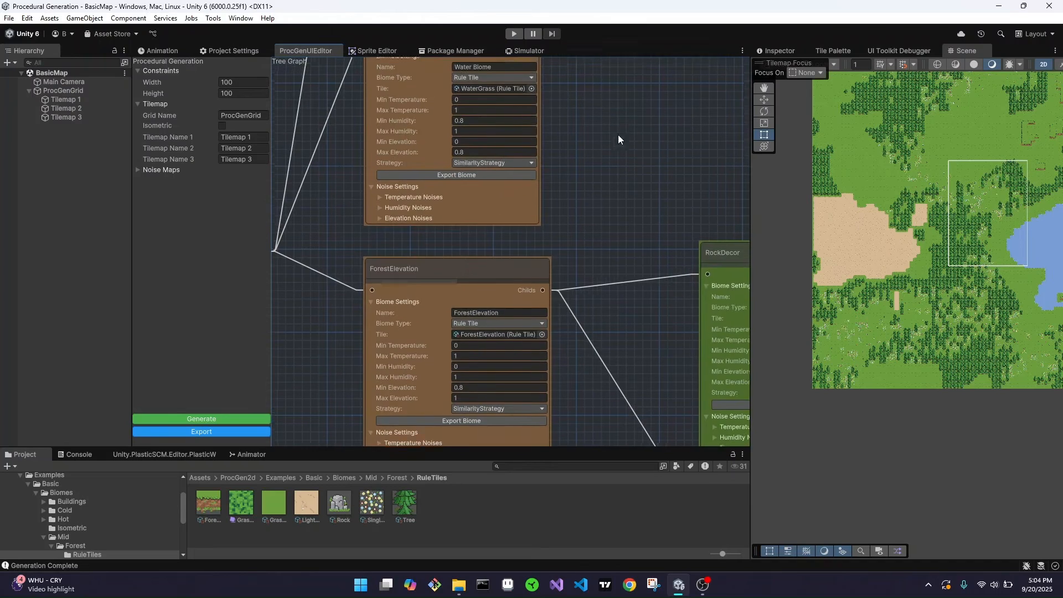
scroll(583, 304, "down", 4)
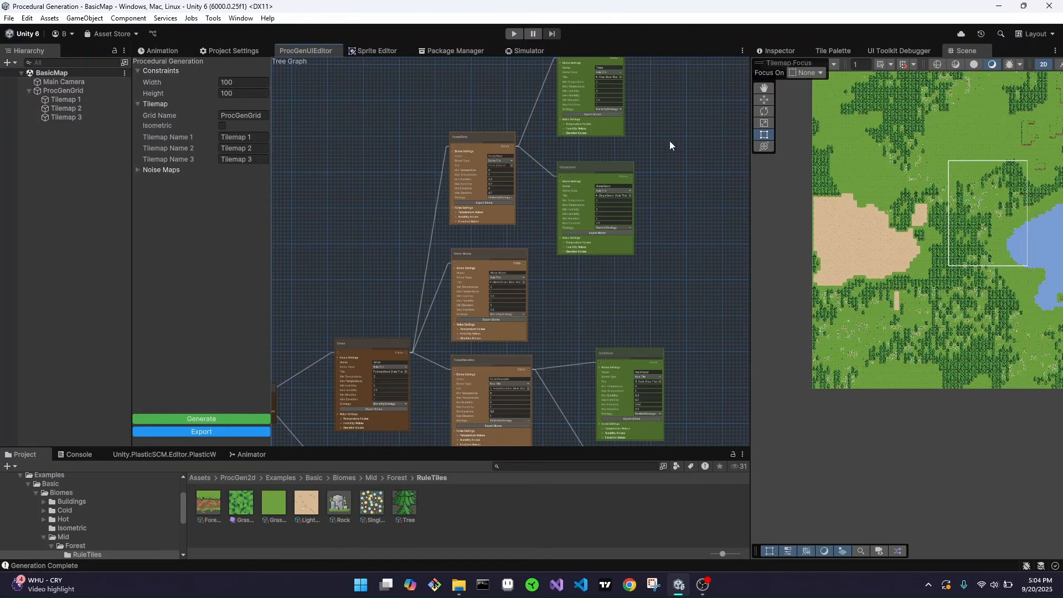
Step: Set the GrassDecor node's Strategy to SimilarityStrategy and generate a new map
scroll(669, 142, "up", 4)
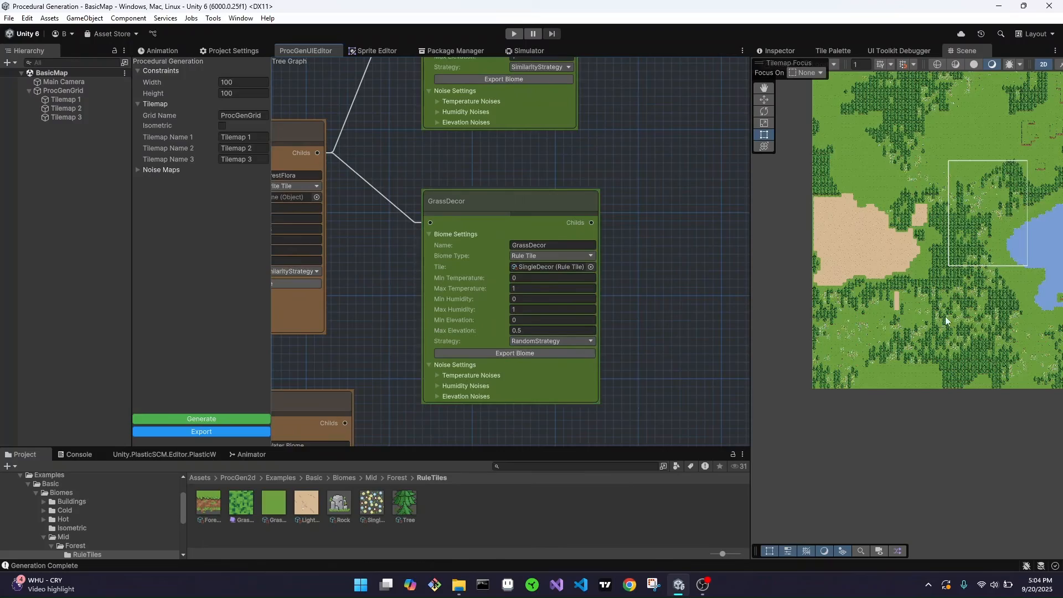
scroll(944, 314, "up", 5)
scroll(906, 331, "up", 3)
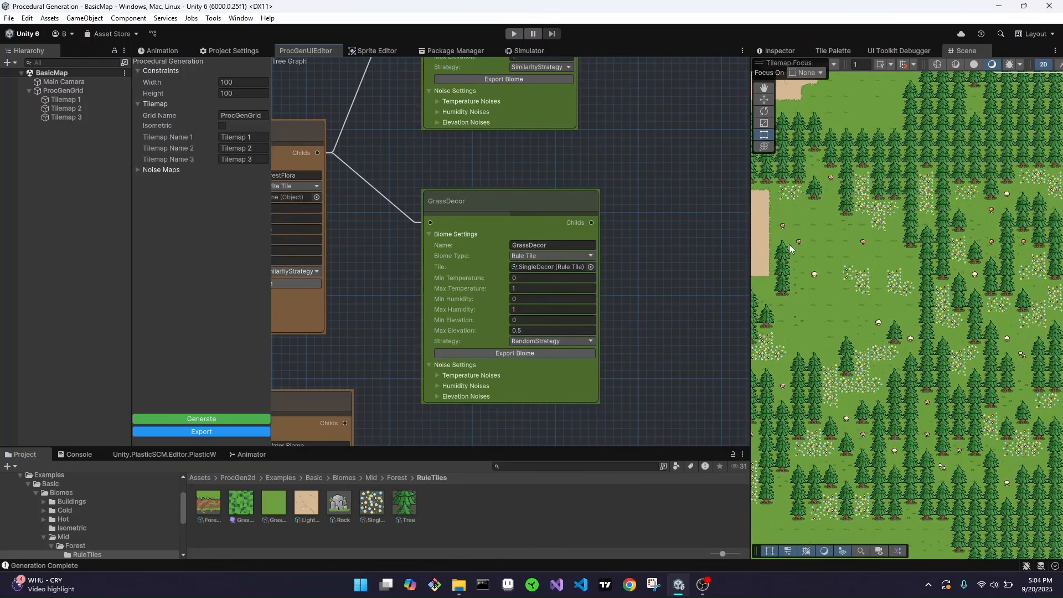
left_click(563, 341)
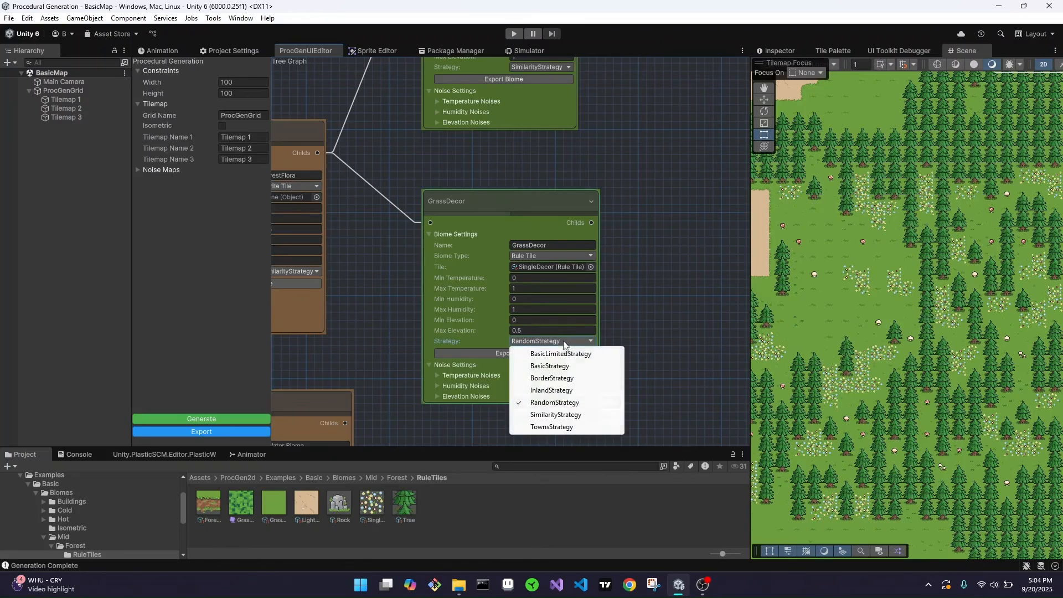
left_click(571, 414)
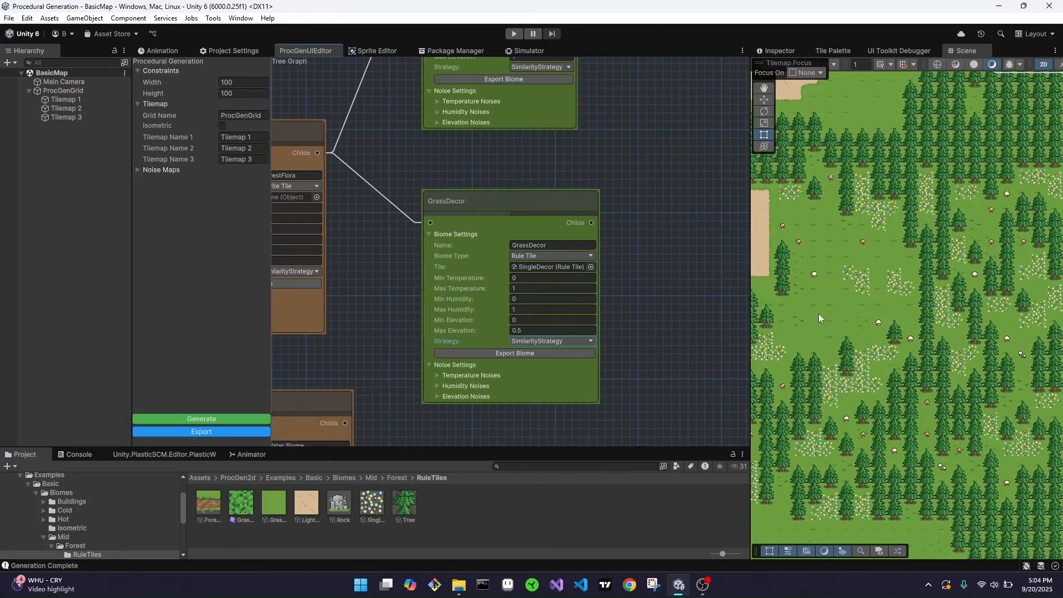
scroll(818, 313, "down", 6)
scroll(877, 314, "down", 2)
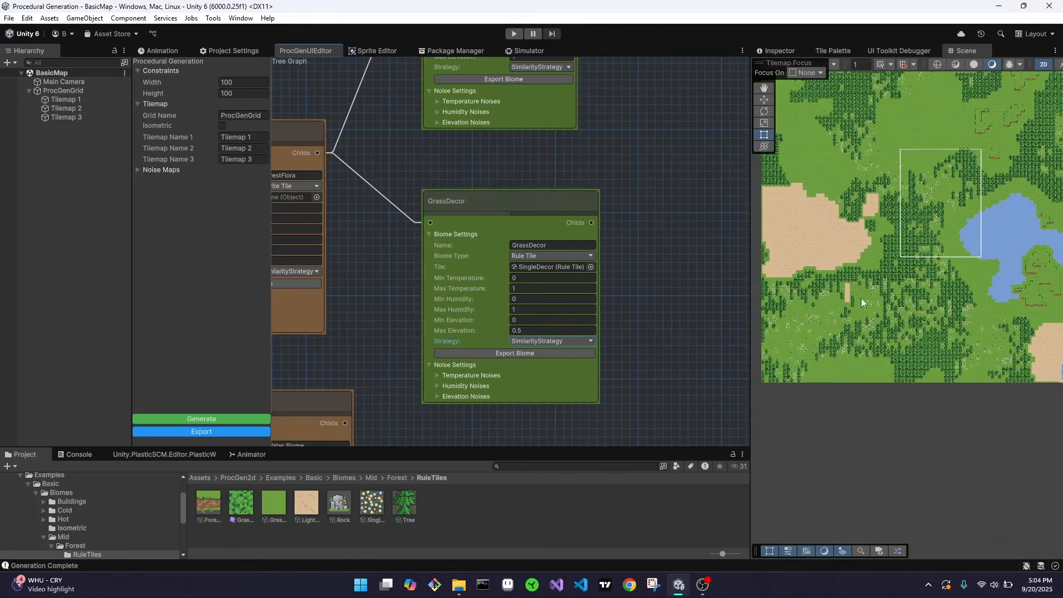
left_click(217, 417)
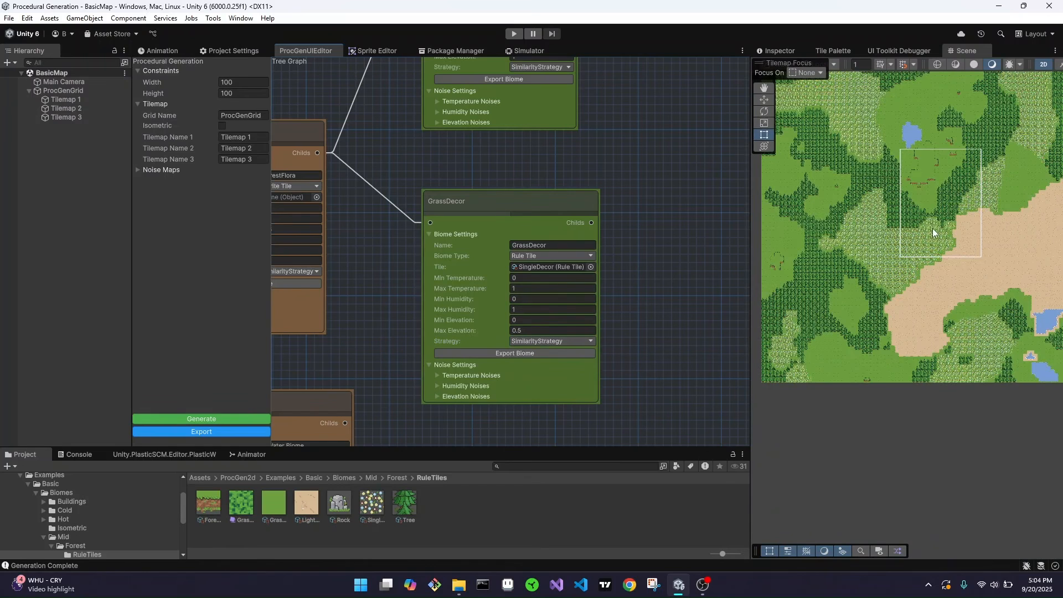
Step: Set the GrassDecor node's Strategy back to RandomStrategy after trying BasicStrategy, and generate a new map
scroll(935, 230, "up", 4)
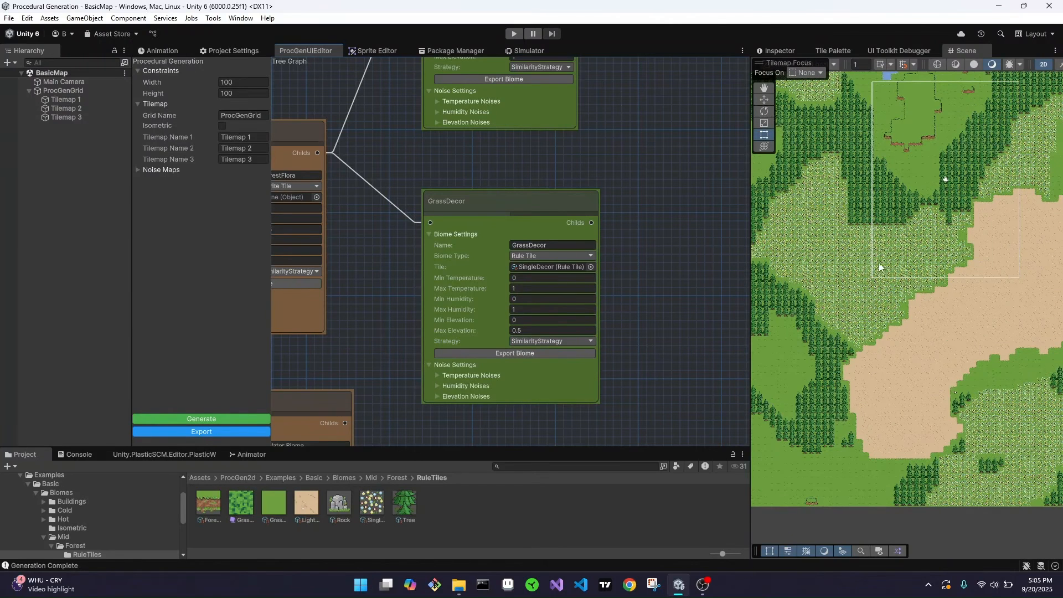
scroll(880, 302, "down", 3)
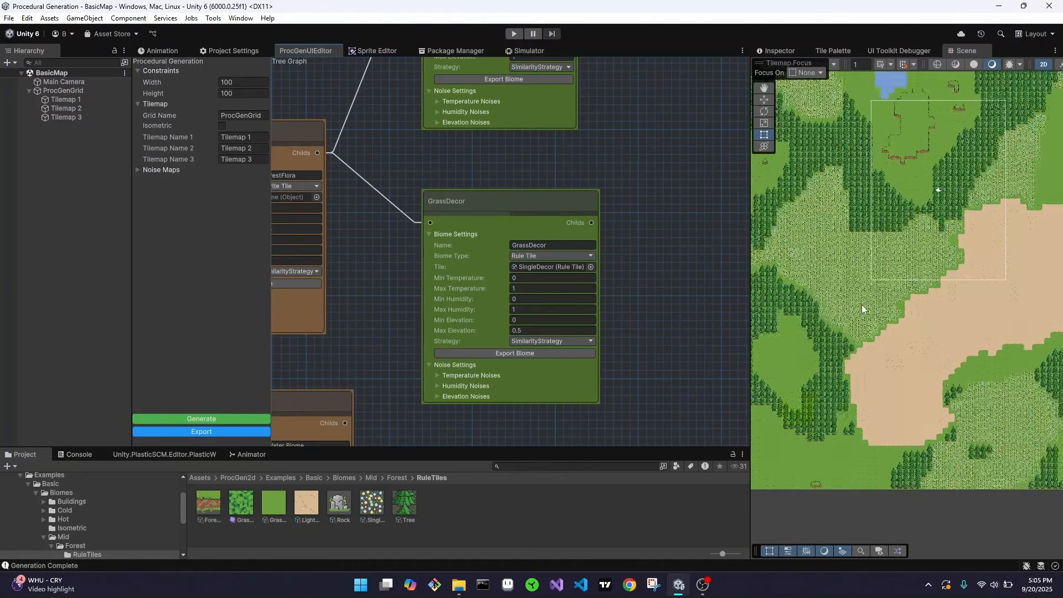
scroll(957, 214, "up", 2)
middle_click_drag(997, 177, 943, 274)
left_click(558, 340)
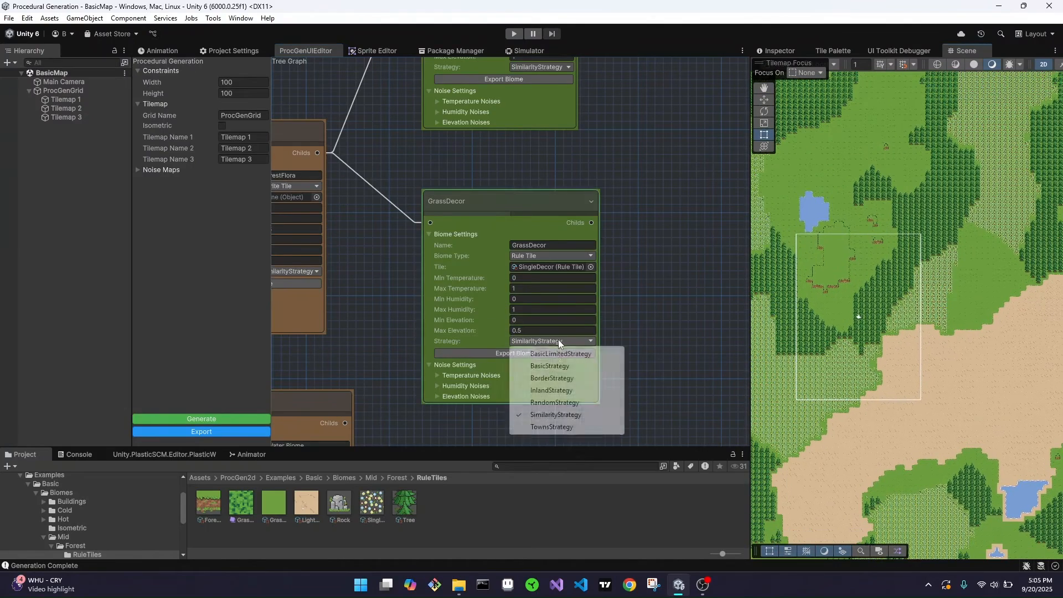
left_click(584, 368)
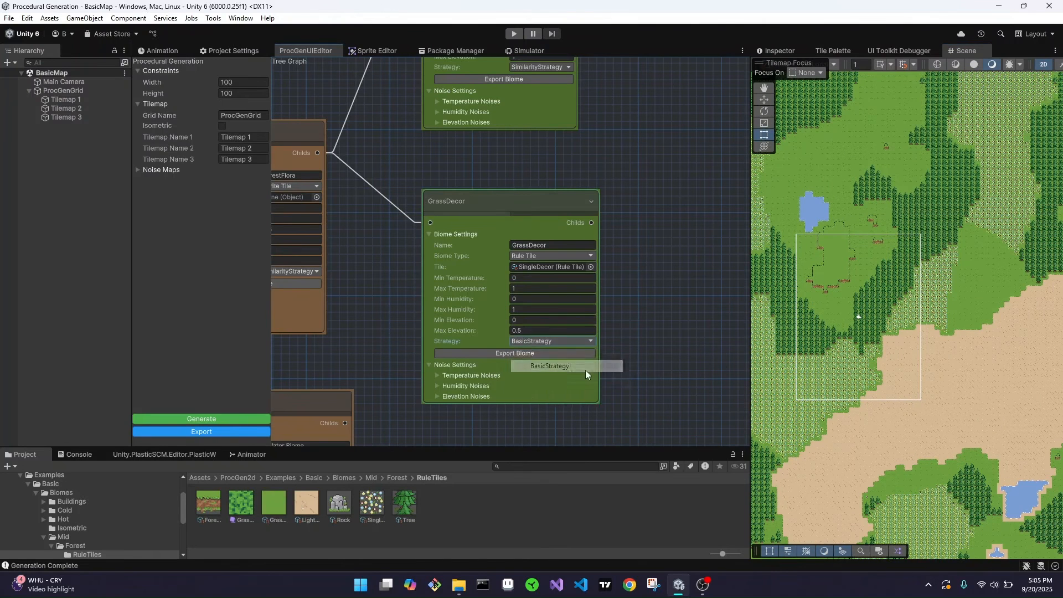
left_click(571, 340)
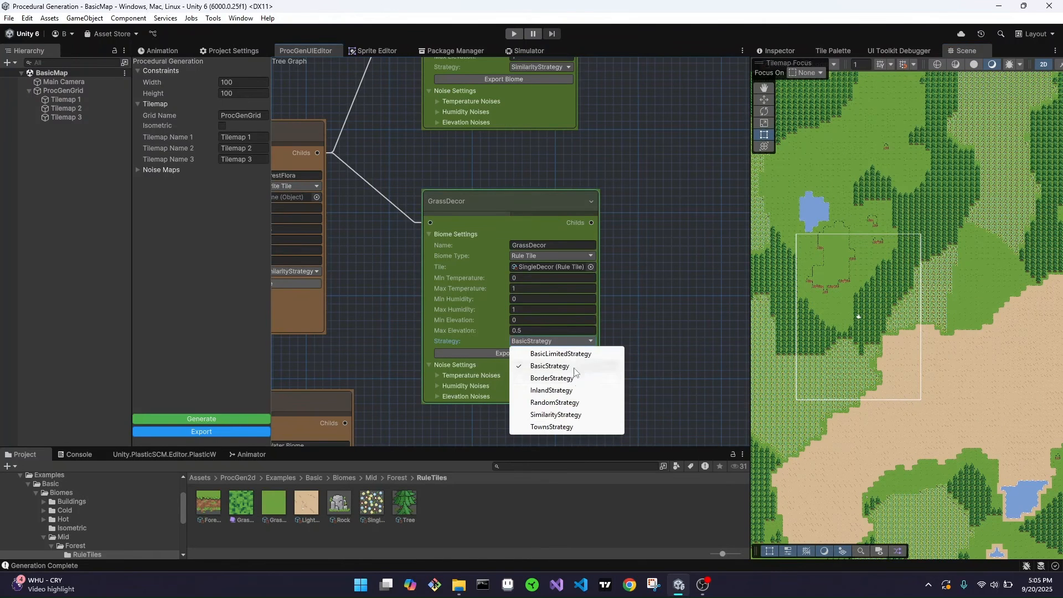
left_click(563, 402)
scroll(606, 351, "down", 4)
scroll(498, 410, "down", 3)
middle_click_drag(488, 424, 580, 242)
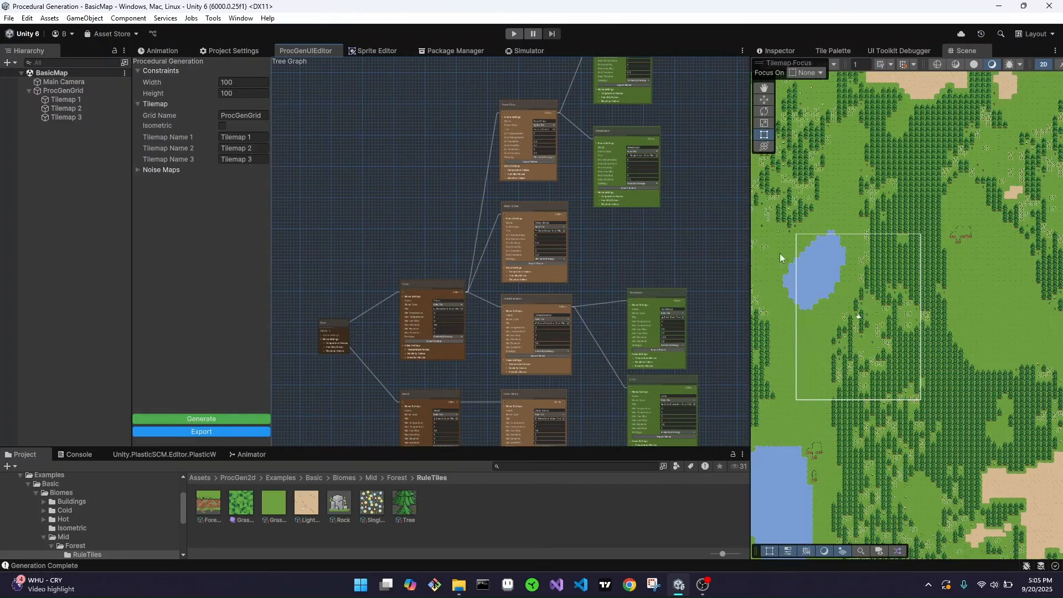
Step: Open the GrassDecor node's SingleDecor rule tile in the Inspector and review its tiling rules
scroll(915, 384, "up", 10)
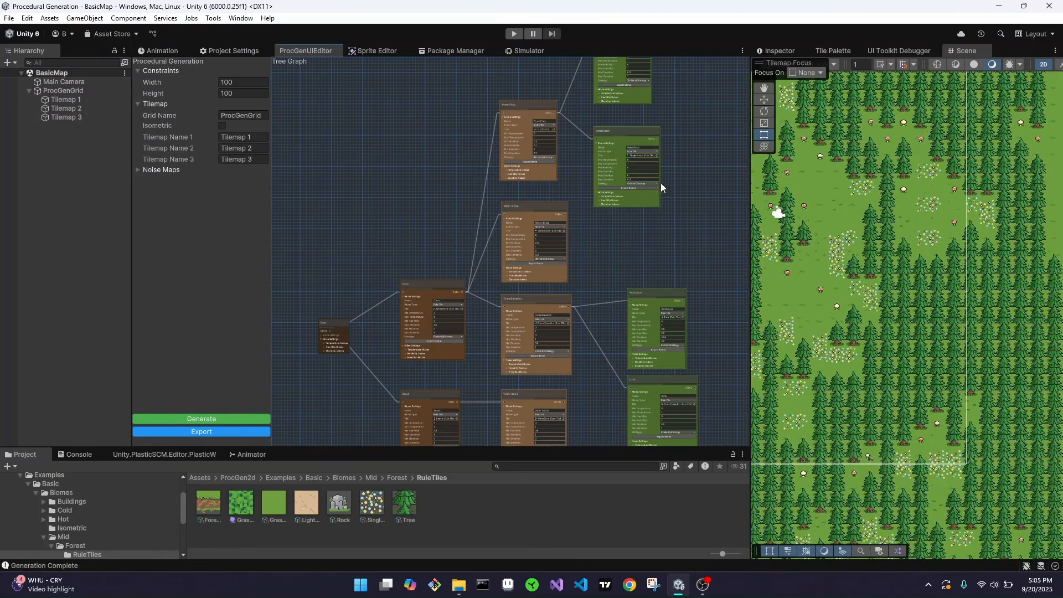
scroll(660, 183, "up", 8)
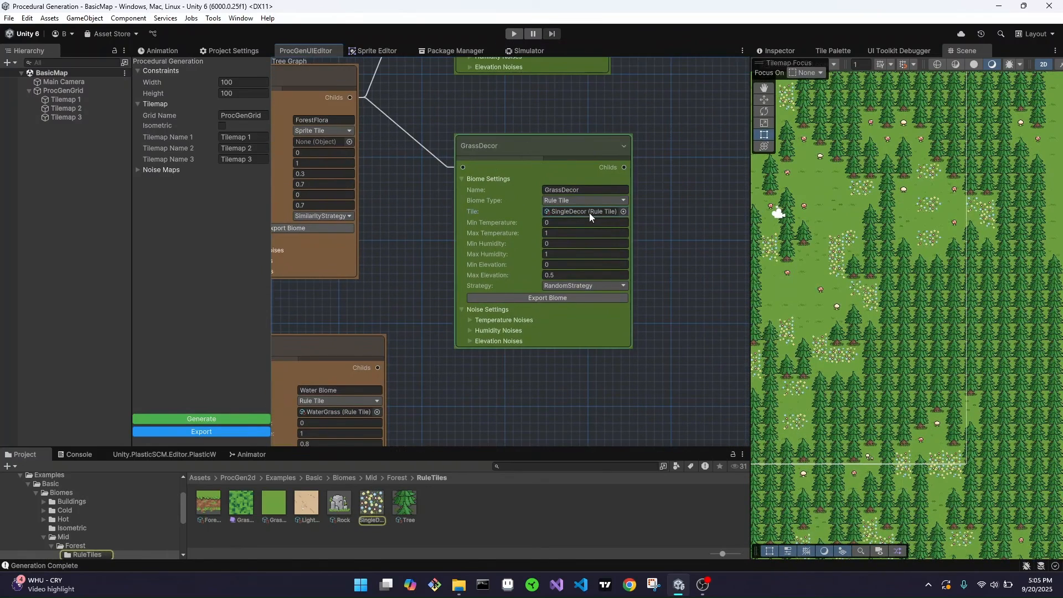
double_click(590, 213)
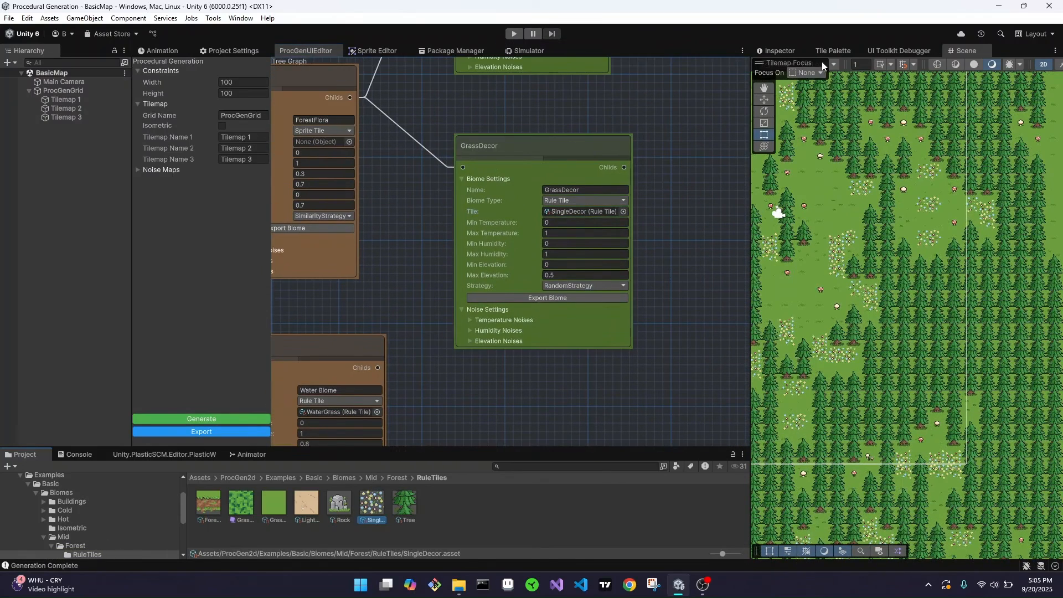
left_click(780, 49)
scroll(914, 318, "down", 5)
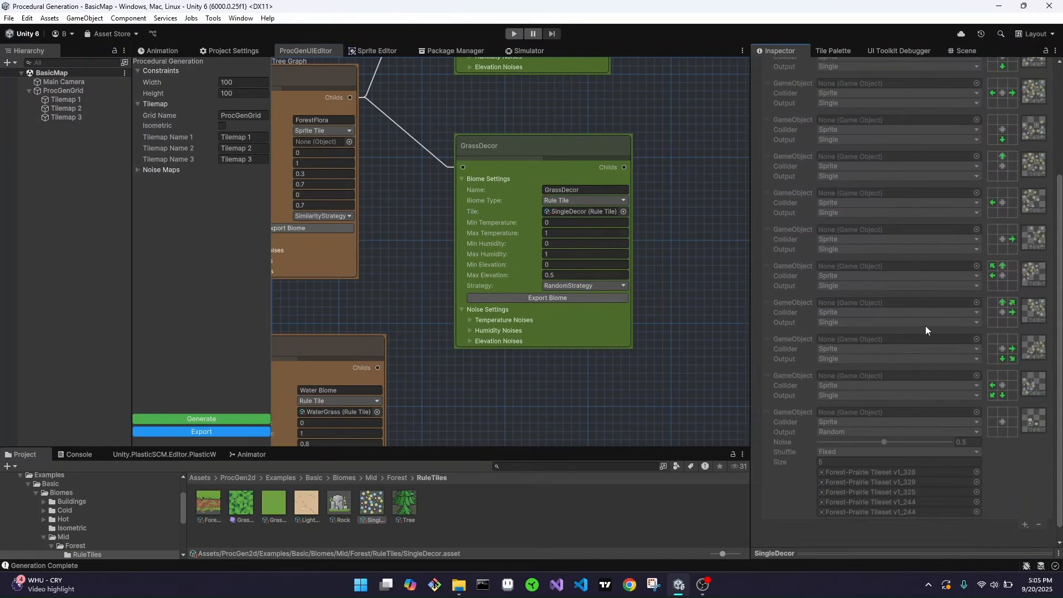
scroll(950, 252, "up", 5)
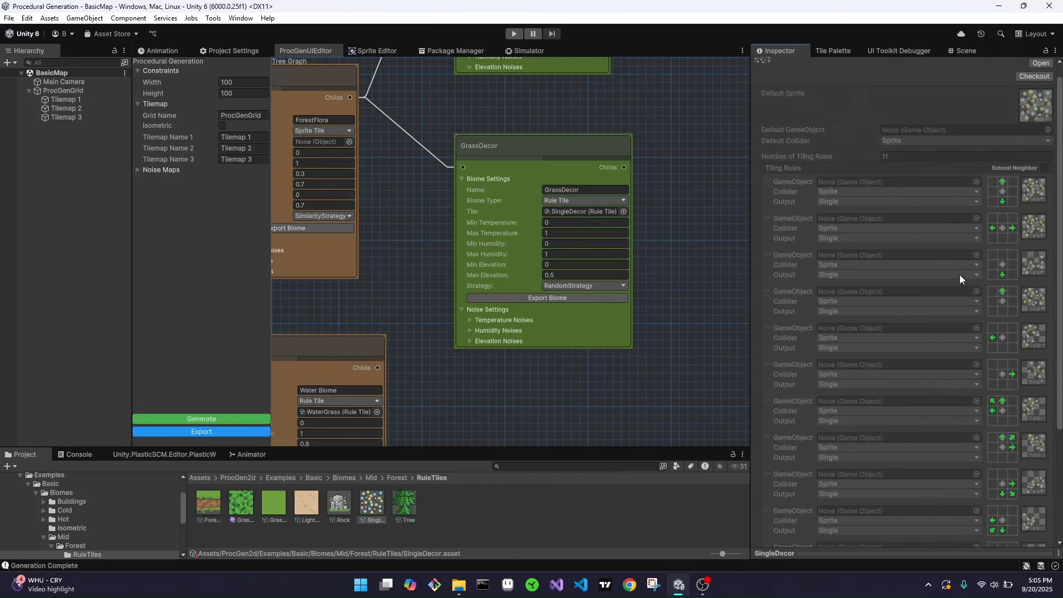
scroll(959, 279, "up", 1)
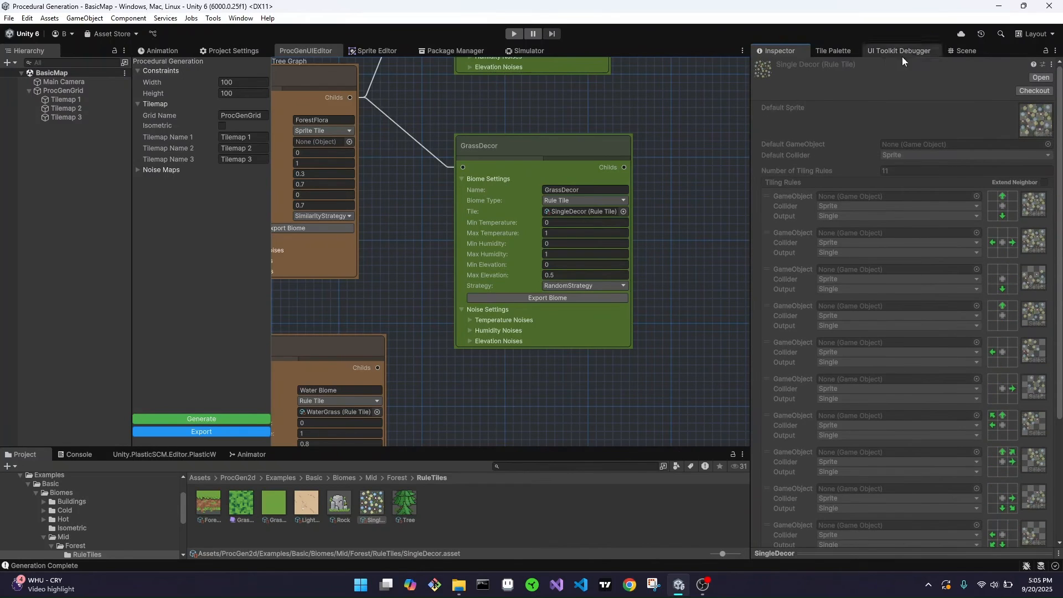
Step: Return to the Scene view and examine how the flower and mushroom decor is scattered among the forest trees
left_click(954, 50)
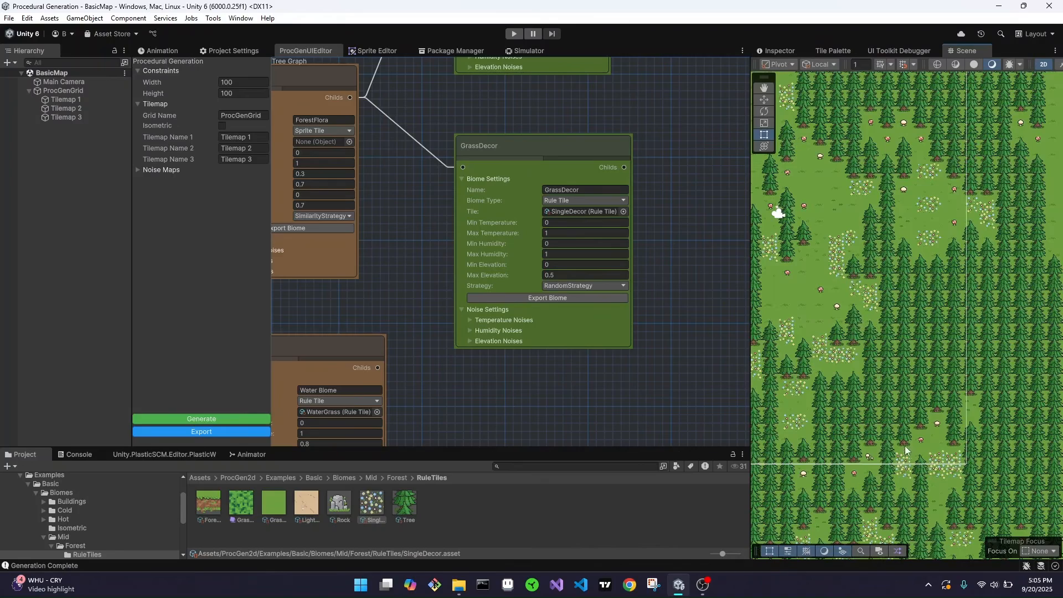
scroll(916, 470, "down", 2)
middle_click_drag(1024, 304, 1018, 295)
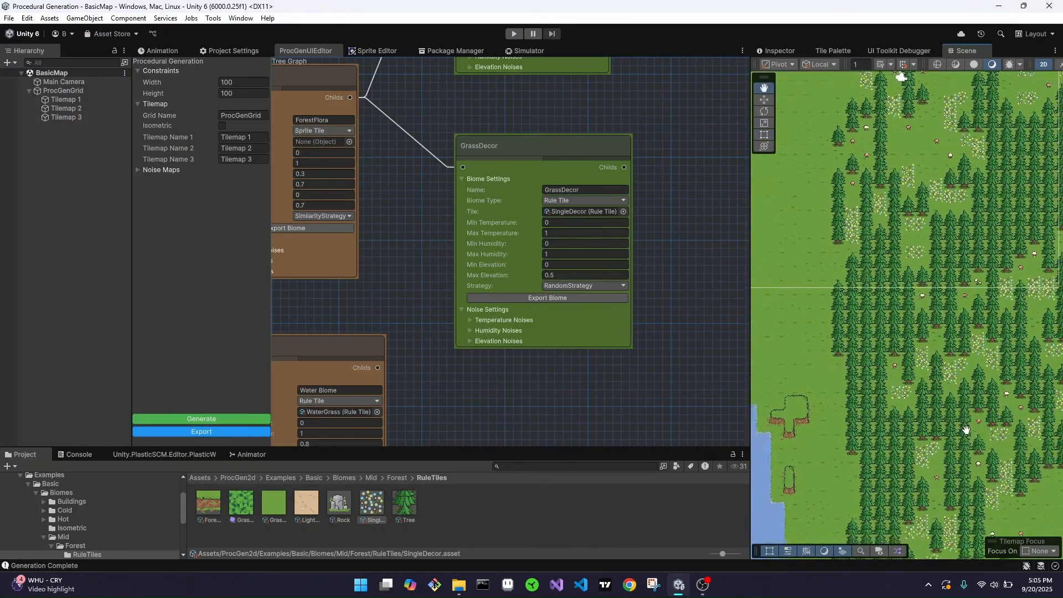
middle_click_drag(967, 430, 895, 206)
middle_click_drag(859, 439, 862, 376)
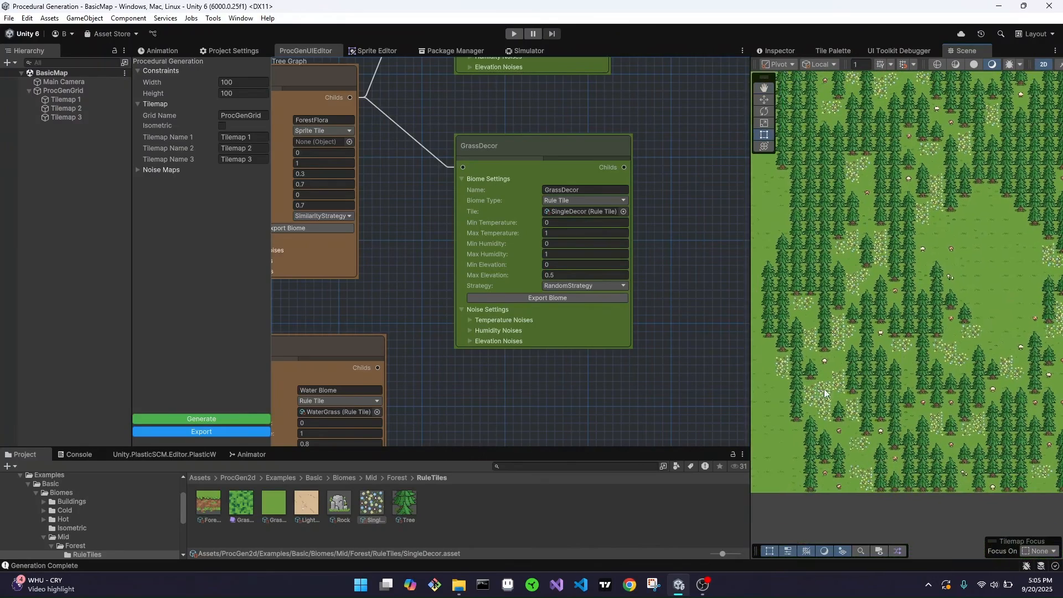
scroll(957, 347, "down", 2)
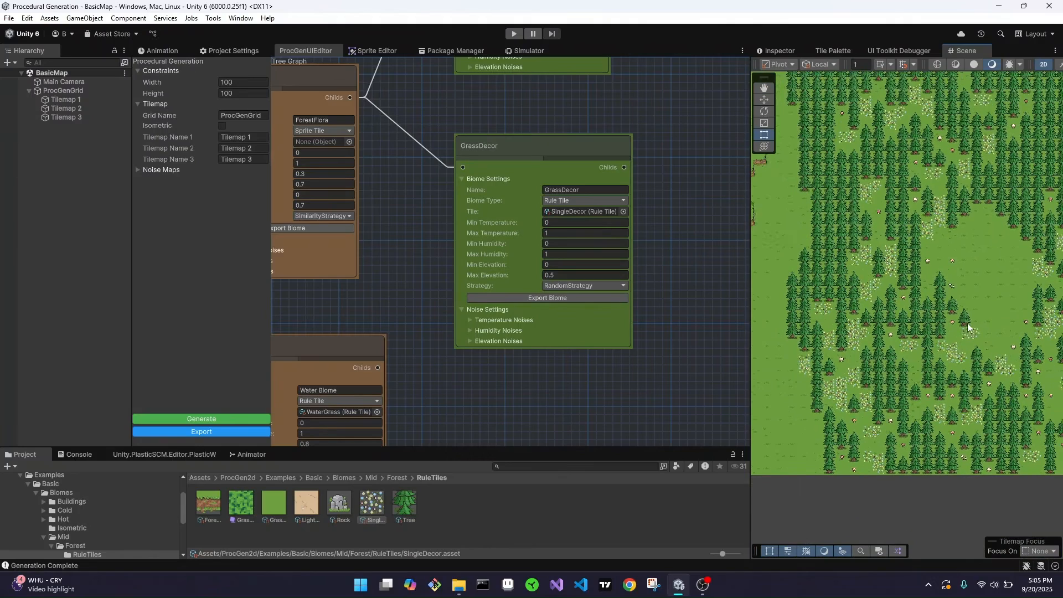
middle_click_drag(963, 204, 1022, 468)
middle_click_drag(924, 253, 1012, 404)
middle_click_drag(842, 260, 962, 333)
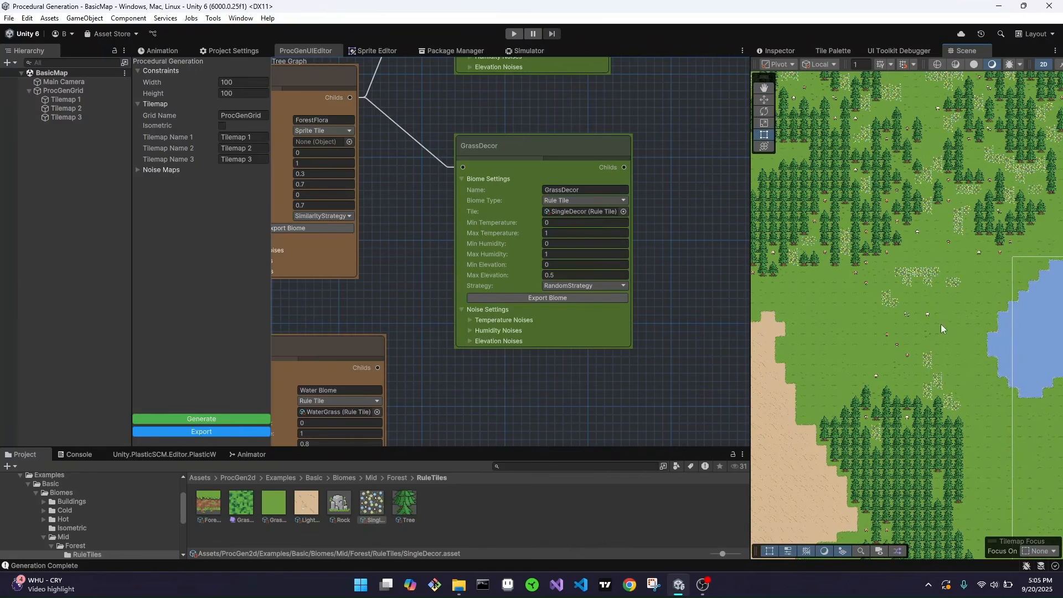
middle_click_drag(925, 211, 932, 407)
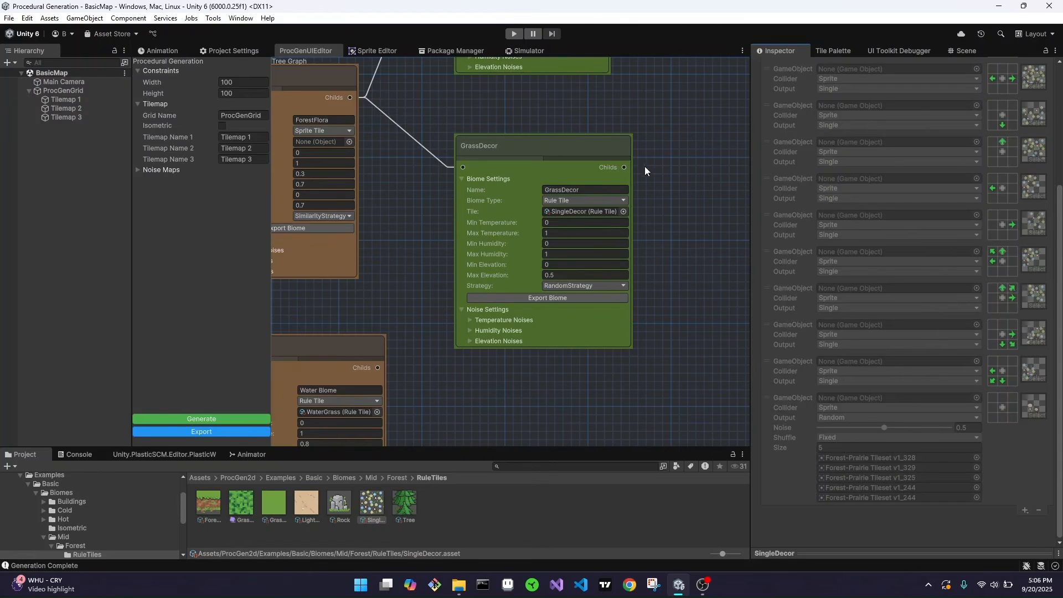
Step: Inspect the Trees node's Tree rule tile and compare its tiling rules with the forest trees in the Scene view
middle_click_drag(670, 139, 678, 319)
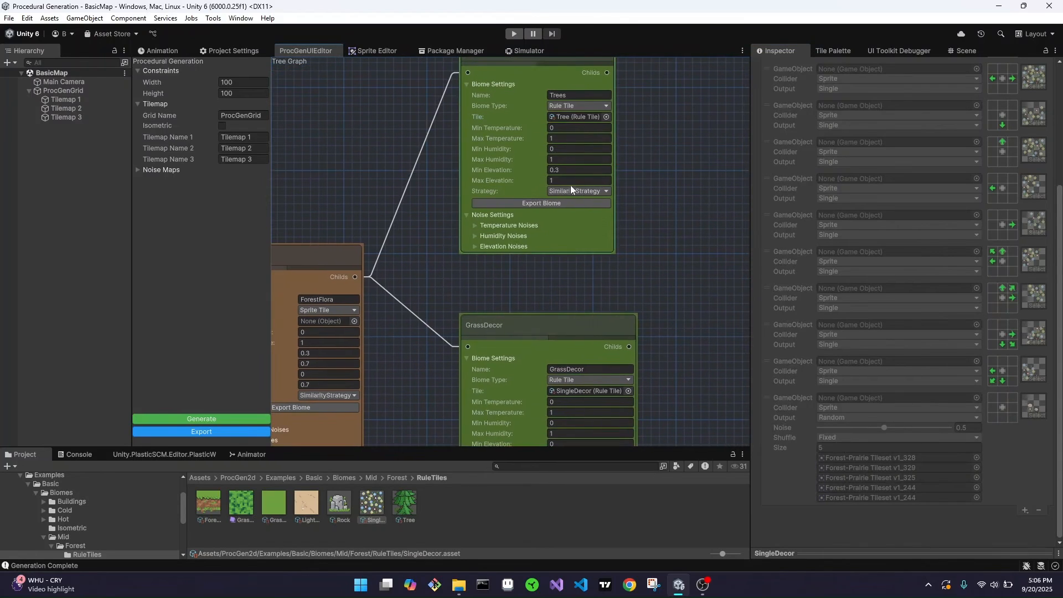
left_click(581, 119)
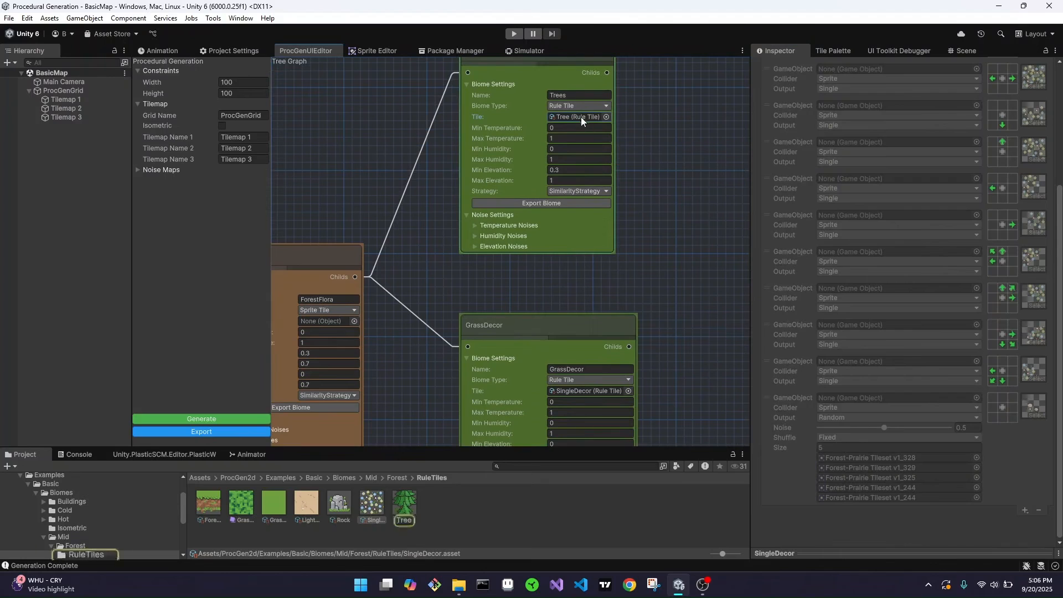
left_click(407, 502)
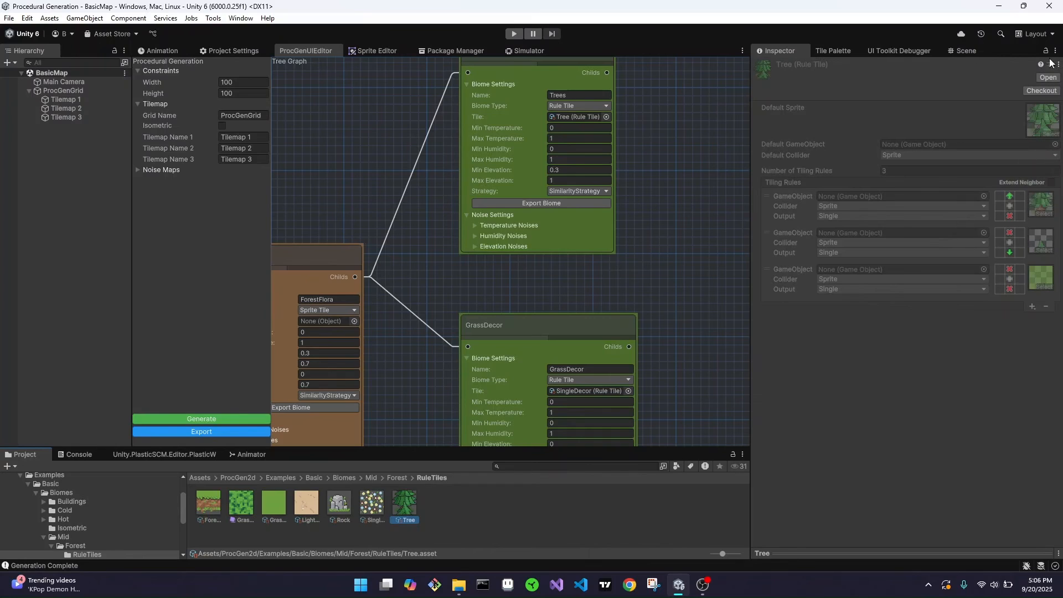
left_click(960, 52)
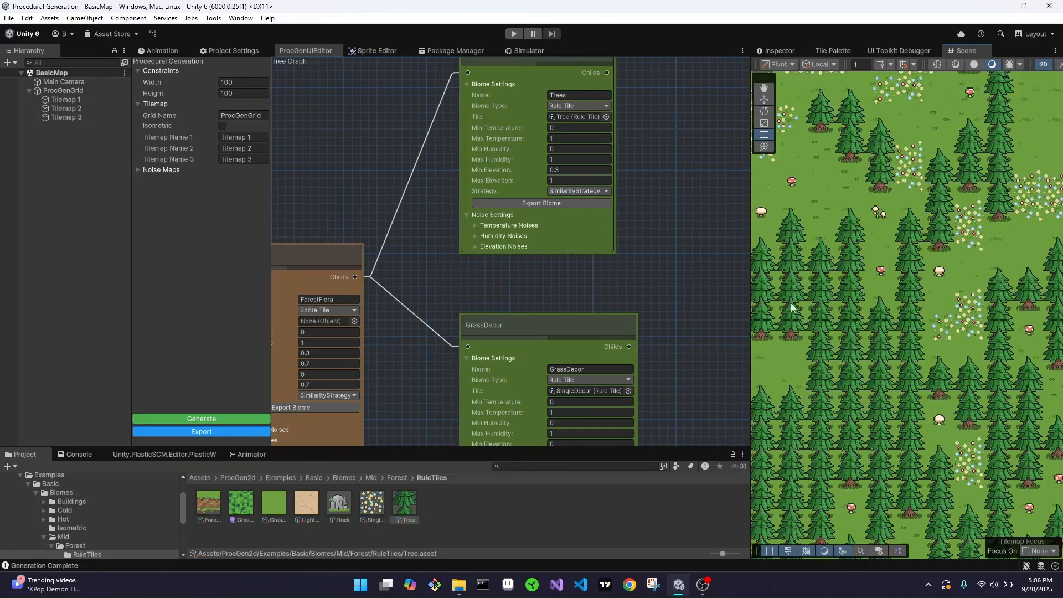
scroll(652, 313, "down", 1)
scroll(545, 281, "down", 3)
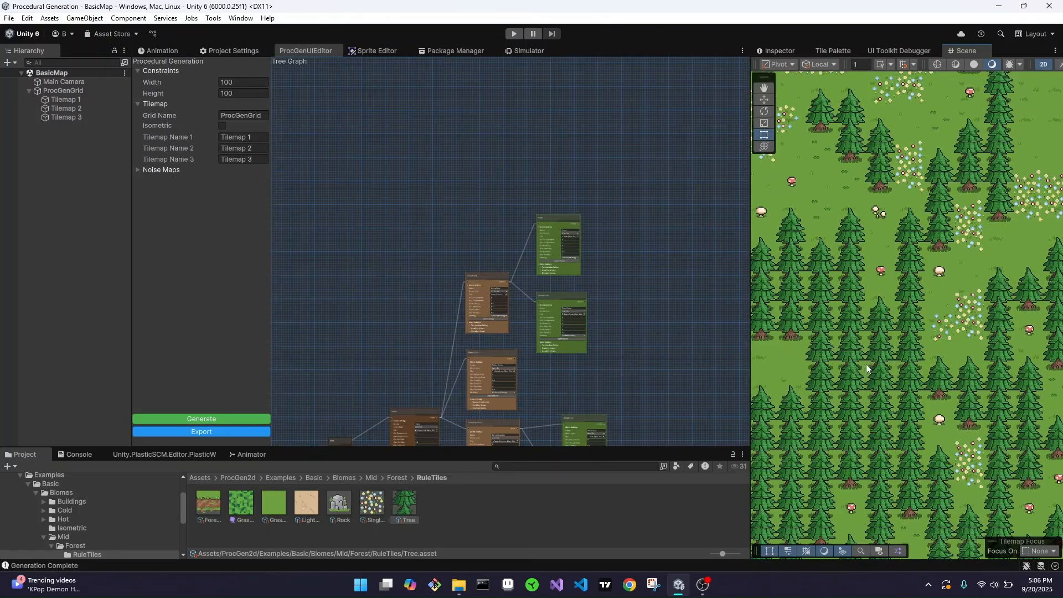
Step: Open the ForestElevation node's ForestElevation rule tile in the Inspector and review its tiling rules
scroll(868, 362, "down", 4)
middle_click_drag(634, 396, 692, 198)
scroll(693, 199, "up", 6)
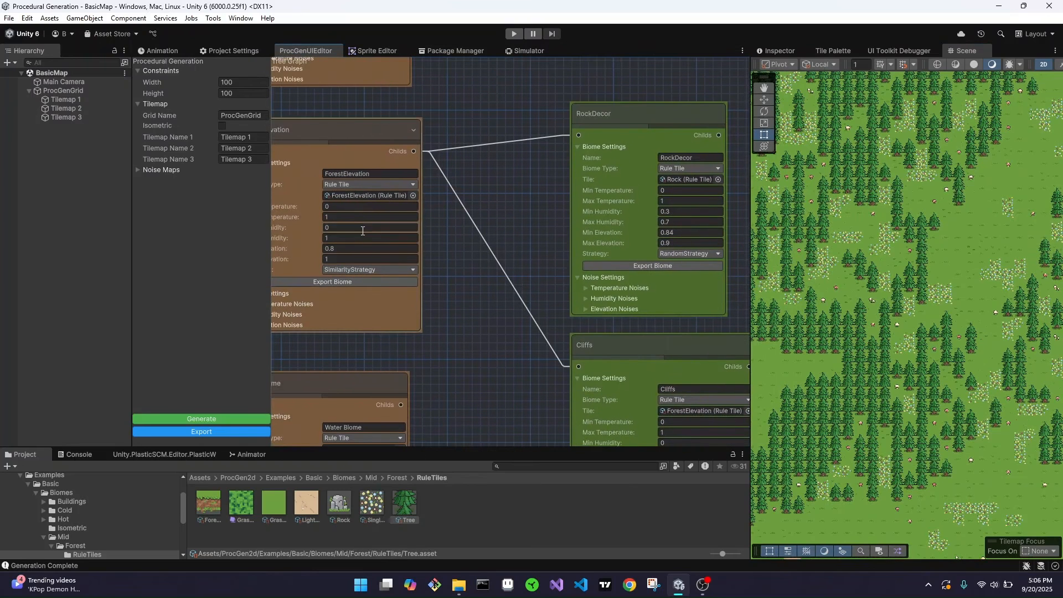
double_click(374, 194)
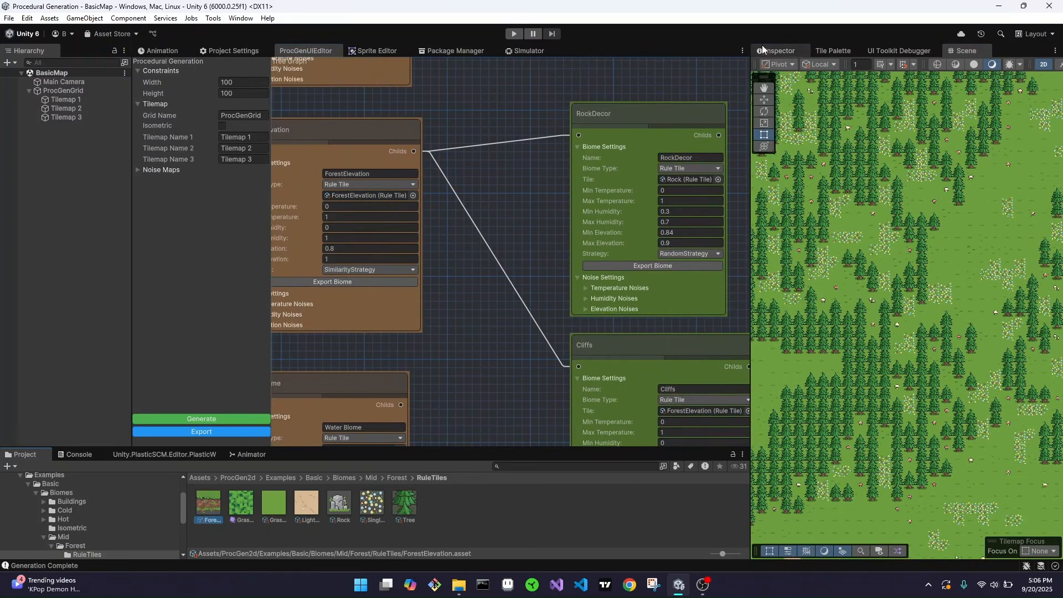
left_click(785, 47)
scroll(926, 382, "down", 8)
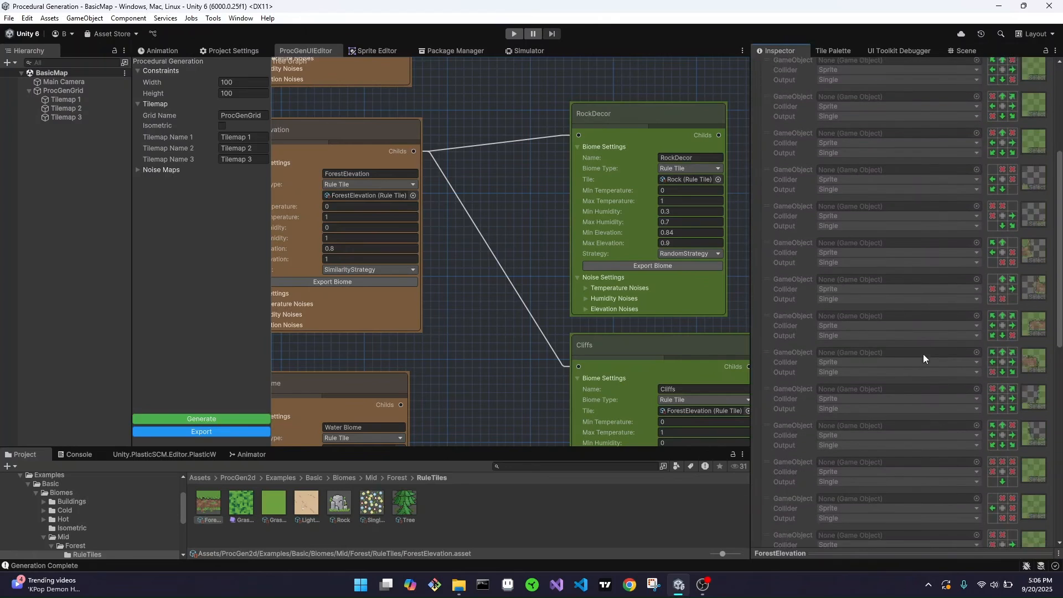
scroll(1024, 293, "down", 3)
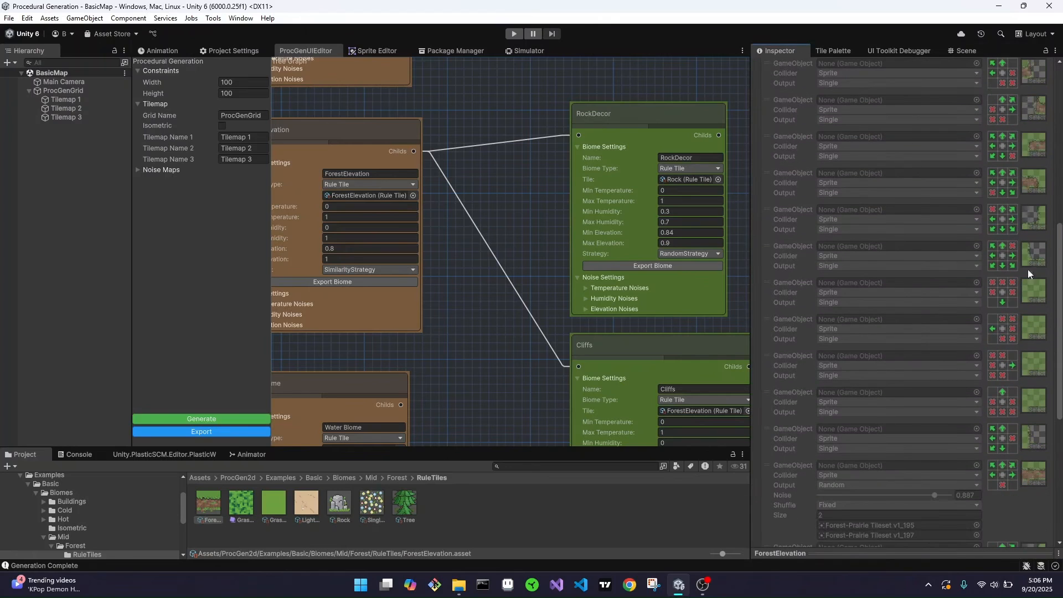
scroll(1002, 187, "up", 5)
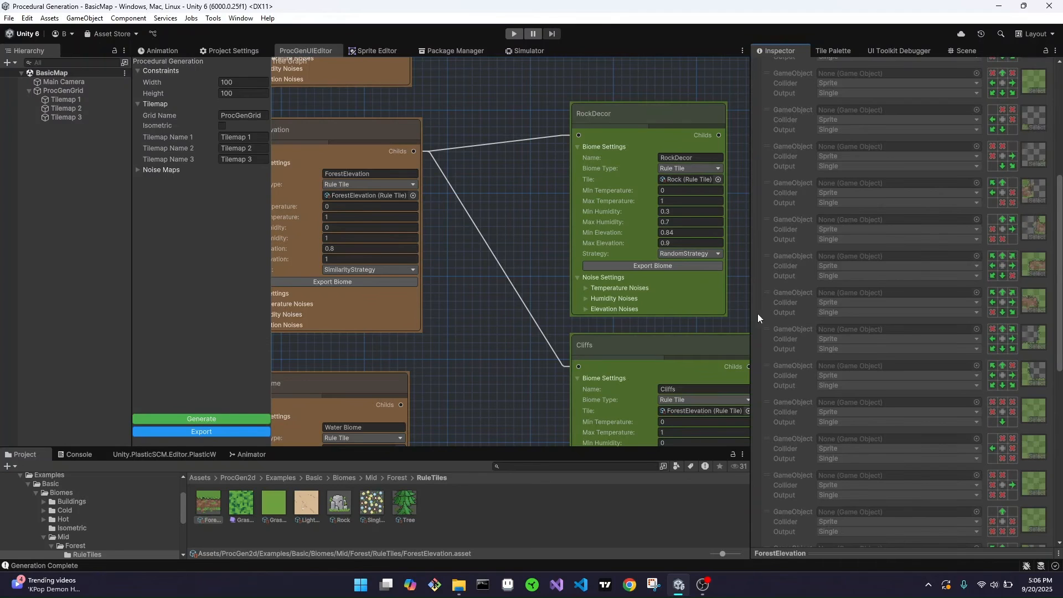
Step: Return to the Scene view and examine the generated forest terrain at different scales
left_click(951, 51)
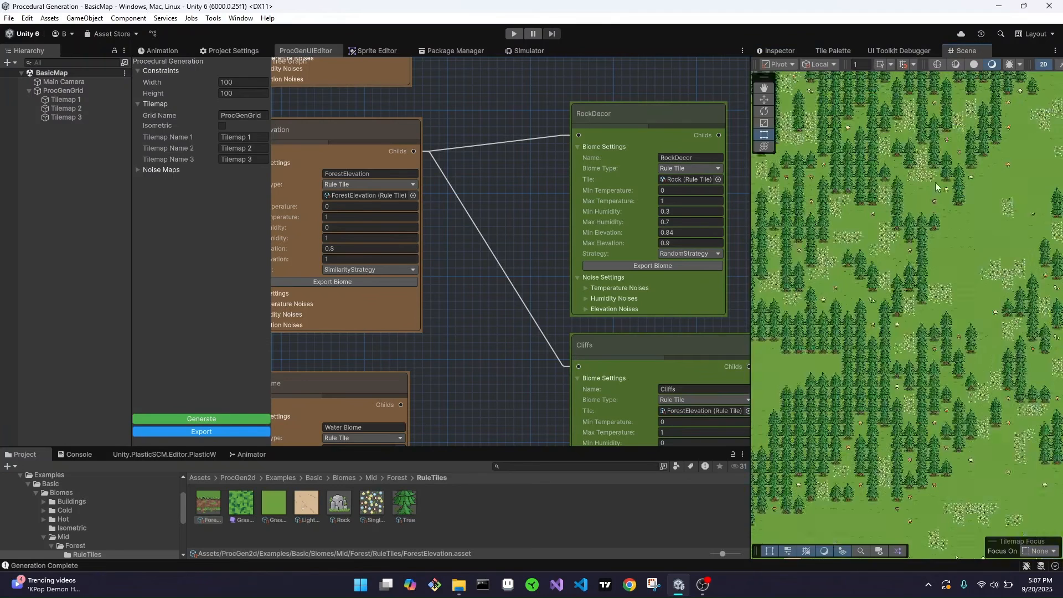
scroll(903, 301, "down", 3)
scroll(932, 240, "up", 4)
scroll(899, 256, "up", 4)
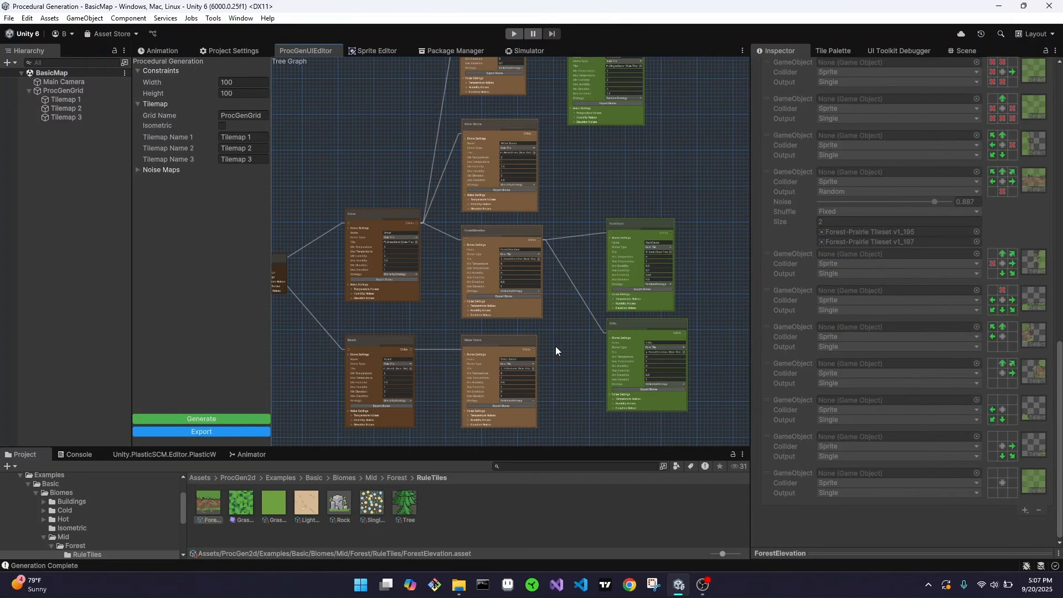
Step: Examine the biome settings of the Grass node and its ForestElevation child in the tree graph
scroll(514, 152, "down", 4)
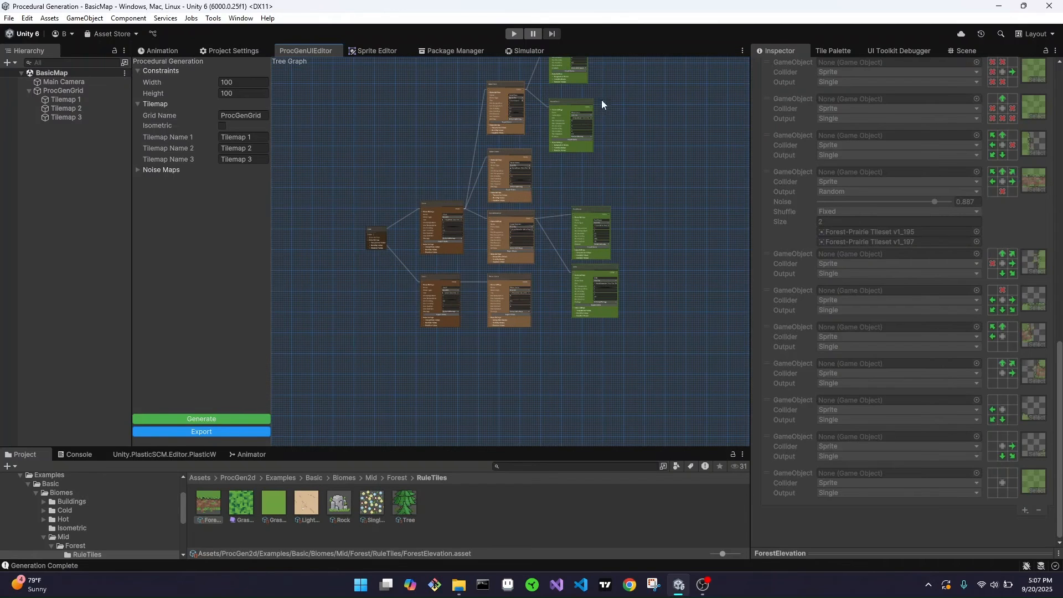
scroll(530, 298, "up", 6)
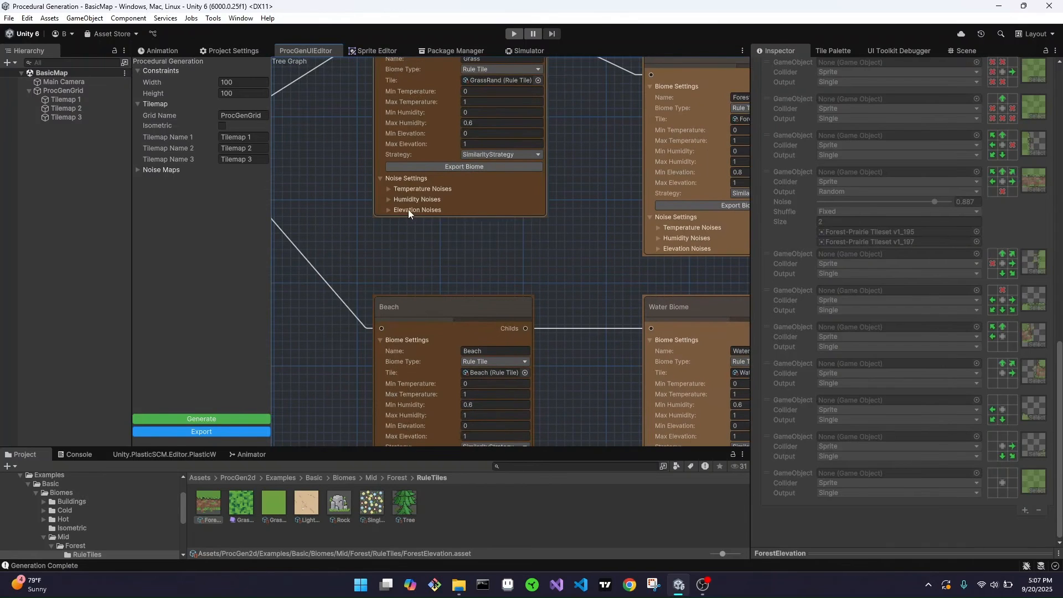
middle_click_drag(553, 216, 621, 344)
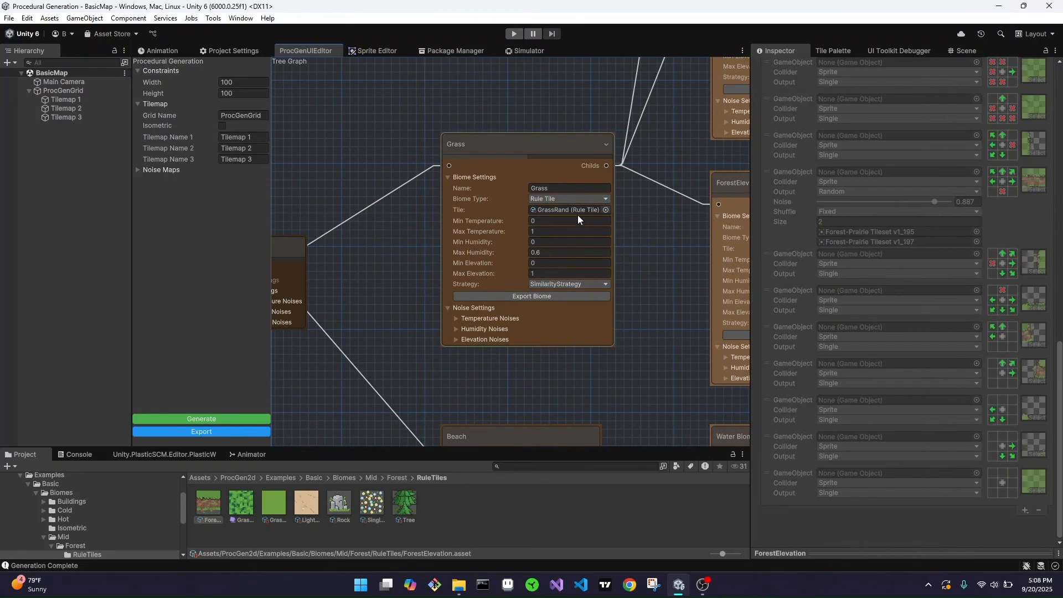
middle_click_drag(690, 264, 527, 250)
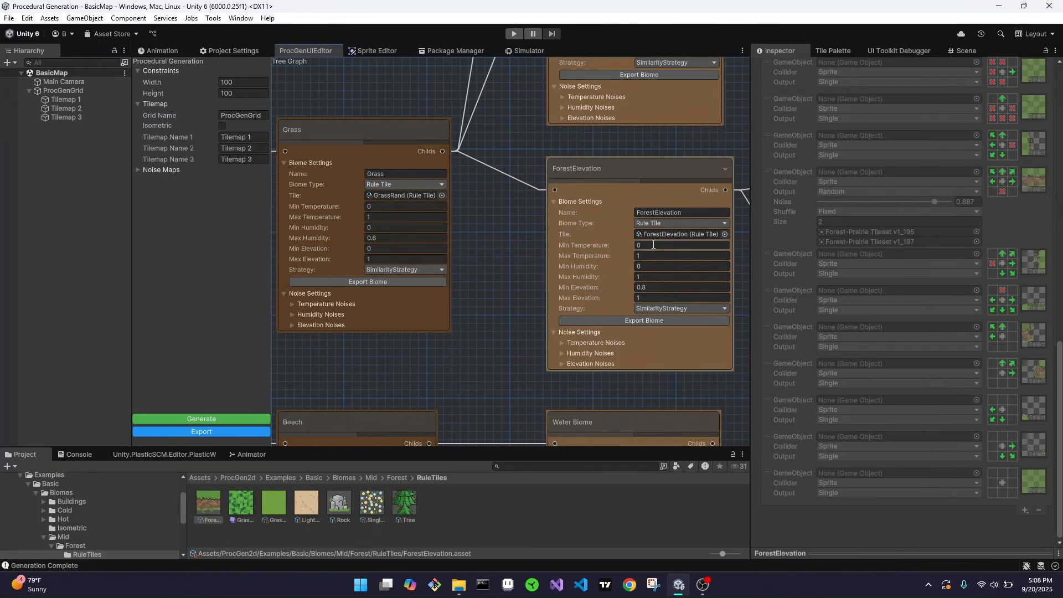
scroll(522, 264, "down", 5)
scroll(643, 299, "up", 5)
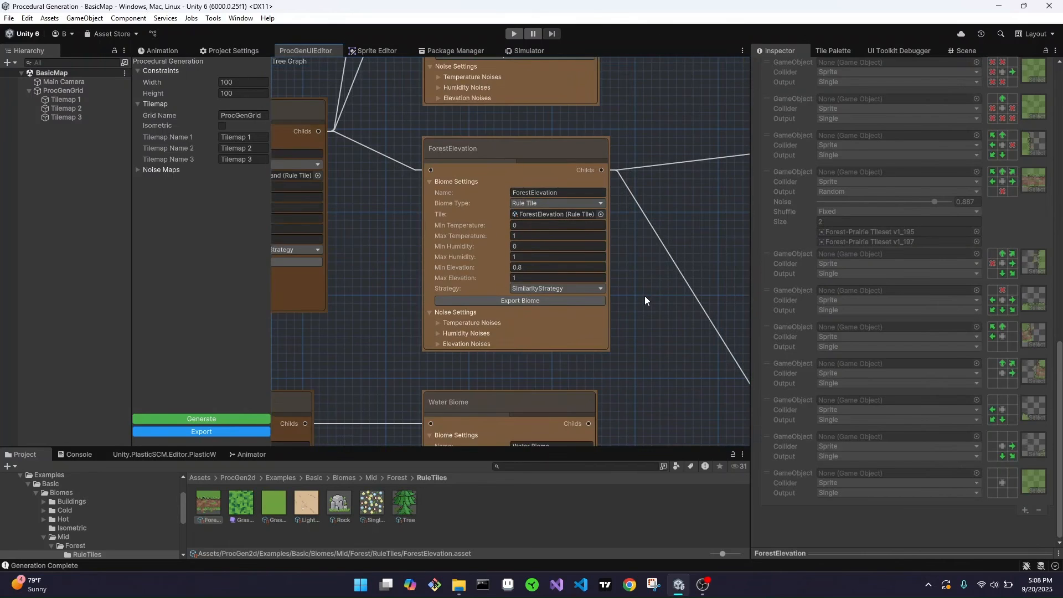
middle_click_drag(646, 314, 706, 253)
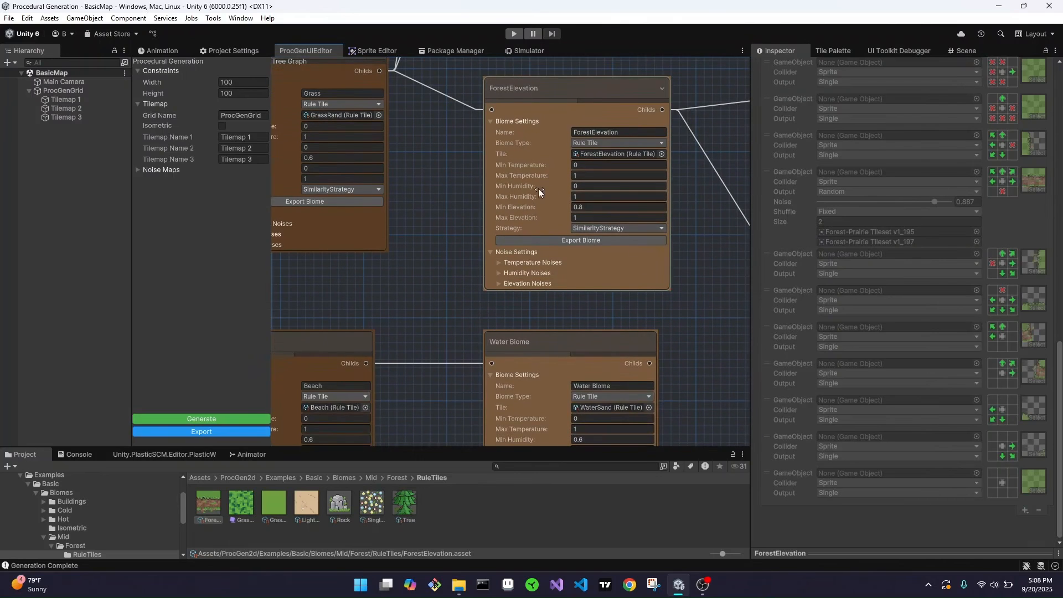
Step: Examine how the ForestElevation node relates to its parent, sibling and child nodes across the tree graph
scroll(595, 226, "down", 5)
middle_click_drag(640, 129, 631, 260)
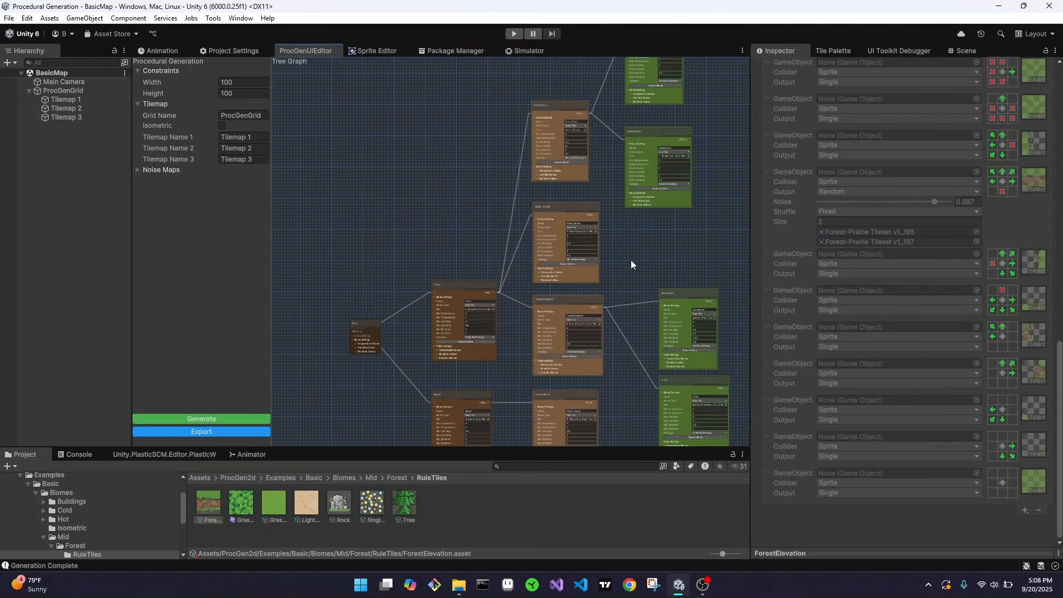
scroll(498, 321, "up", 5)
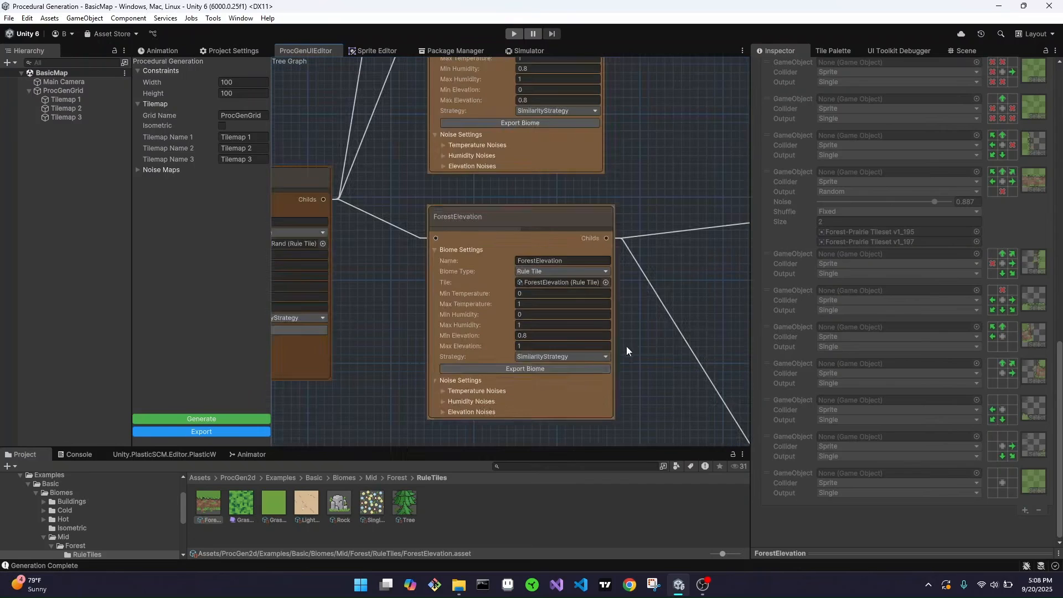
scroll(564, 228, "down", 5)
middle_click_drag(633, 132, 615, 214)
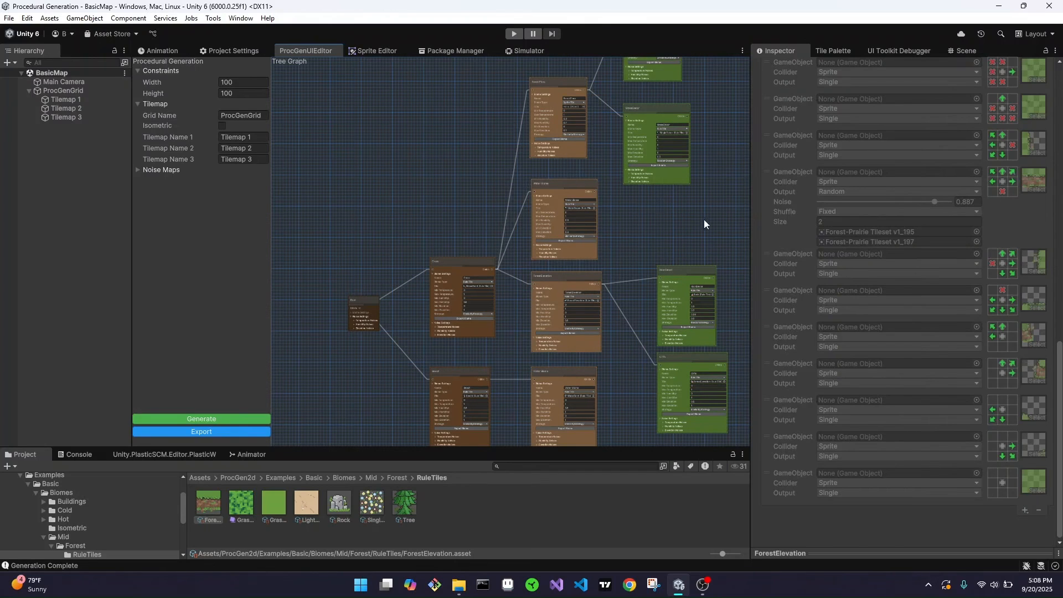
middle_click_drag(678, 215, 583, 227)
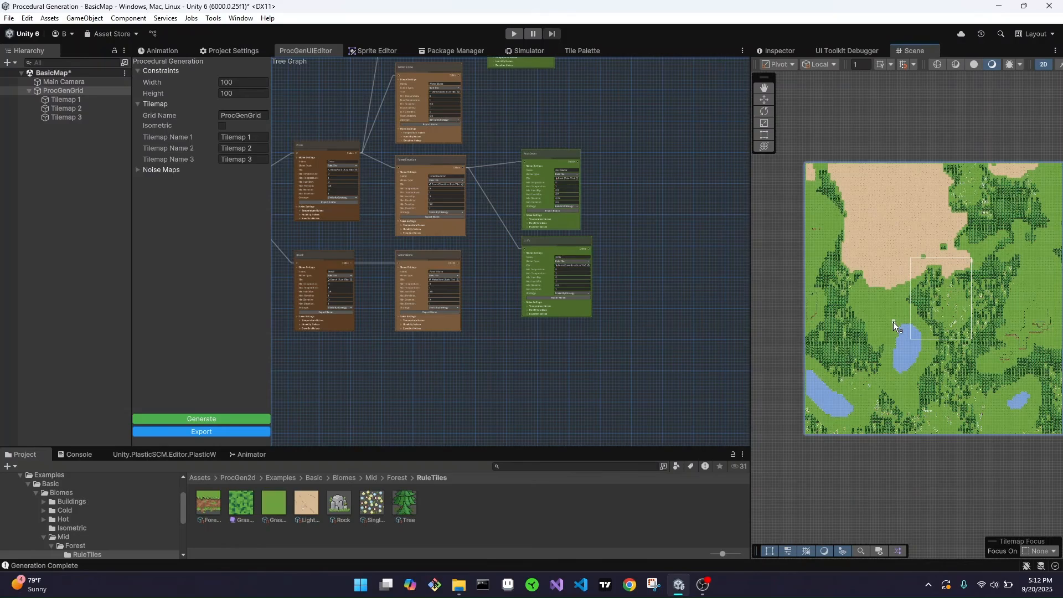
Step: Examine the generated map in the Scene view, including the raised forest cliffs, sand area, lakes and tree coverage
scroll(854, 241, "up", 6)
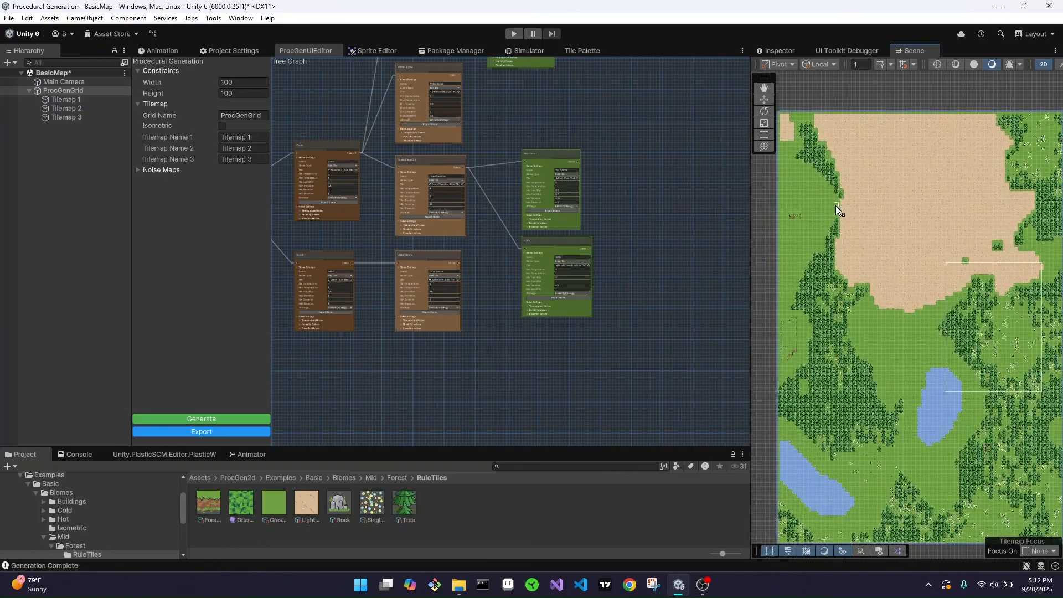
scroll(821, 210, "up", 6)
middle_click_drag(825, 212, 919, 204)
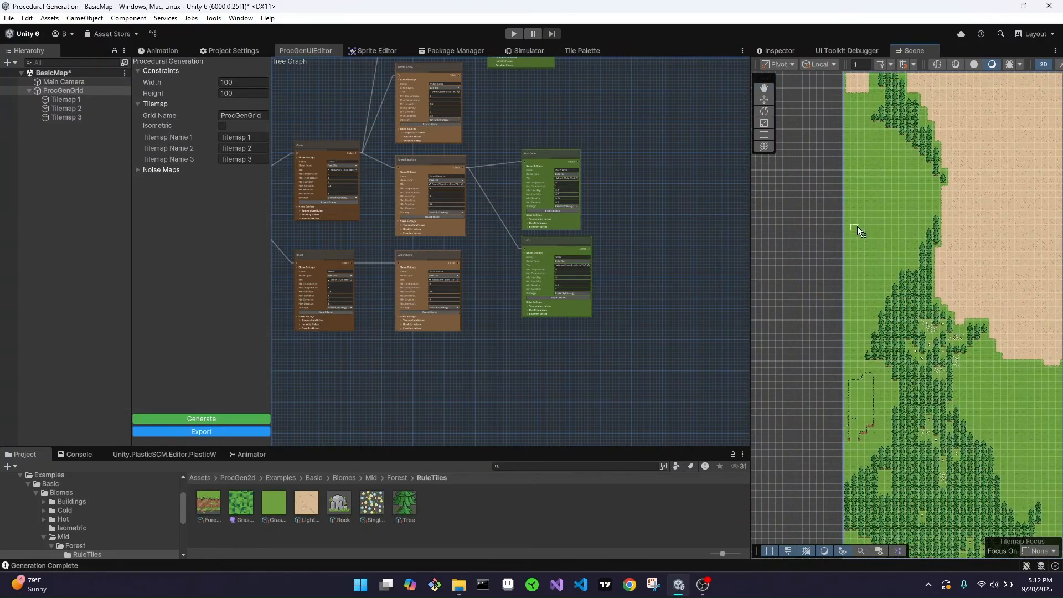
scroll(976, 331, "down", 2)
middle_click_drag(1034, 403, 817, 394)
scroll(979, 343, "down", 3)
middle_click_drag(980, 347, 841, 313)
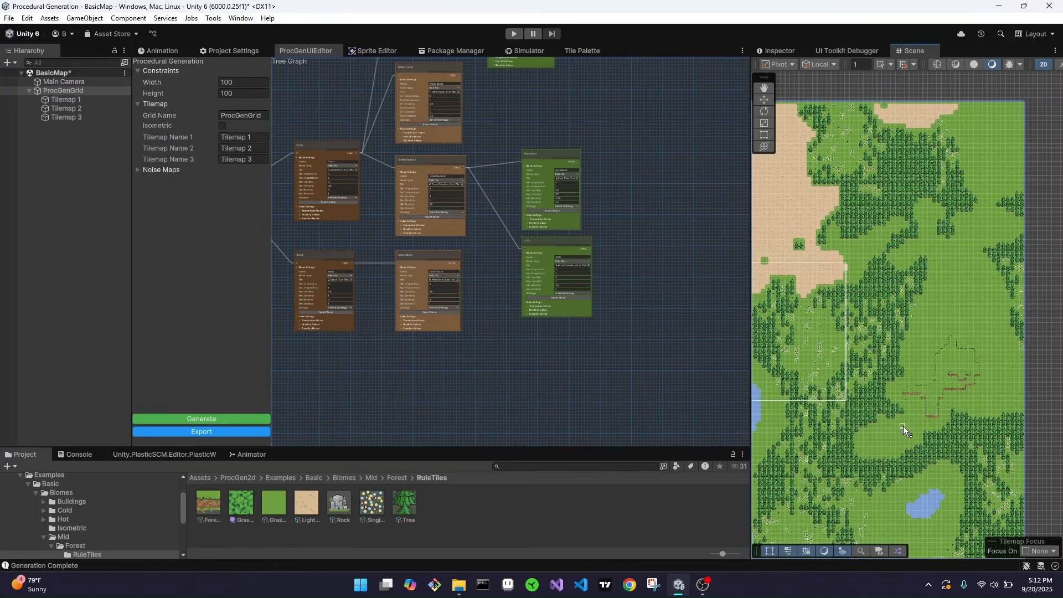
scroll(882, 447, "down", 5)
middle_click_drag(843, 420, 961, 373)
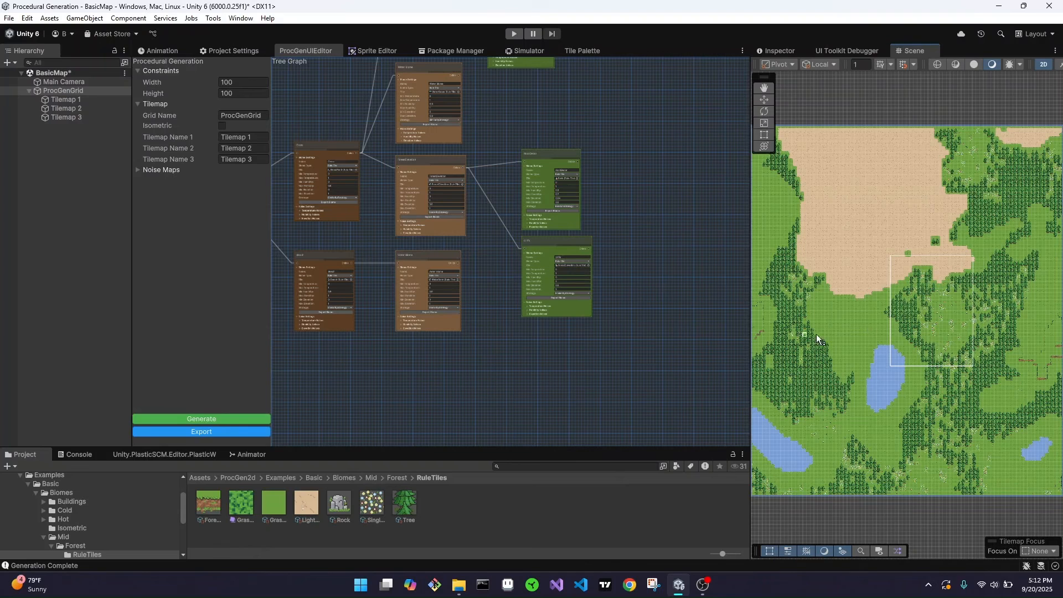
scroll(959, 317, "down", 3)
middle_click_drag(965, 331, 950, 334)
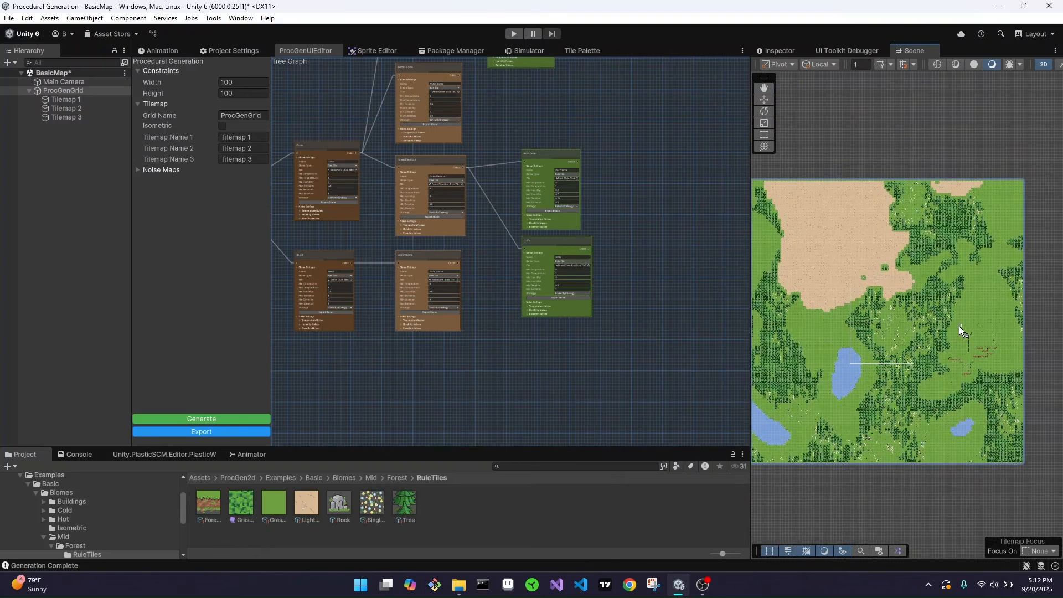